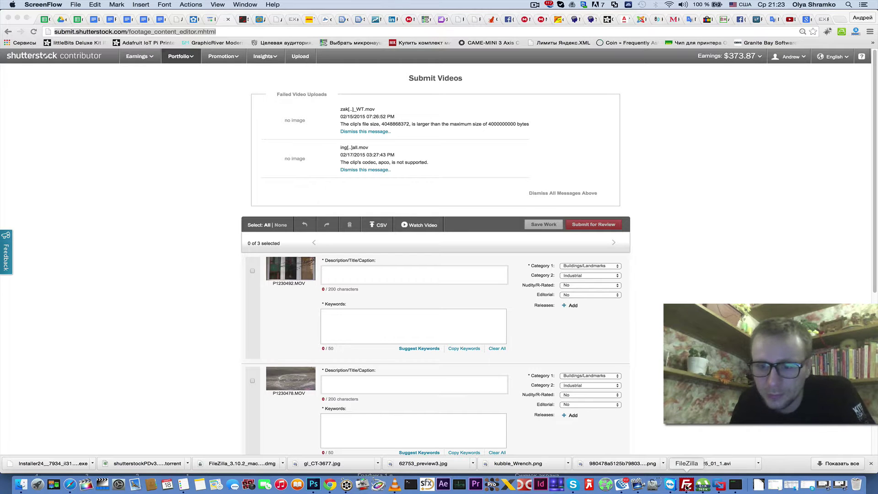
- Bring the FileZilla window in front of the Chrome Submit Videos page
{"action": "left_click", "coordinate": [688, 489]}
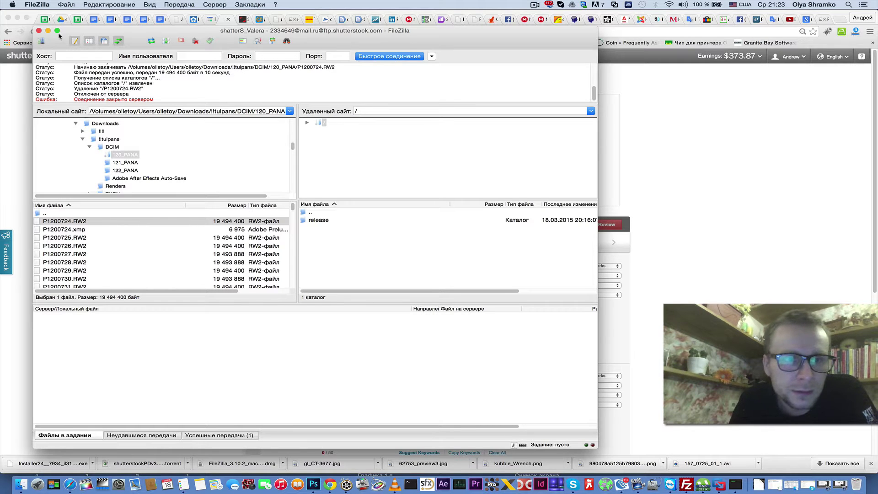
- Connect to the saved ftp.shutterstock.com site from Site Manager in a new FileZilla tab
{"action": "left_click_drag", "start_coordinate": [72, 33], "coordinate": [64, 70]}
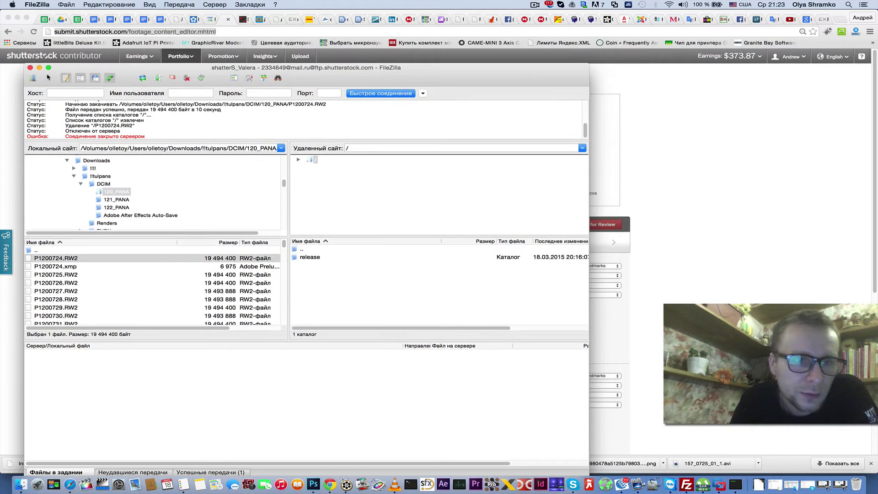
{"action": "left_click", "coordinate": [33, 80]}
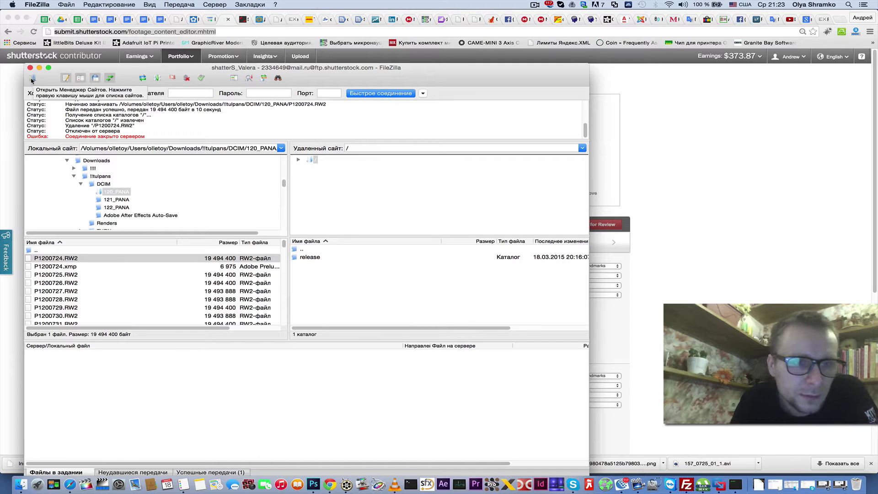
{"action": "left_click", "coordinate": [33, 80]}
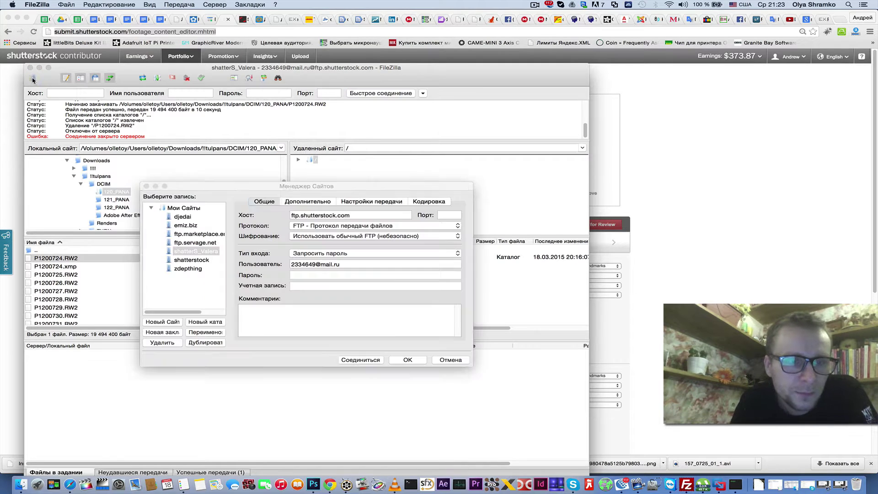
{"action": "left_click", "coordinate": [184, 252]}
{"action": "left_click", "coordinate": [172, 252]}
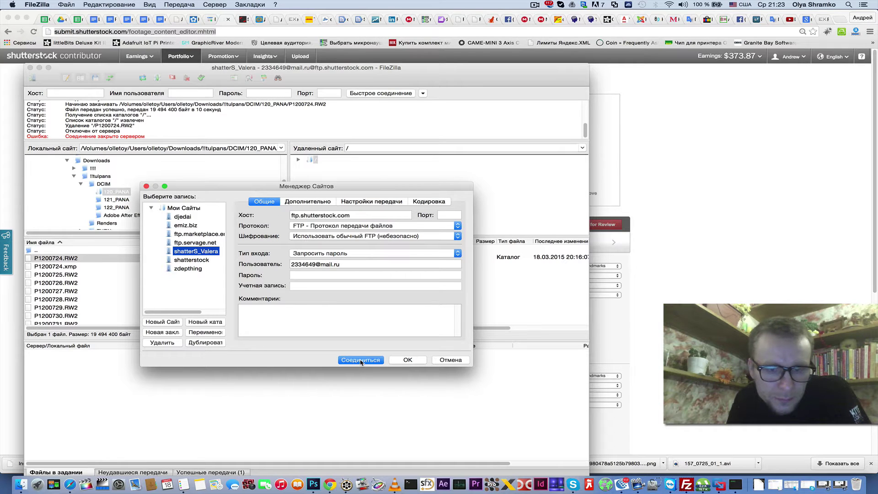
{"action": "left_click", "coordinate": [361, 361]}
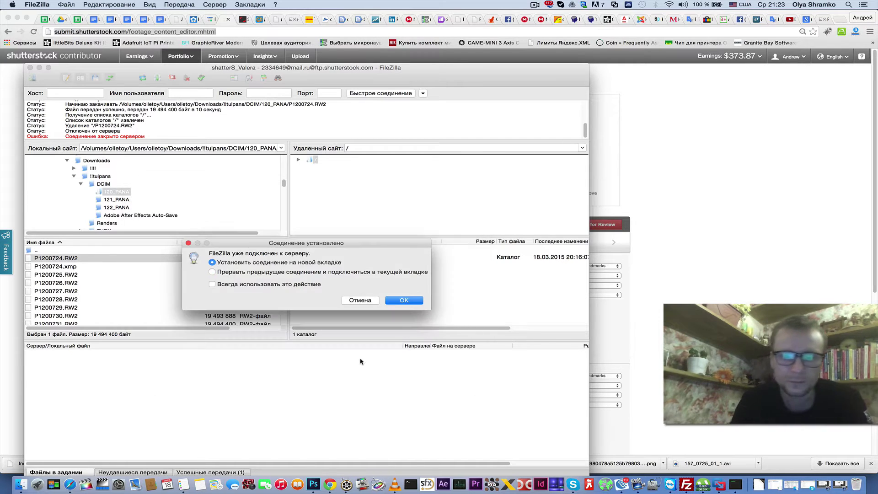
{"action": "left_click", "coordinate": [404, 301]}
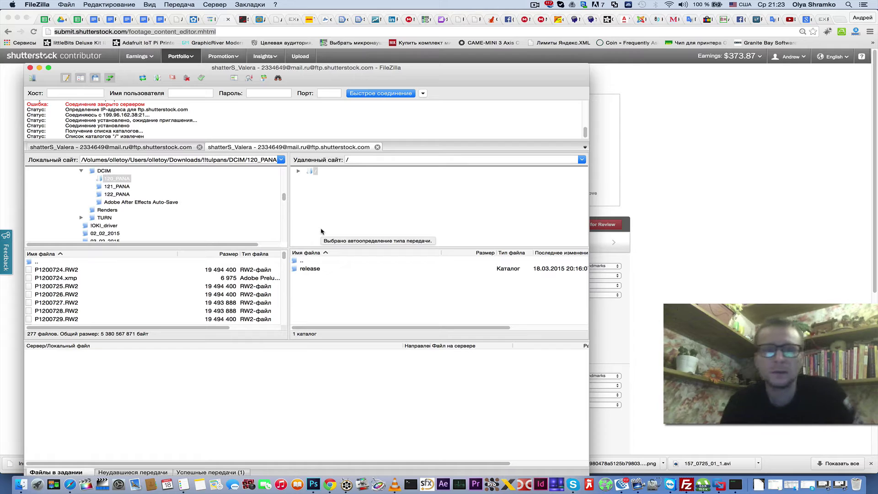
- Drag !1PODVODKA_3-gr1.mov from Finder's Downloads folder onto the server's release folder to upload it
{"action": "left_click", "coordinate": [313, 271]}
{"action": "left_click", "coordinate": [321, 303]}
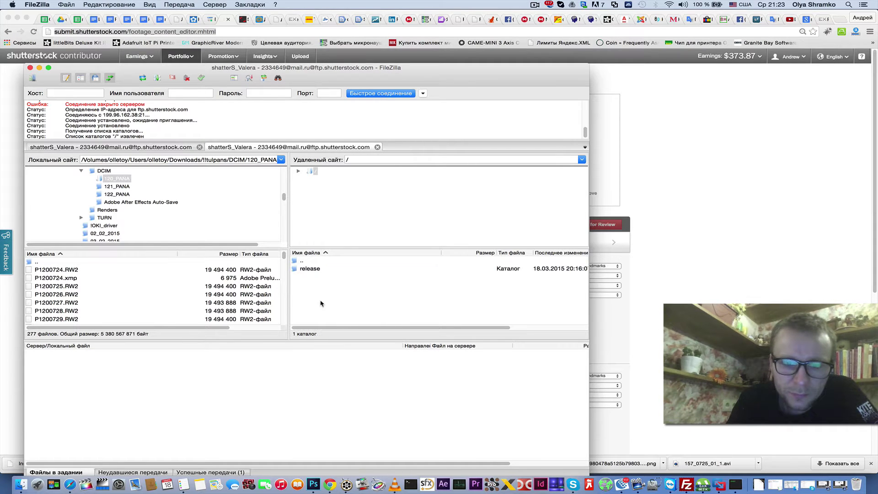
{"action": "left_click", "coordinate": [309, 272]}
{"action": "left_click", "coordinate": [312, 291]}
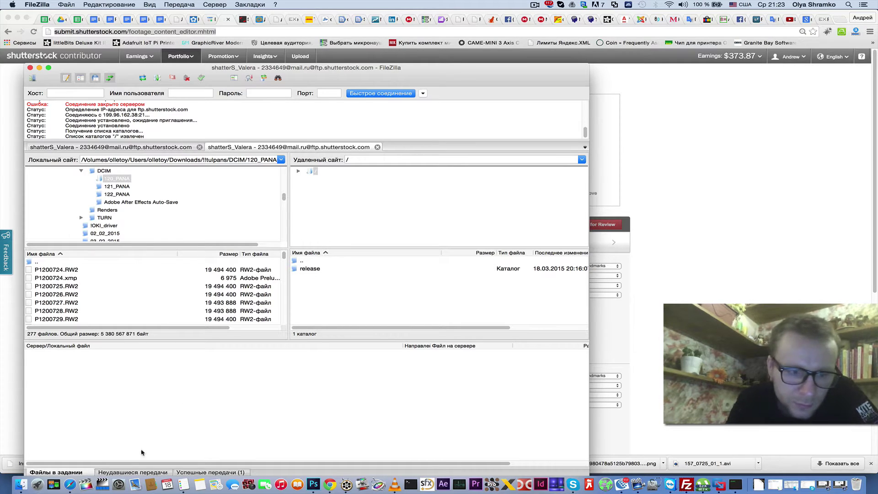
{"action": "left_click", "coordinate": [21, 485]}
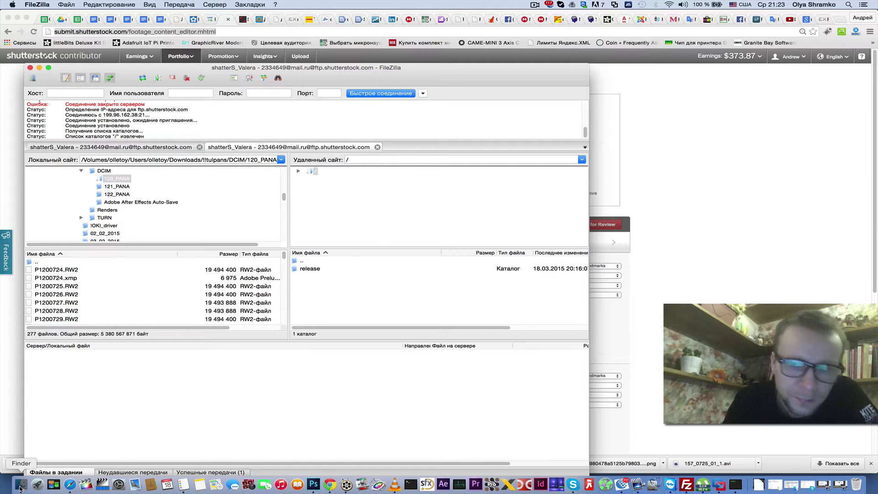
{"action": "left_click_drag", "start_coordinate": [707, 128], "coordinate": [687, 125]}
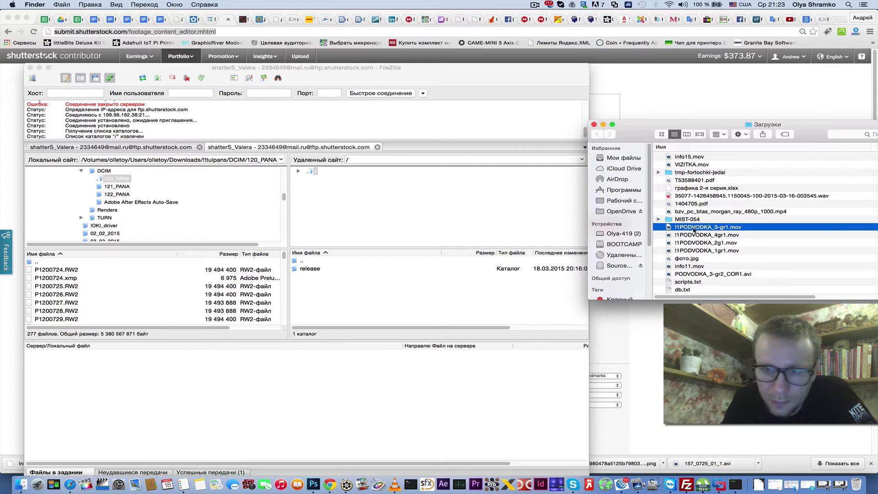
{"action": "left_click_drag", "start_coordinate": [694, 230], "coordinate": [337, 301]}
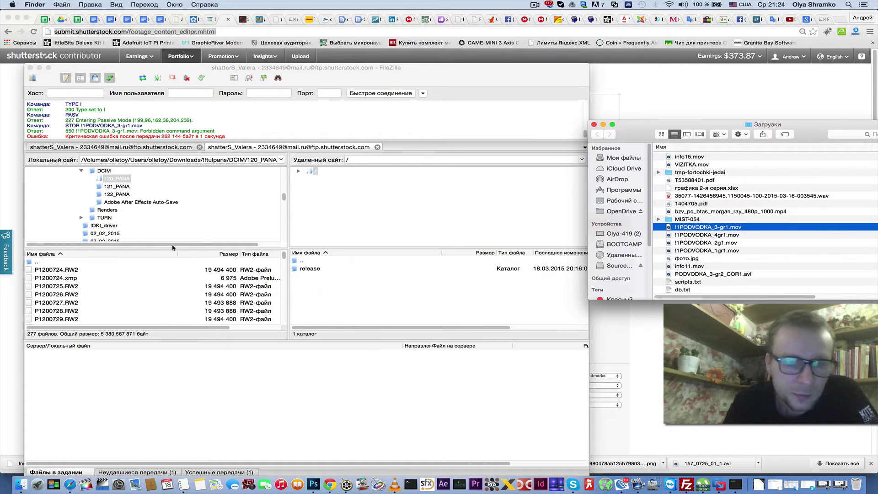
- Browse FileZilla's local side to Downloads/!!!!/Contents and drag Archive.bom toward the server pane
{"action": "left_click", "coordinate": [81, 171]}
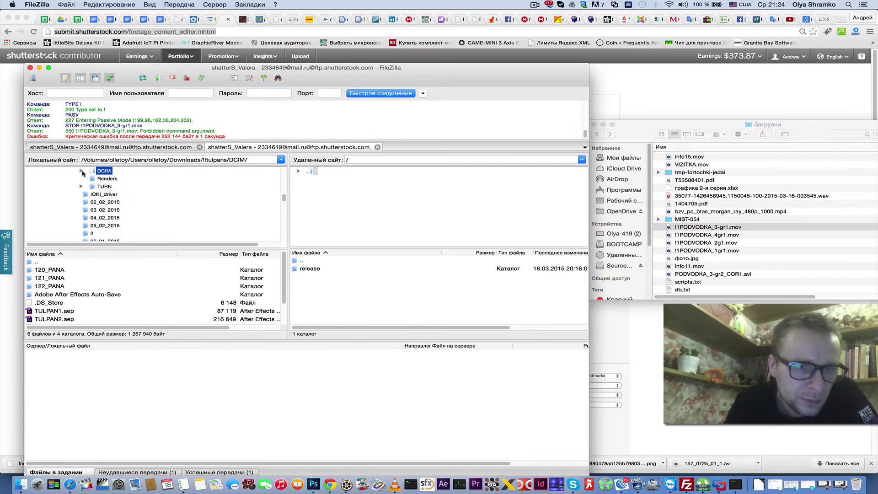
{"action": "scroll", "coordinate": [98, 190], "scroll_direction": "up", "scroll_amount": 3}
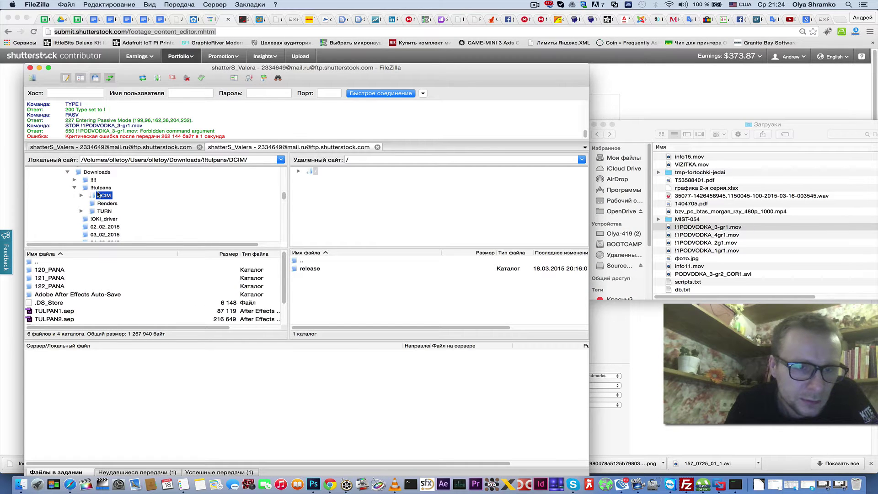
{"action": "left_click", "coordinate": [102, 203]}
{"action": "scroll", "coordinate": [98, 199], "scroll_direction": "up", "scroll_amount": 3}
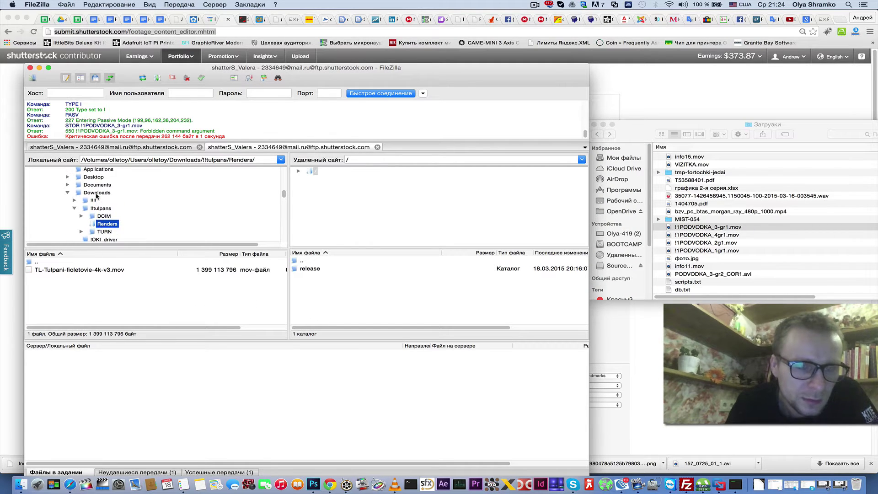
{"action": "left_click", "coordinate": [97, 194]}
{"action": "left_click", "coordinate": [95, 200]}
{"action": "double_click", "coordinate": [50, 270]}
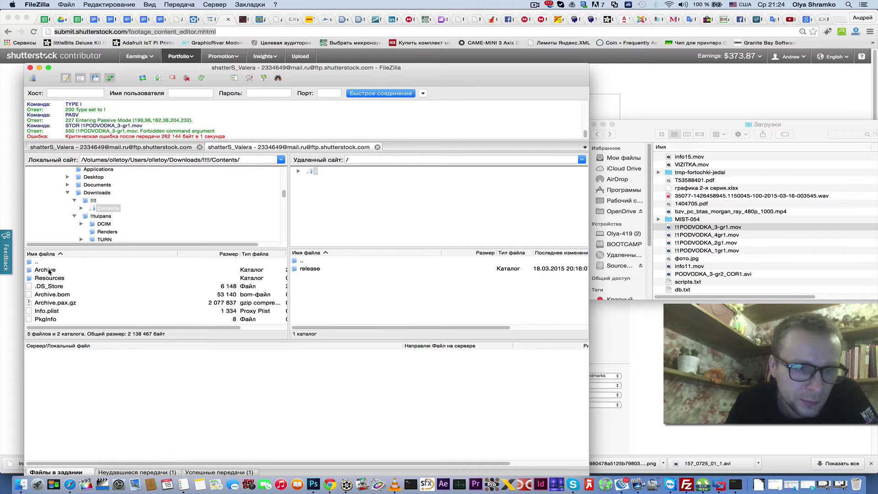
{"action": "left_click", "coordinate": [46, 295]}
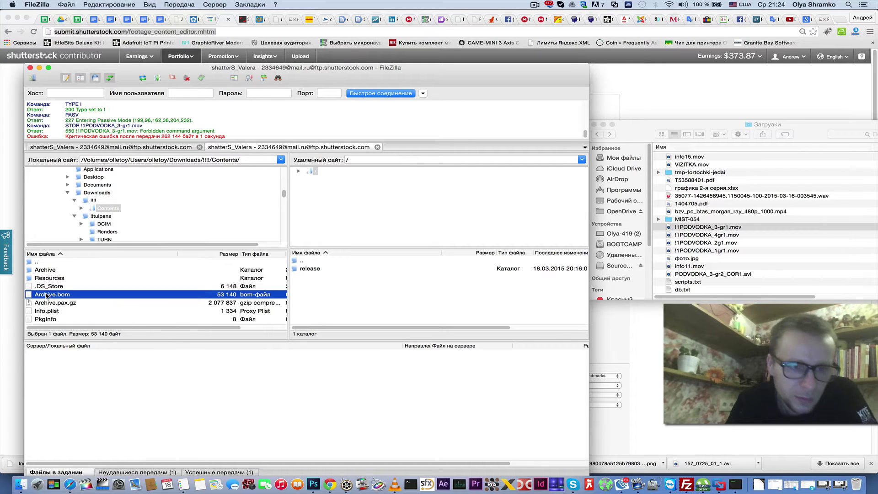
{"action": "left_click_drag", "start_coordinate": [47, 295], "coordinate": [346, 292]}
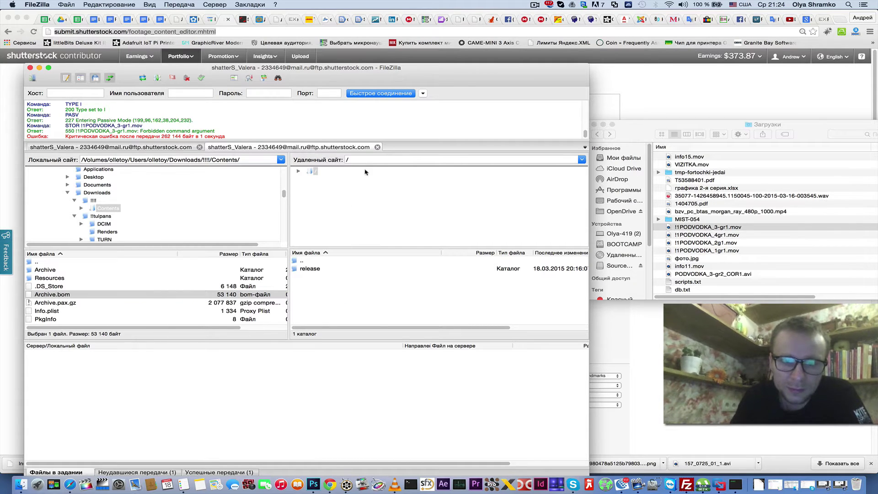
{"action": "left_click_drag", "start_coordinate": [307, 81], "coordinate": [303, 67]}
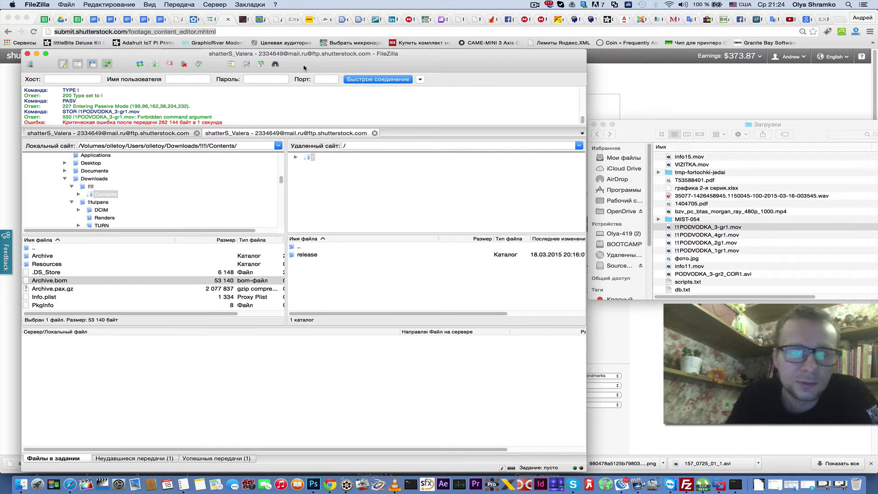
- Bring the Lessons document window in Safari to the front
{"action": "right_click", "coordinate": [70, 486]}
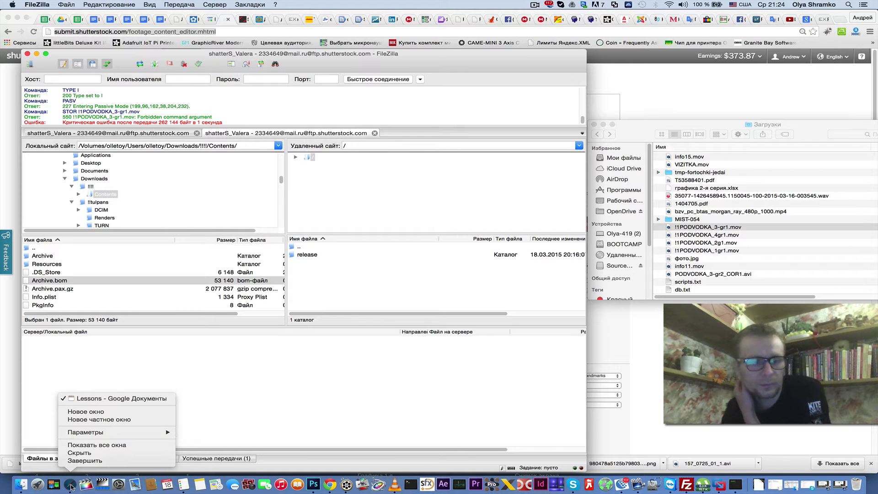
{"action": "left_click", "coordinate": [70, 486]}
{"action": "left_click", "coordinate": [70, 486]}
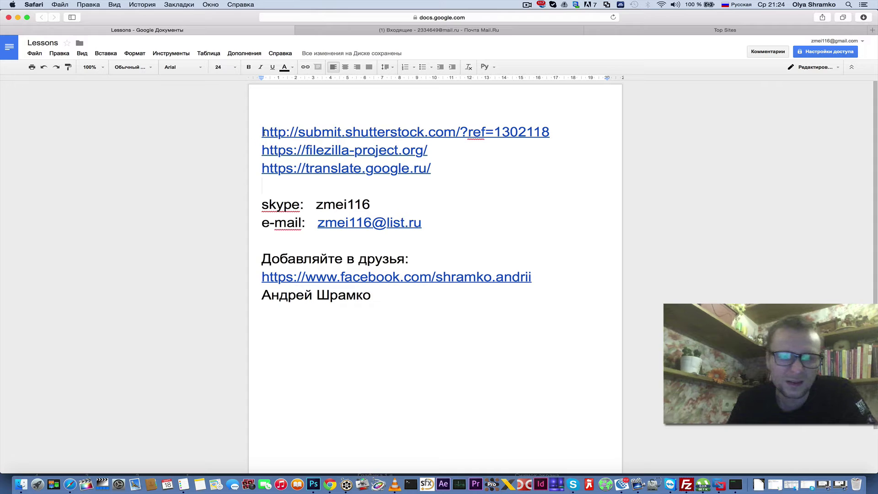
- Copy the Shutterstock submit link from the Lessons document and return to Chrome
{"action": "left_click_drag", "start_coordinate": [263, 132], "coordinate": [457, 126]}
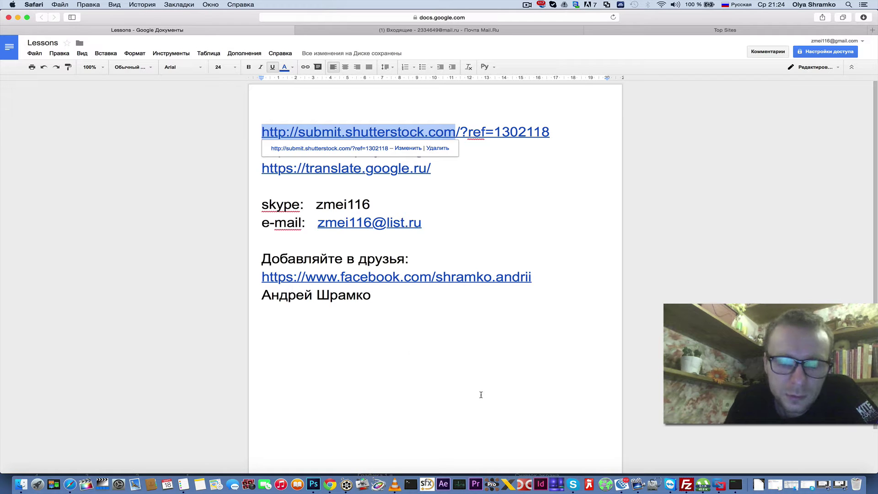
{"action": "right_click", "coordinate": [329, 133]}
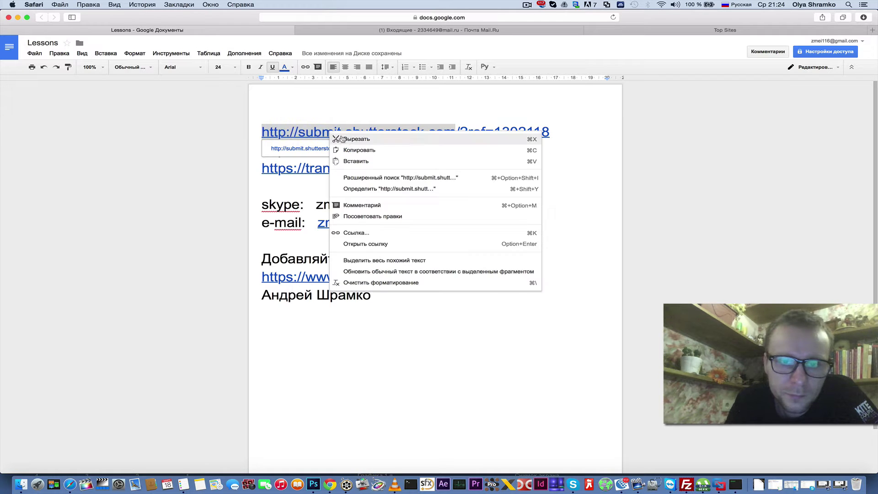
{"action": "left_click", "coordinate": [357, 147]}
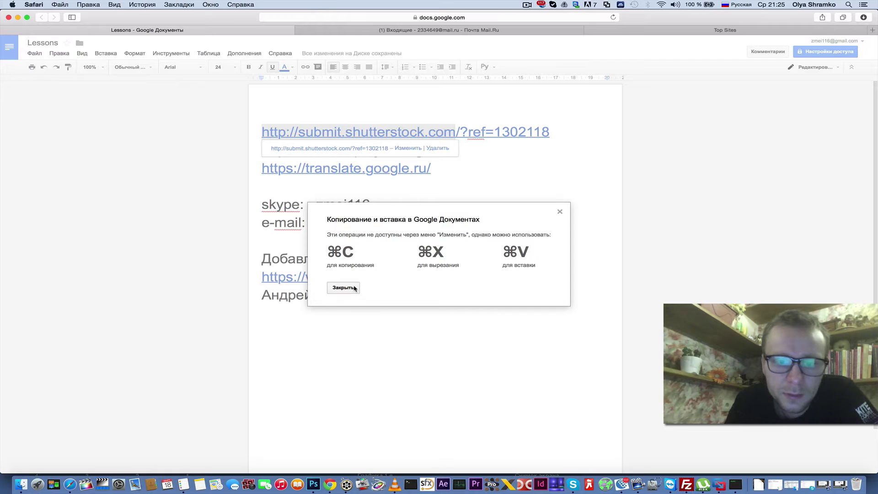
{"action": "left_click", "coordinate": [354, 287]}
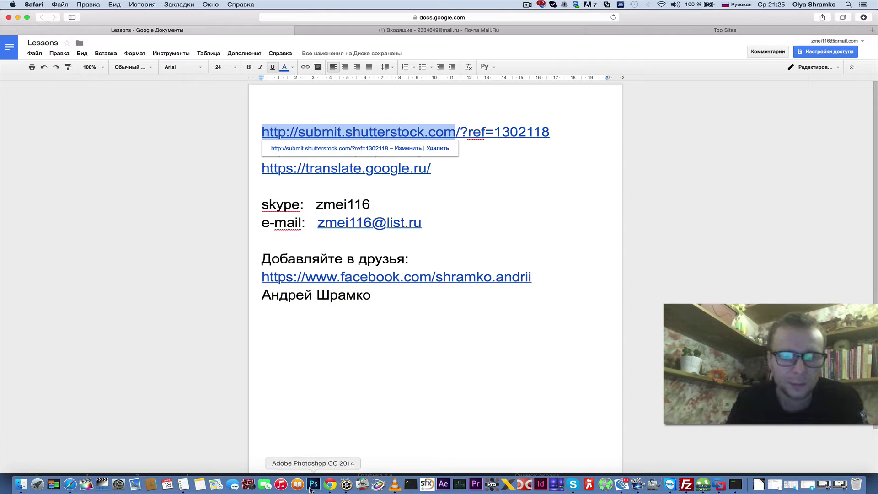
{"action": "left_click", "coordinate": [329, 485]}
- Load submit.shutterstock.com in the browser's address bar
{"action": "left_click", "coordinate": [324, 30]}
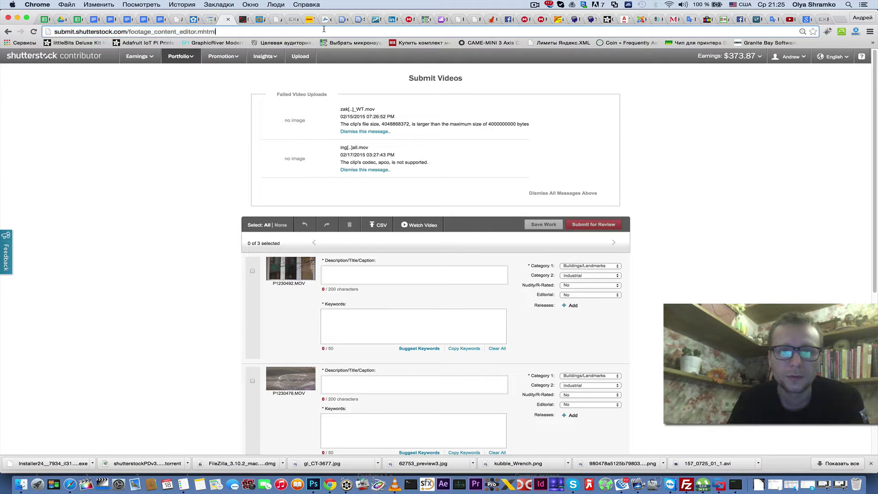
{"action": "key", "text": "super+a"}
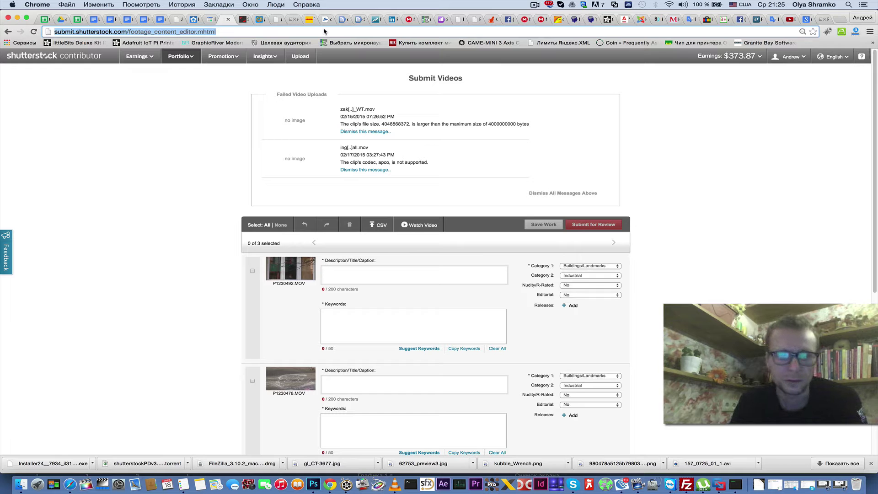
{"action": "type", "text": "submit.shutterstock.com"}
{"action": "key", "text": "Return"}
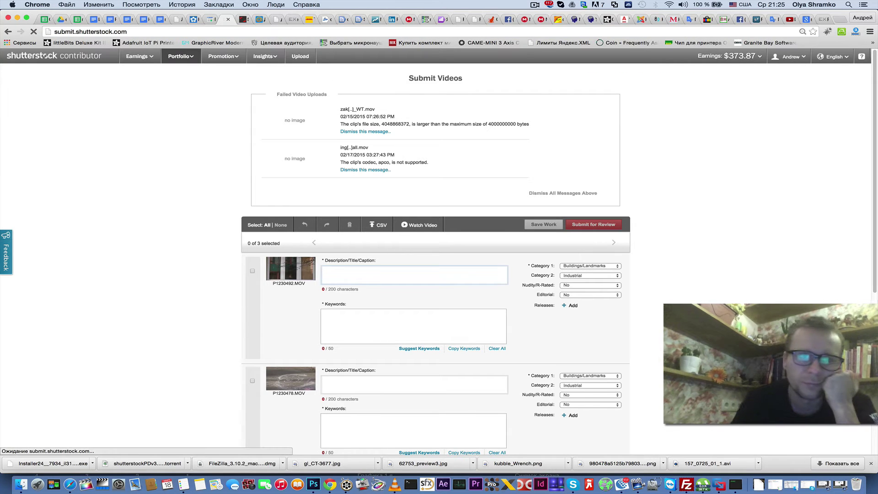
- Log out of the current Shutterstock Contributor account from the top-right menu
{"action": "left_click", "coordinate": [836, 57]}
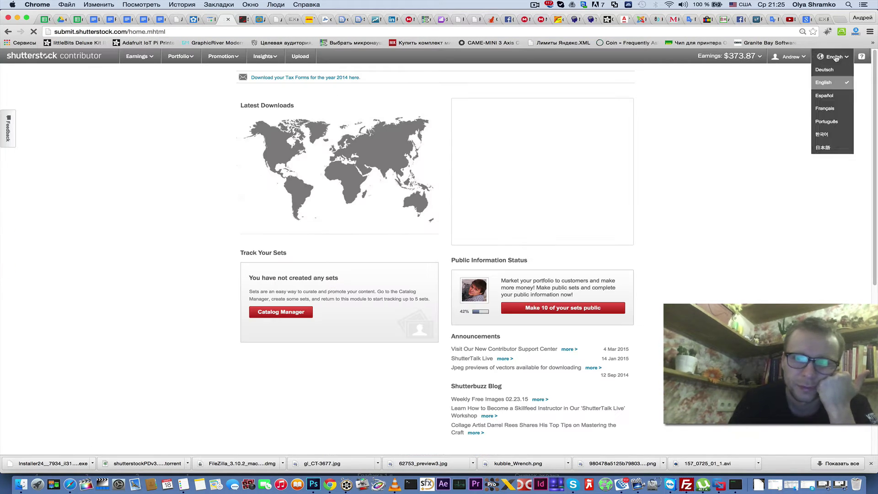
{"action": "mouse_move", "coordinate": [798, 56]}
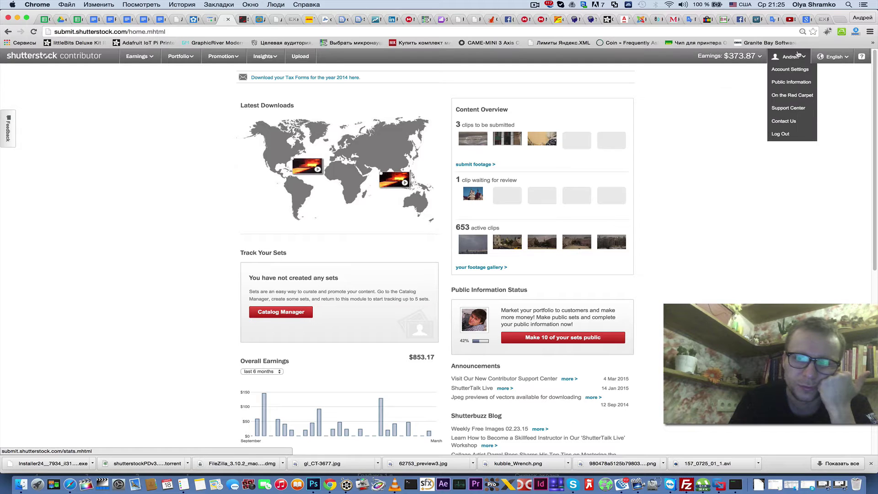
{"action": "left_click", "coordinate": [783, 136]}
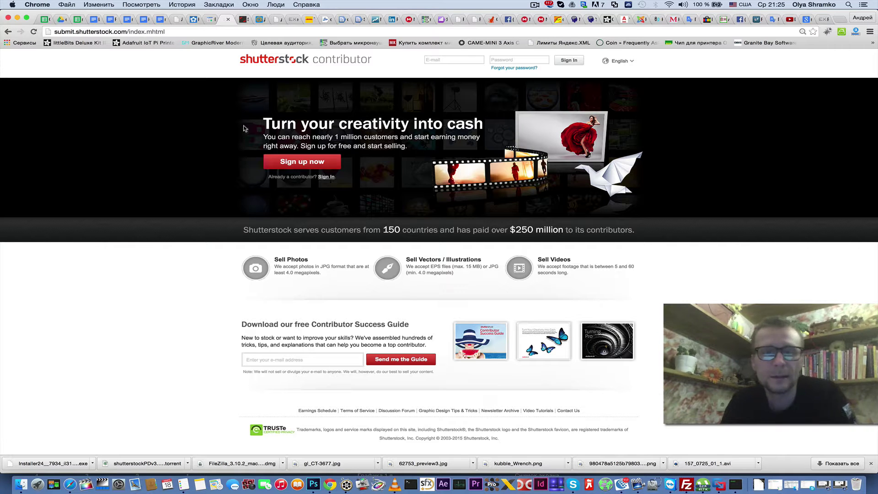
- Enter an account identifier in the sign-in form and tick I'm not a robot
{"action": "left_click", "coordinate": [437, 60]}
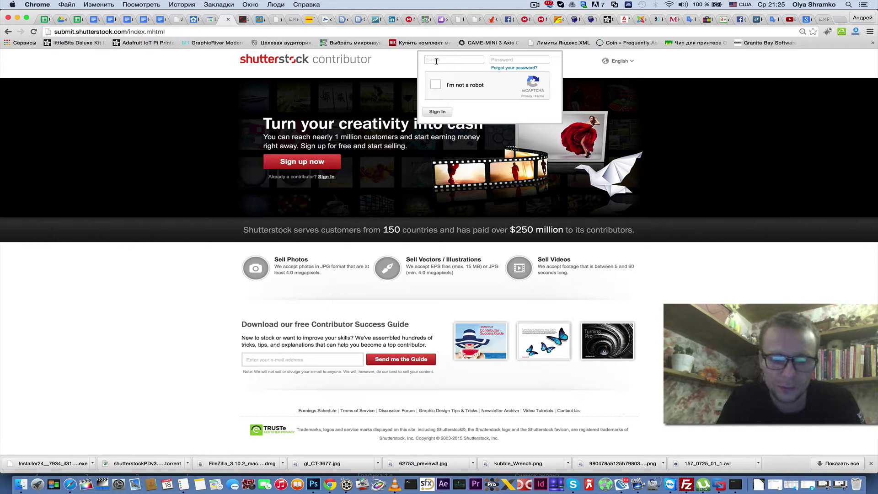
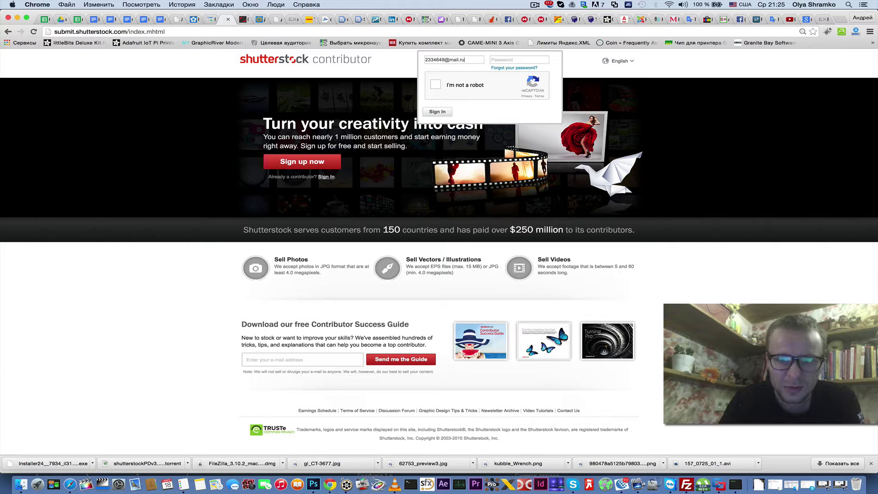
{"action": "left_click", "coordinate": [503, 60]}
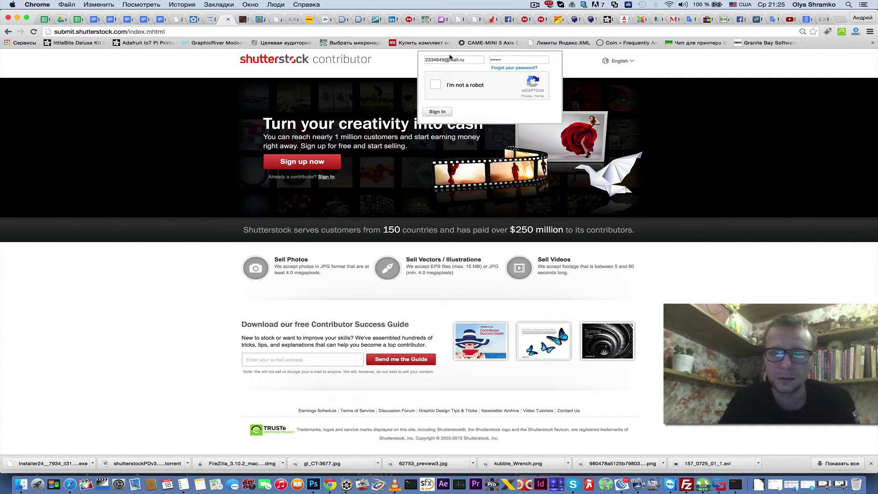
{"action": "left_click", "coordinate": [435, 86]}
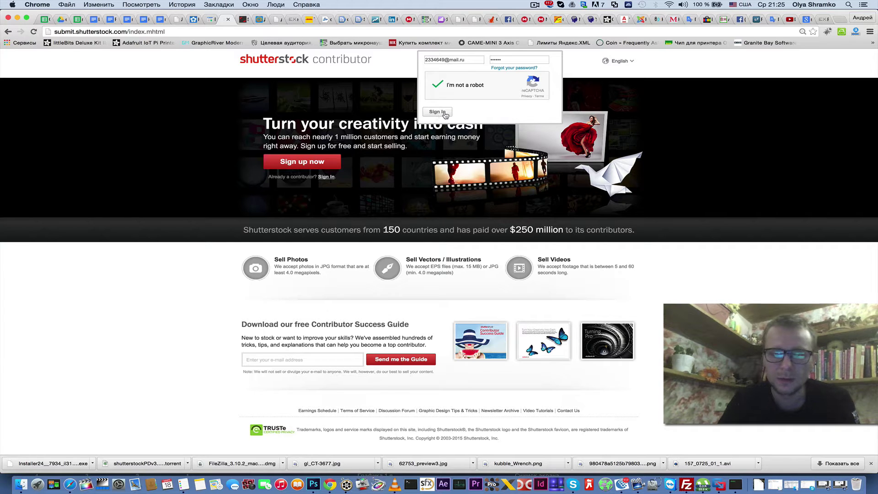
- Switch the e-mail to the other saved account, enter its password, and sign in
{"action": "triple_click", "coordinate": [470, 60]}
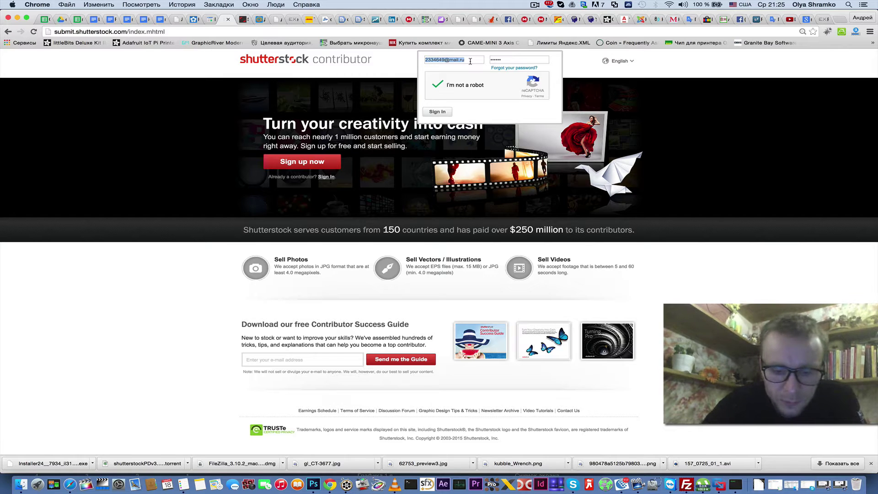
{"action": "type", "text": "zme"}
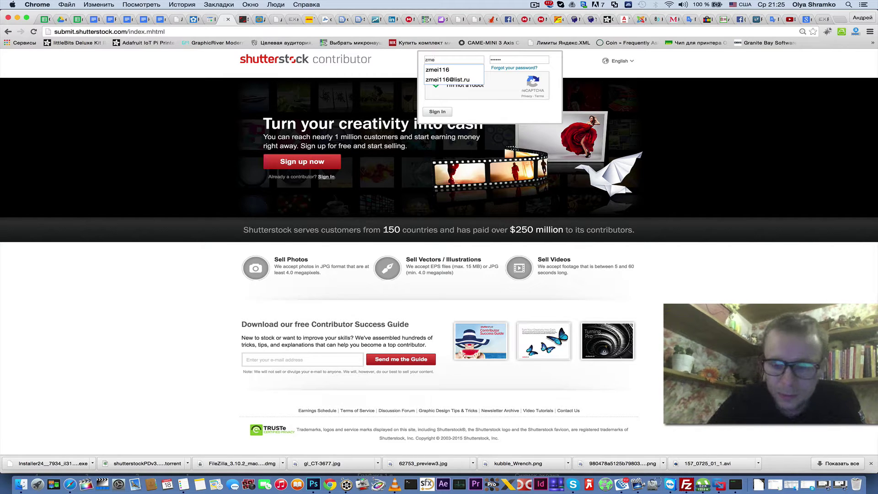
{"action": "key", "text": "Down"}
{"action": "key", "text": "Down"}
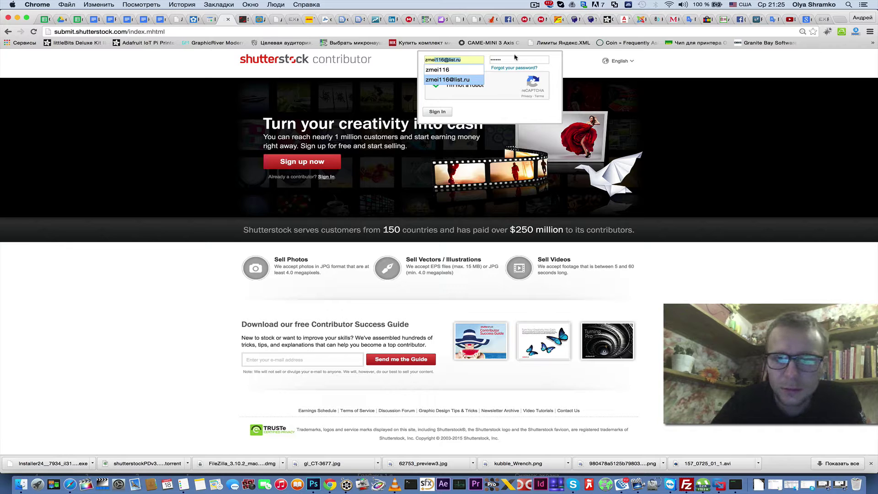
{"action": "key", "text": "Escape"}
{"action": "key", "text": "Down"}
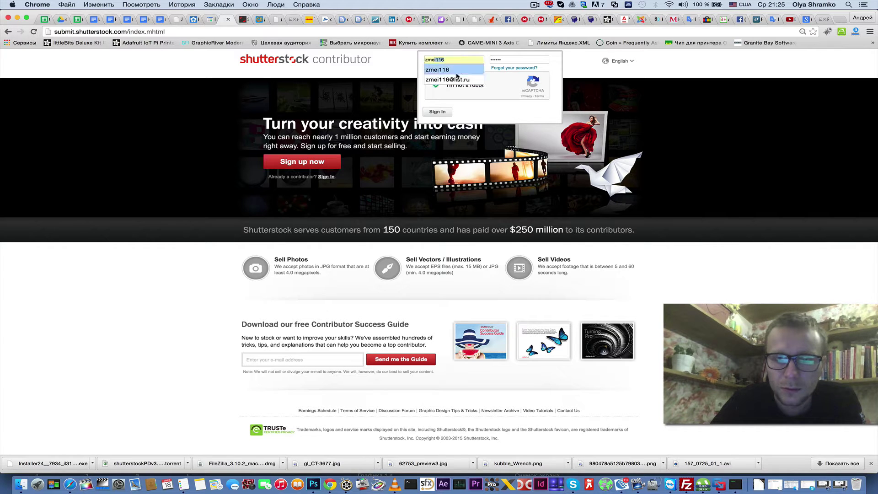
{"action": "key", "text": "Return"}
{"action": "key", "text": "Tab"}
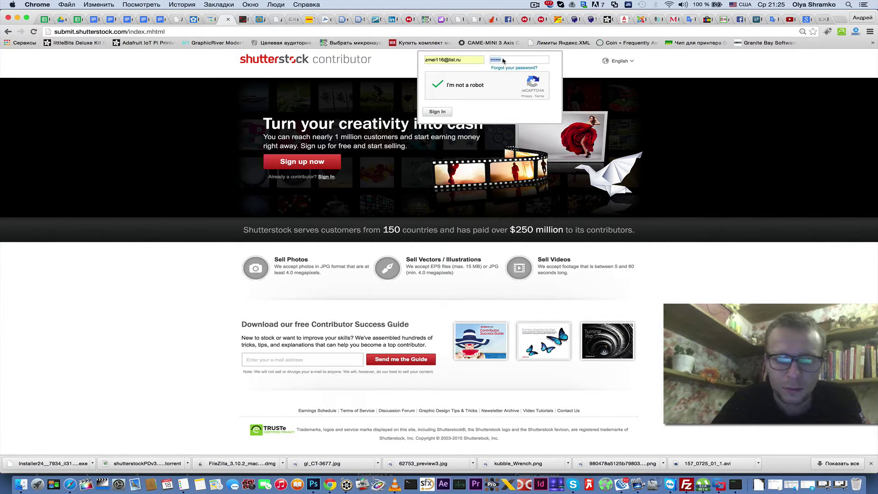
{"action": "type", "text": "•••"}
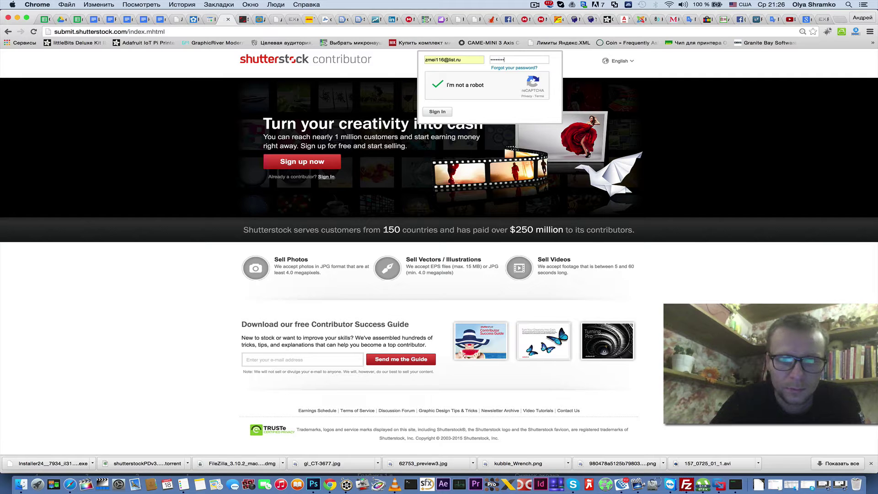
{"action": "left_click", "coordinate": [438, 113]}
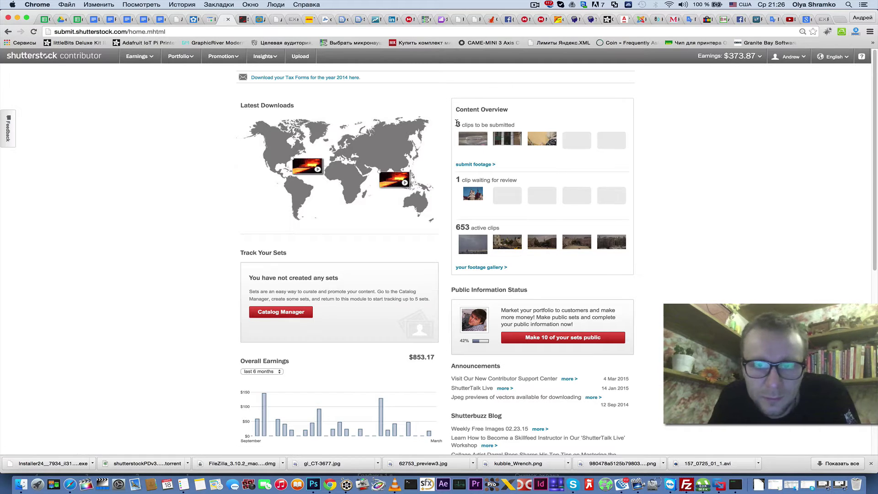
- Follow the 'submit footage' link under '3 clips to be submitted' in Content Overview
{"action": "left_click_drag", "start_coordinate": [456, 122], "coordinate": [508, 128]}
{"action": "left_click", "coordinate": [474, 137]}
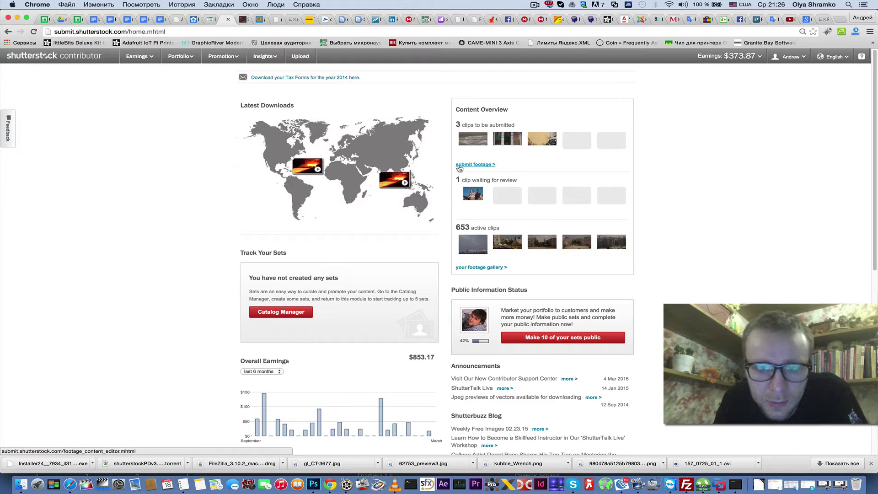
{"action": "left_click", "coordinate": [467, 166]}
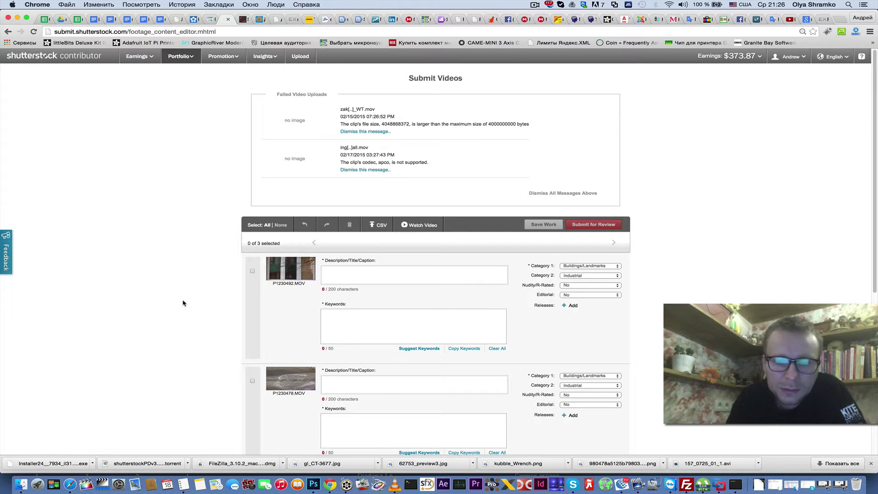
- Scroll through the pending clips P1230492.MOV, P1230478.MOV and P1230487.MOV on Submit Videos
{"action": "scroll", "coordinate": [170, 324], "scroll_direction": "down", "scroll_amount": 5}
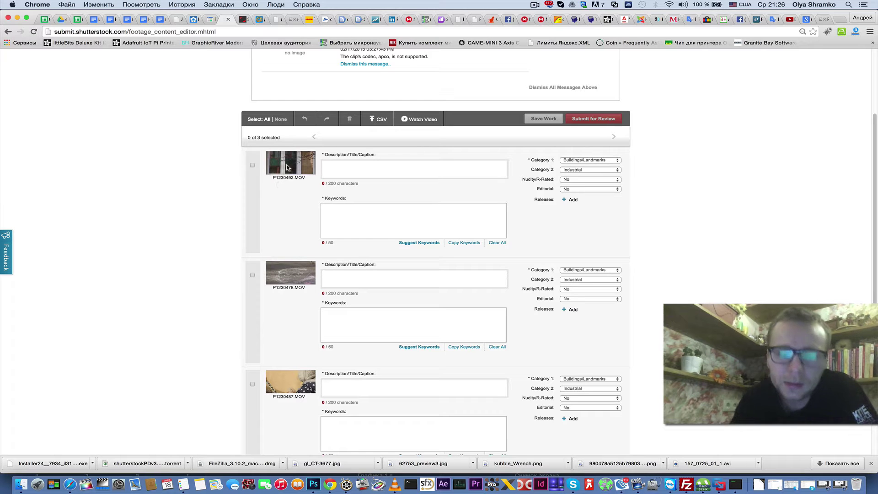
{"action": "scroll", "coordinate": [300, 300], "scroll_direction": "down", "scroll_amount": 5}
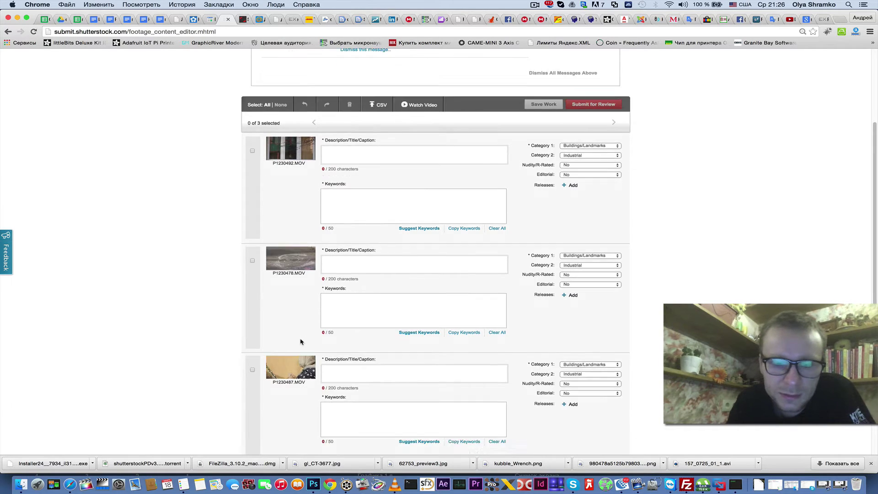
{"action": "scroll", "coordinate": [300, 339], "scroll_direction": "up", "scroll_amount": 4}
{"action": "scroll", "coordinate": [300, 341], "scroll_direction": "up", "scroll_amount": 2}
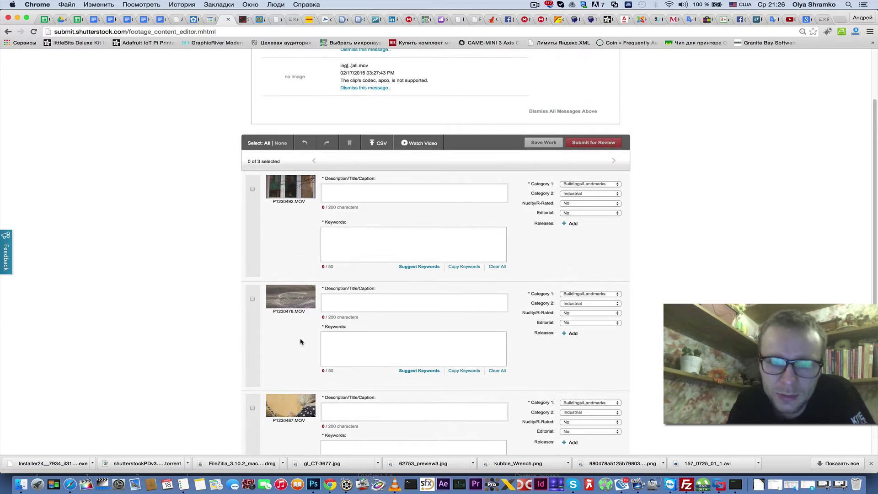
{"action": "left_click", "coordinate": [253, 190]}
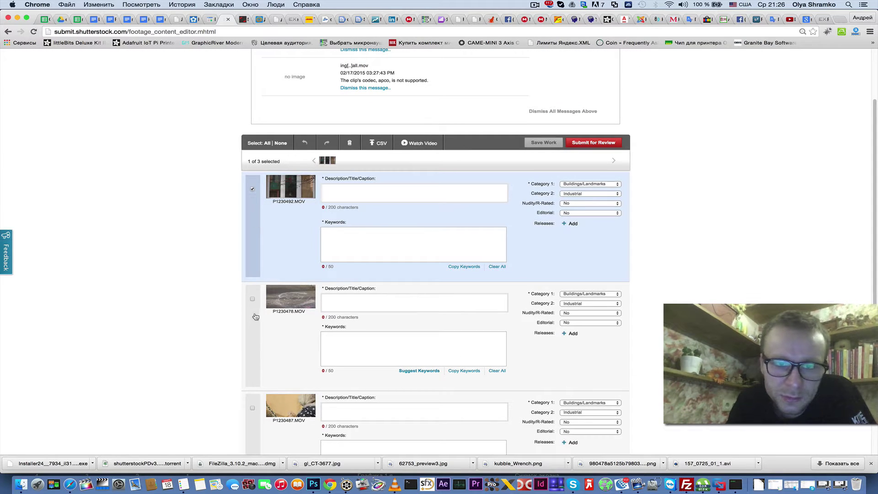
{"action": "left_click", "coordinate": [253, 300]}
{"action": "left_click", "coordinate": [253, 408]}
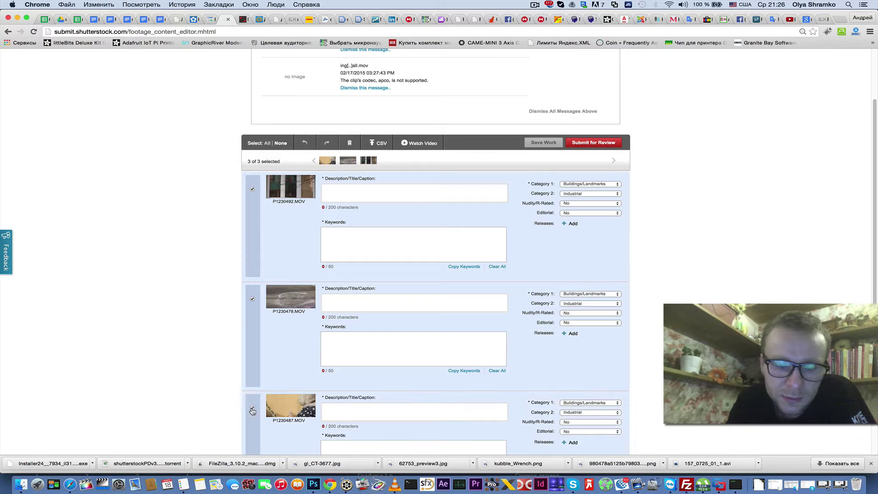
{"action": "scroll", "coordinate": [199, 395], "scroll_direction": "down", "scroll_amount": 1}
{"action": "scroll", "coordinate": [199, 395], "scroll_direction": "down", "scroll_amount": 4}
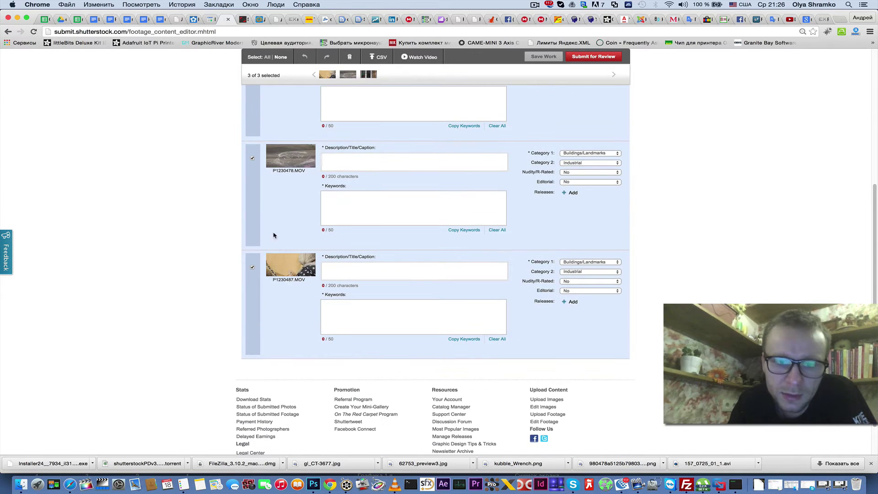
{"action": "scroll", "coordinate": [262, 233], "scroll_direction": "up", "scroll_amount": 1}
{"action": "scroll", "coordinate": [262, 233], "scroll_direction": "up", "scroll_amount": 3}
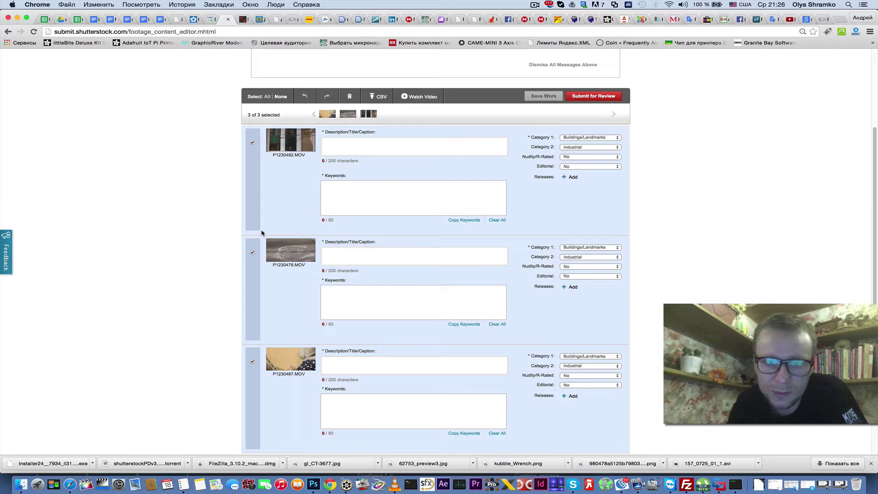
{"action": "left_click", "coordinate": [252, 252]}
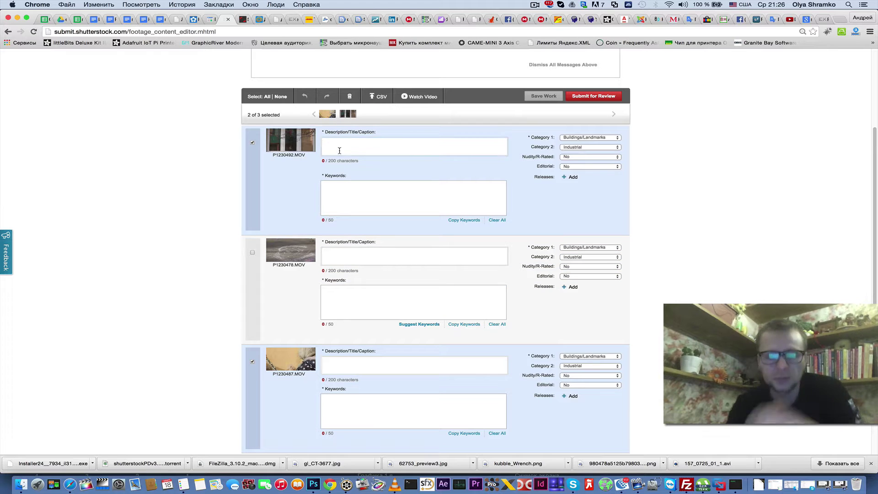
{"action": "type", "text": "dkfjhgkdjfhgsdf"}
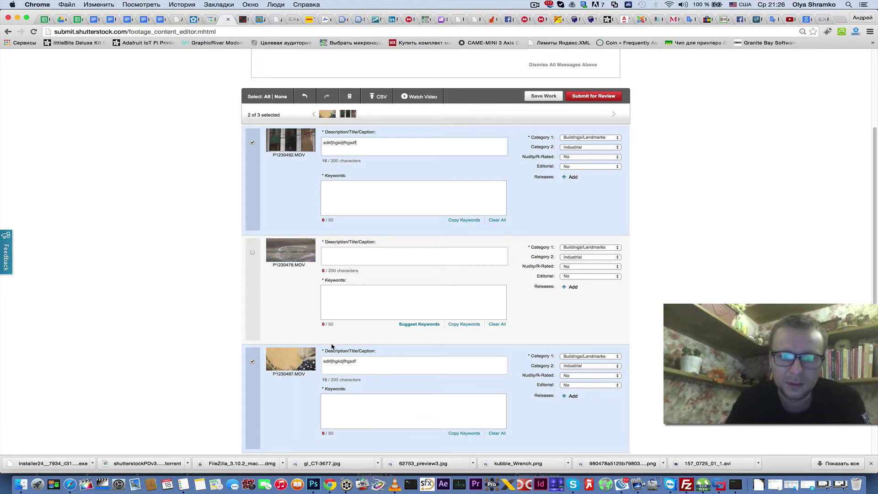
{"action": "left_click", "coordinate": [361, 365]}
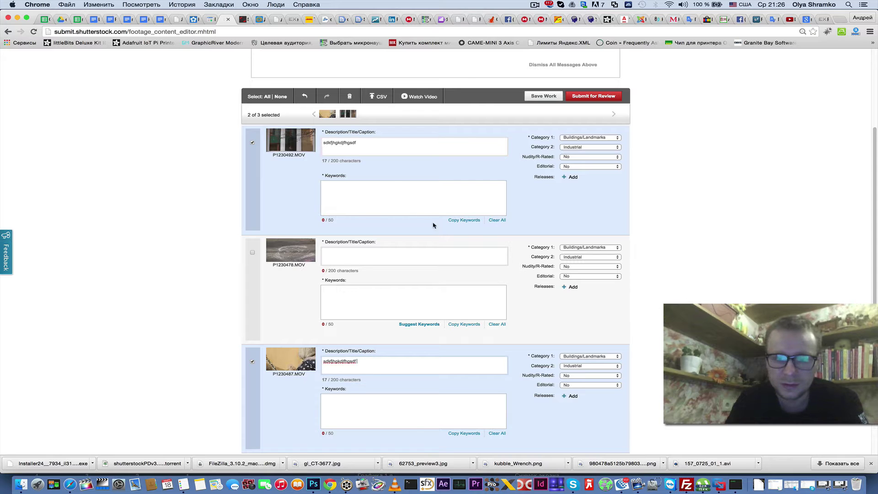
{"action": "type", "text": "sfghfg"}
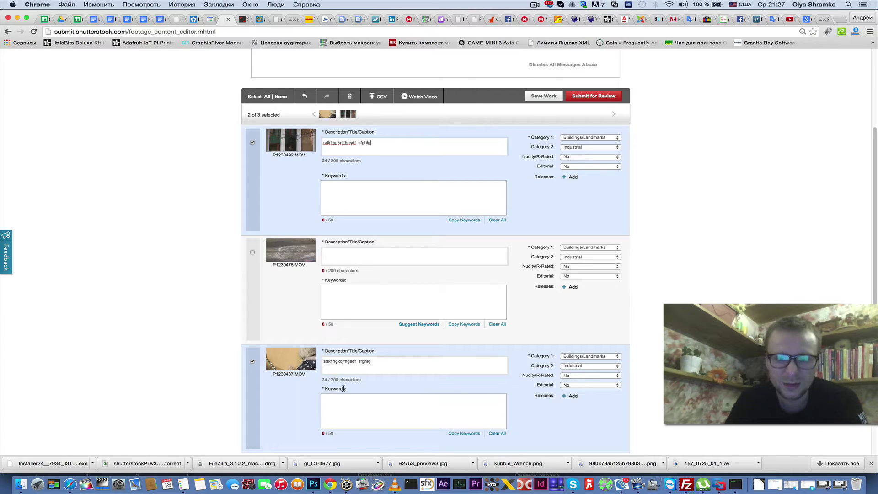
{"action": "left_click", "coordinate": [334, 204]}
{"action": "type", "text": "sdfgsdfg"}
{"action": "key", "text": "Return"}
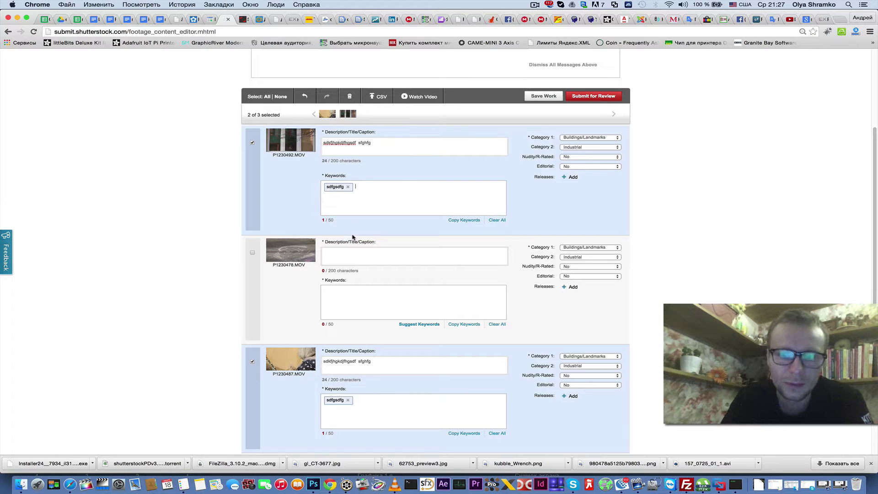
{"action": "left_click", "coordinate": [348, 402]}
{"action": "triple_click", "coordinate": [383, 363]}
{"action": "key", "text": "BackSpace"}
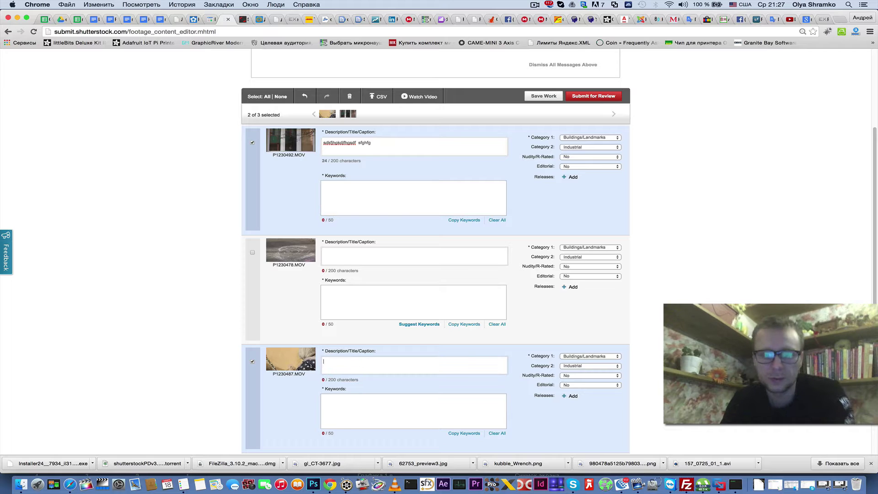
{"action": "left_click", "coordinate": [252, 361]}
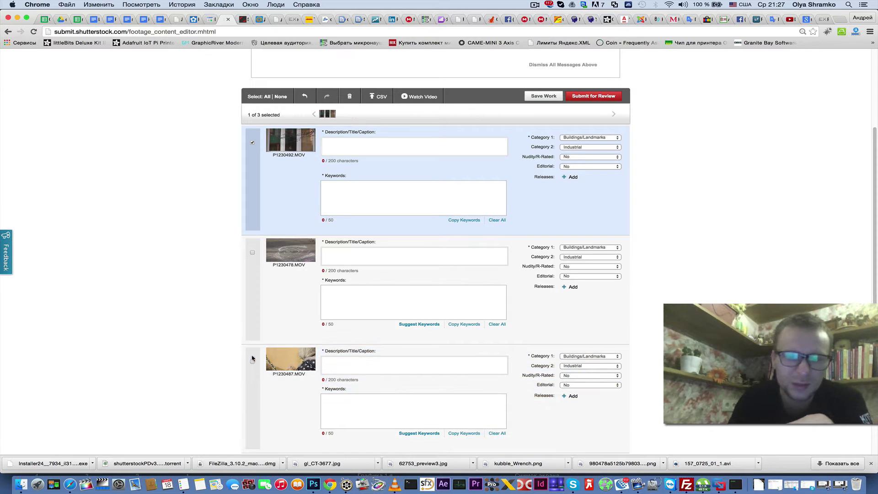
{"action": "left_click", "coordinate": [255, 165]}
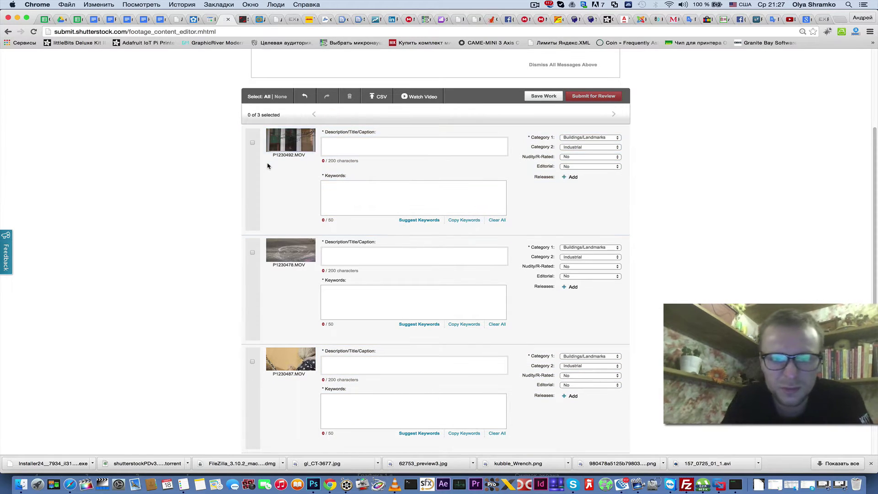
- Select clip P1230492.MOV and open its Category 1 dropdown
{"action": "left_click", "coordinate": [268, 165]}
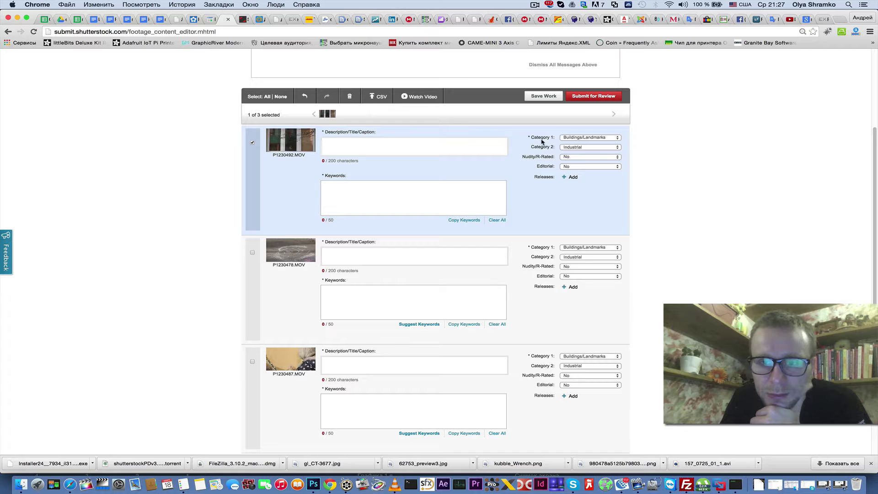
{"action": "left_click", "coordinate": [565, 138]}
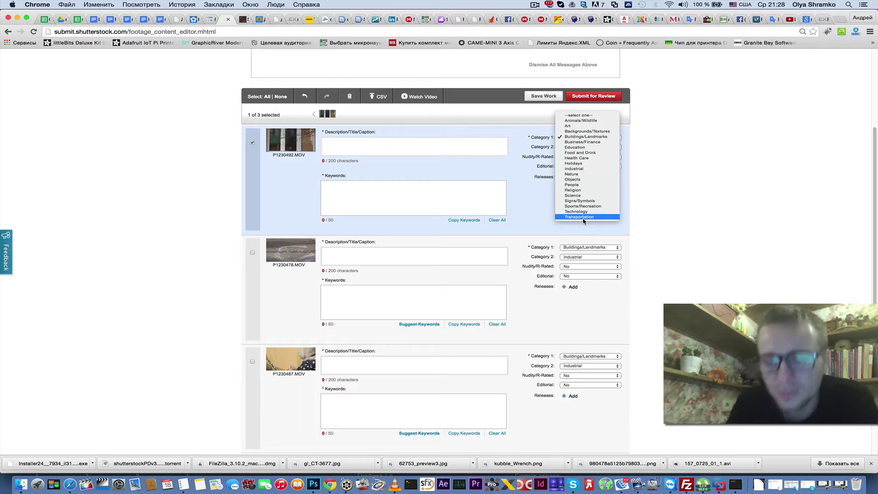
- Keep Buildings/Landmarks as Category 1 and set Category 2 to Objects for P1230492.MOV
{"action": "left_click", "coordinate": [585, 137]}
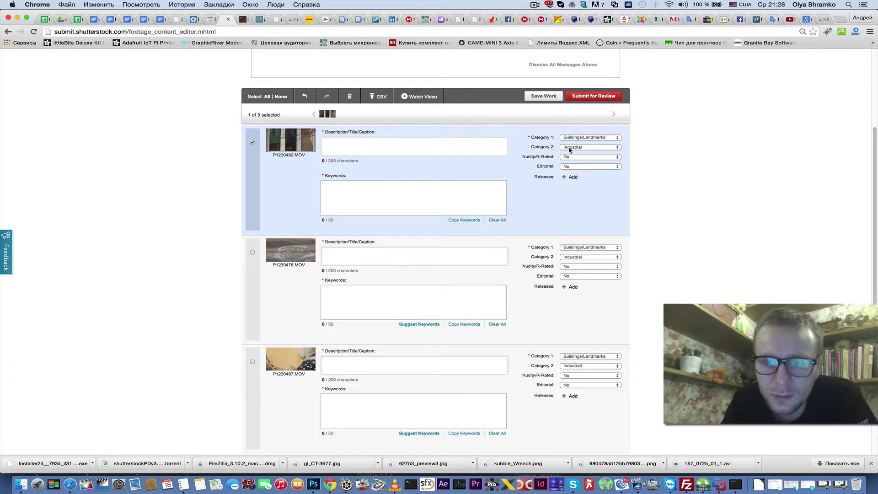
{"action": "left_click", "coordinate": [571, 149]}
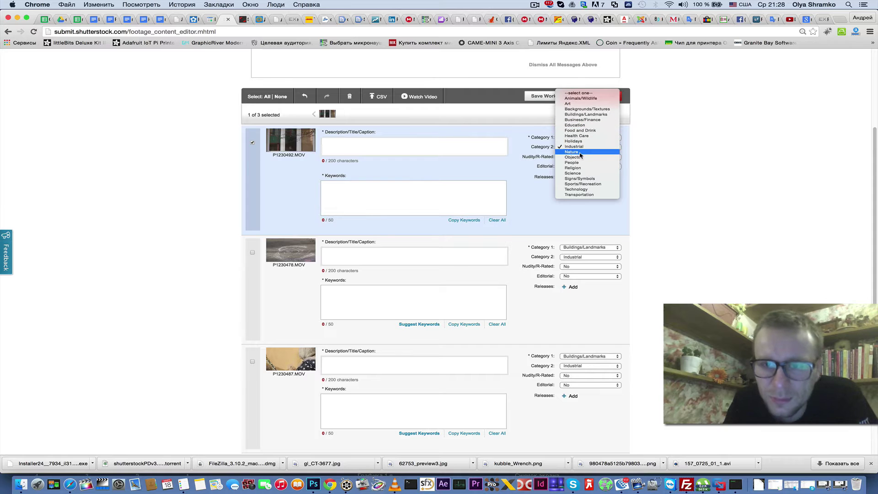
{"action": "left_click", "coordinate": [579, 157]}
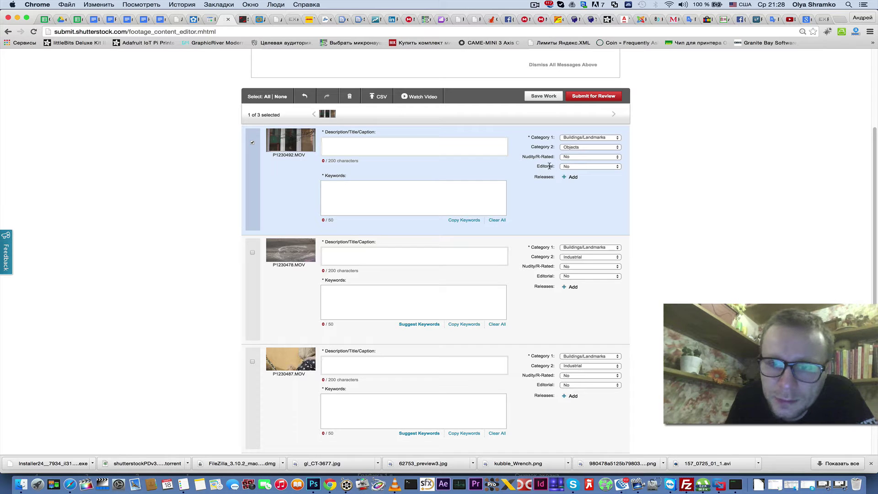
- Leave the clip's Editorial setting at No after briefly switching it to Yes
{"action": "left_click", "coordinate": [565, 167]}
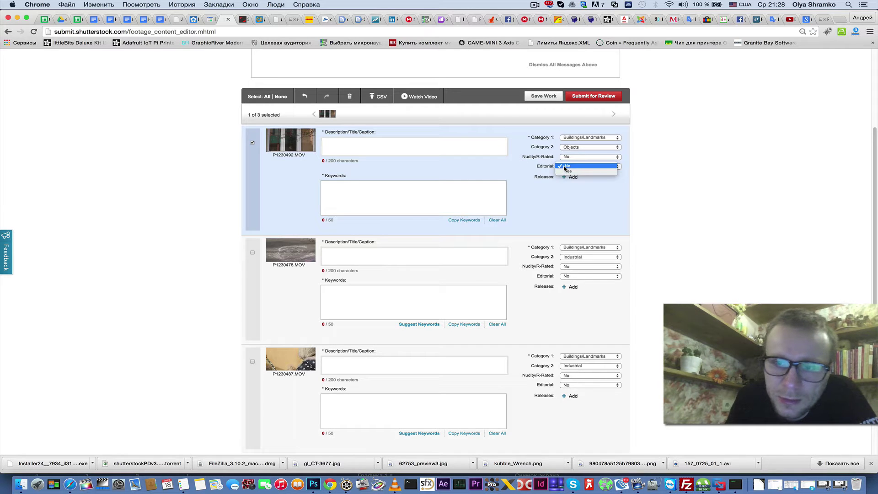
{"action": "left_click", "coordinate": [572, 166]}
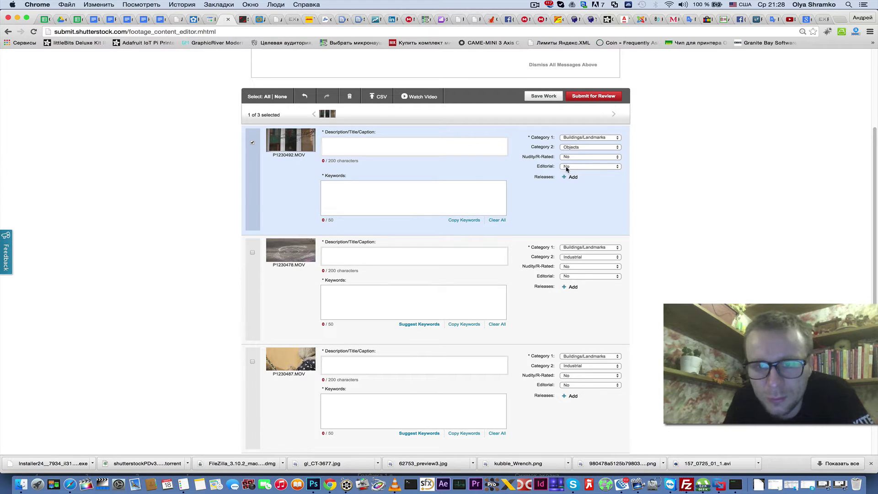
{"action": "left_click", "coordinate": [567, 170]}
{"action": "left_click", "coordinate": [567, 169]}
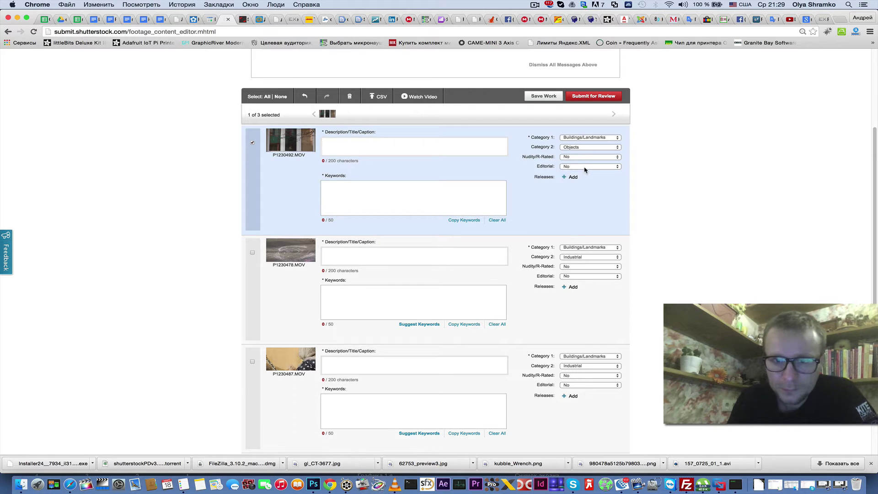
{"action": "left_click", "coordinate": [585, 169]}
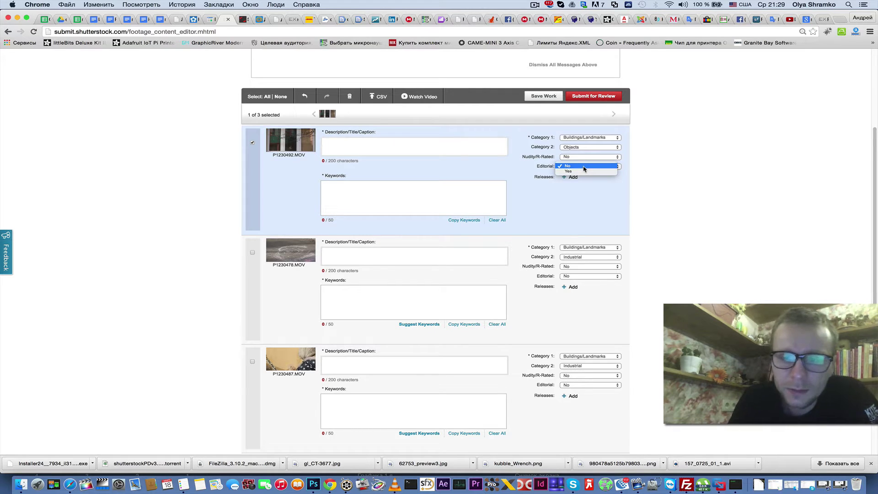
{"action": "left_click", "coordinate": [584, 167]}
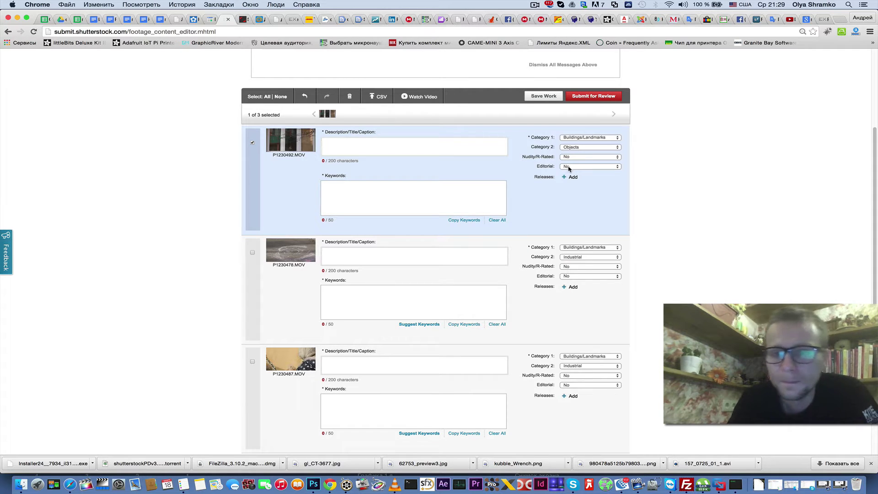
{"action": "left_click", "coordinate": [571, 169]}
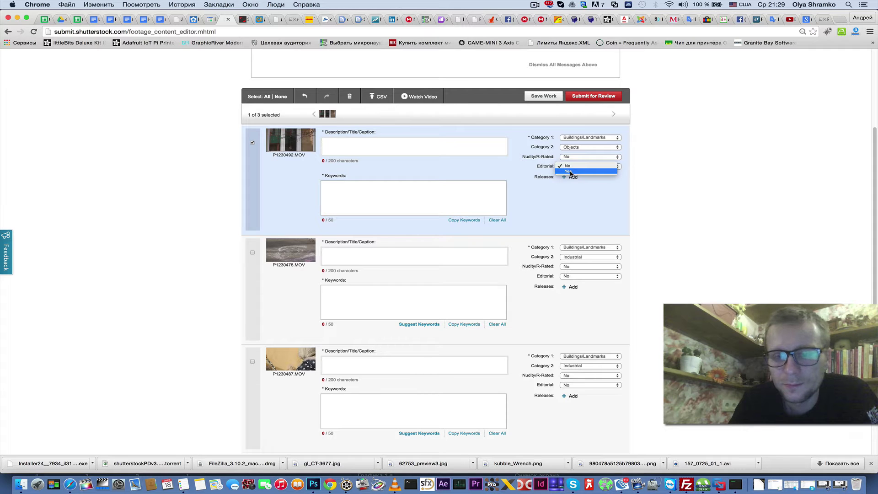
{"action": "left_click", "coordinate": [570, 171]}
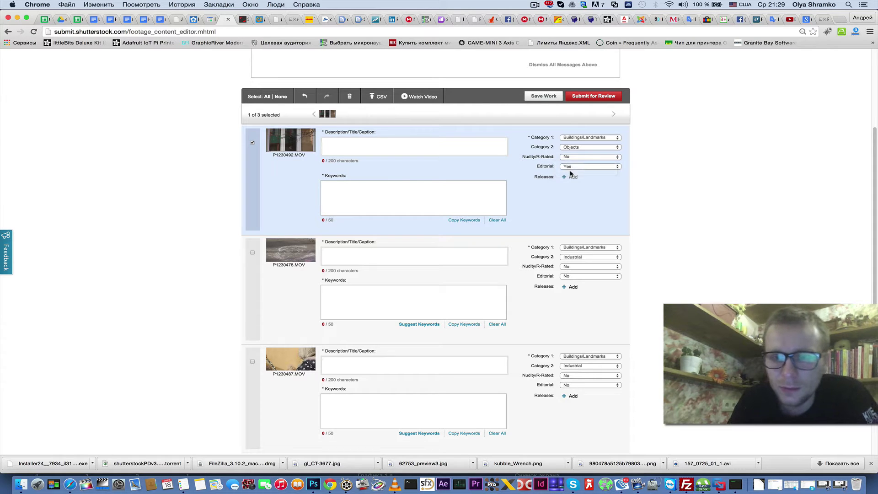
{"action": "left_click", "coordinate": [568, 167]}
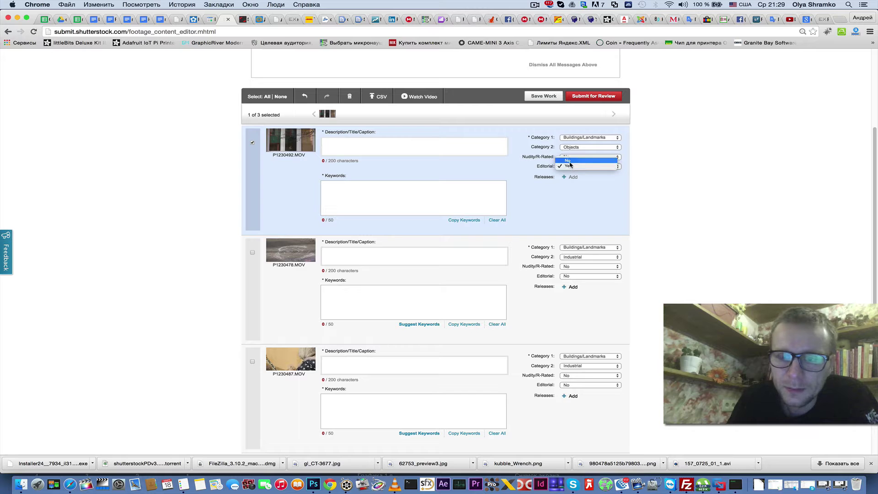
{"action": "left_click", "coordinate": [571, 161]}
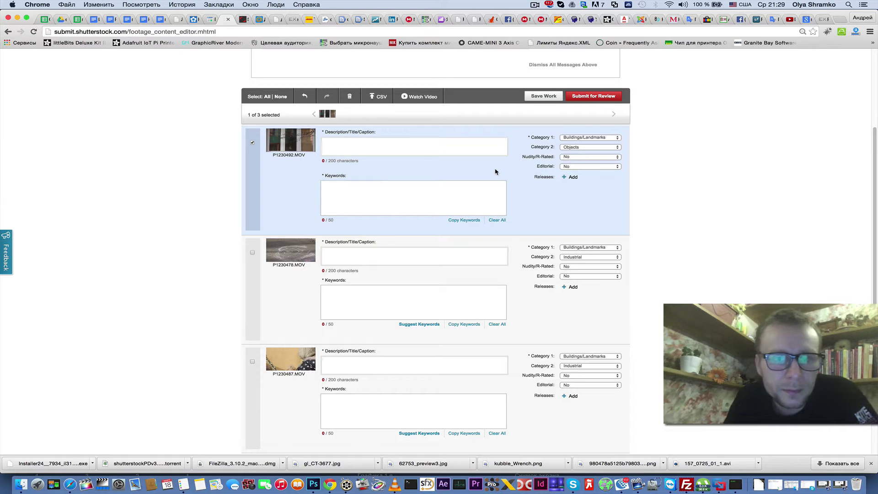
{"action": "left_click", "coordinate": [338, 142]}
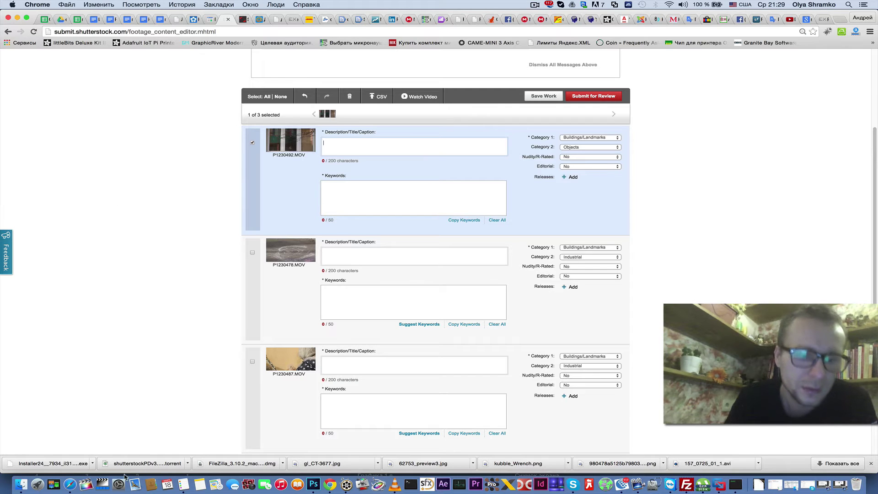
{"action": "left_click", "coordinate": [70, 485]}
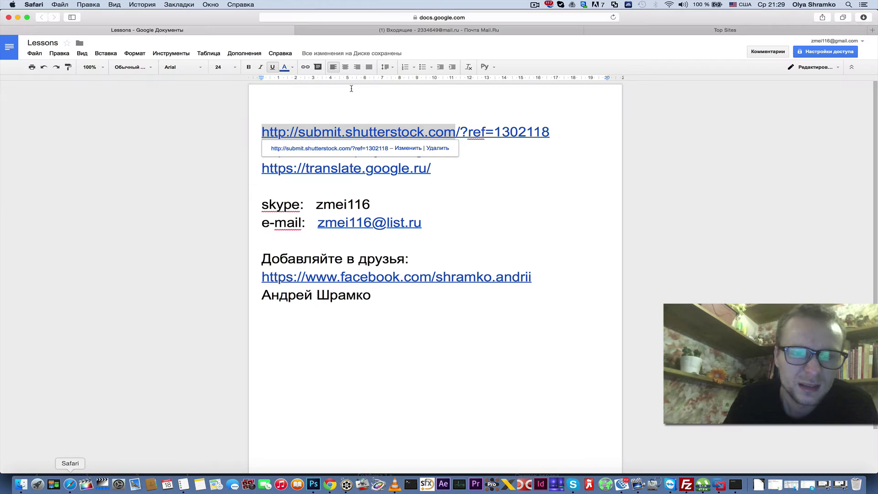
{"action": "left_click", "coordinate": [300, 191]}
{"action": "left_click_drag", "start_coordinate": [435, 168], "coordinate": [307, 169]}
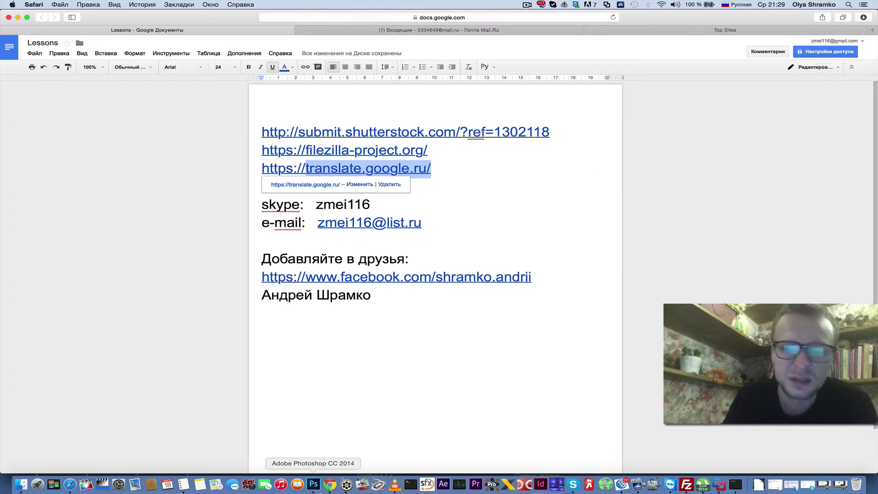
{"action": "left_click", "coordinate": [329, 487]}
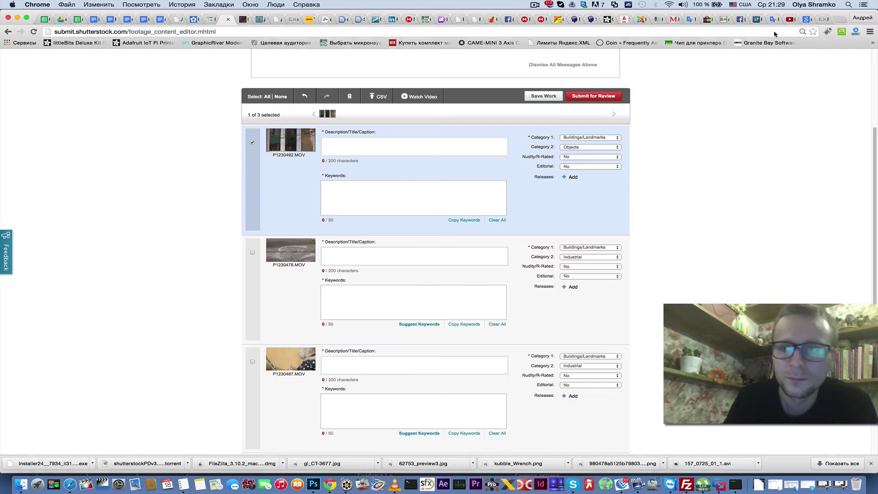
- Load translate.google.ru in place of the Mail.ru tab
{"action": "left_click", "coordinate": [256, 19]}
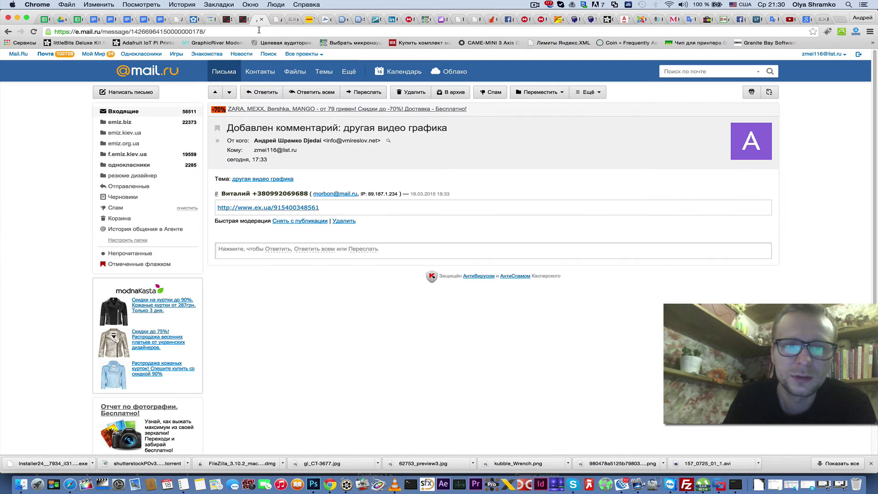
{"action": "left_click", "coordinate": [259, 30]}
{"action": "type", "text": "translate.google.ru/"}
{"action": "key", "text": "Return"}
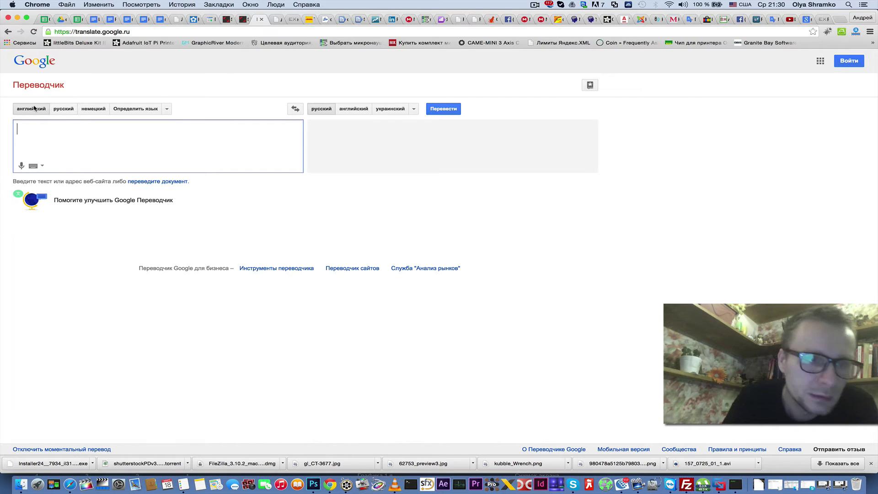
- Translate Russian to English, entering 'Большое открытое окно на кухне. Небо.'
{"action": "left_click", "coordinate": [66, 110]}
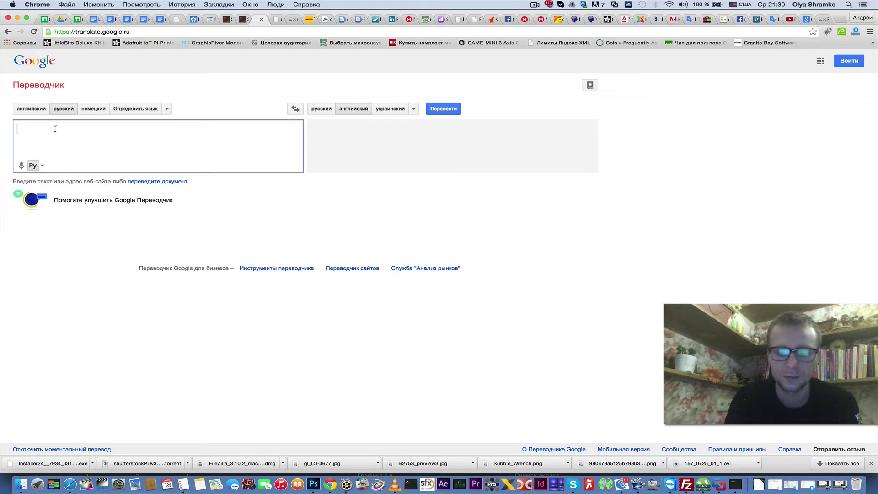
{"action": "type", "text": "Jryj"}
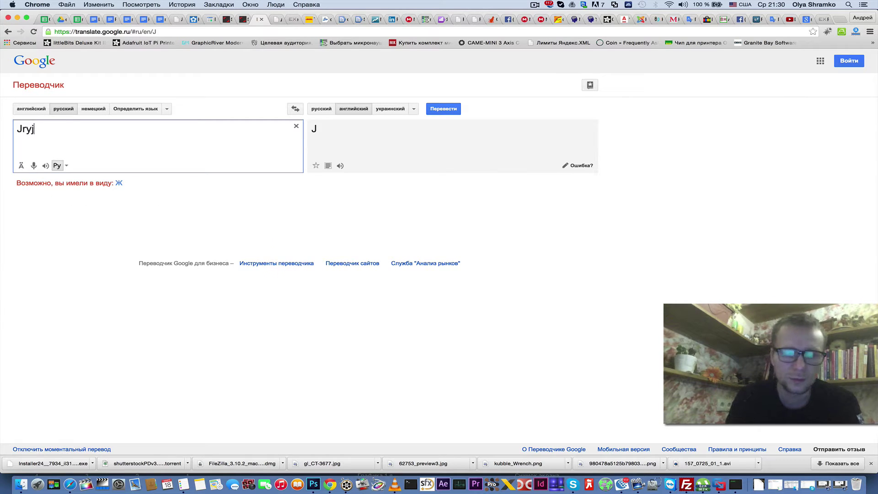
{"action": "key", "text": "BackSpace"}
{"action": "key", "text": "BackSpace"}
{"action": "key", "text": "BackSpace"}
{"action": "key", "text": "BackSpace"}
{"action": "key", "text": "ctrl+space"}
{"action": "type", "text": "Бо"}
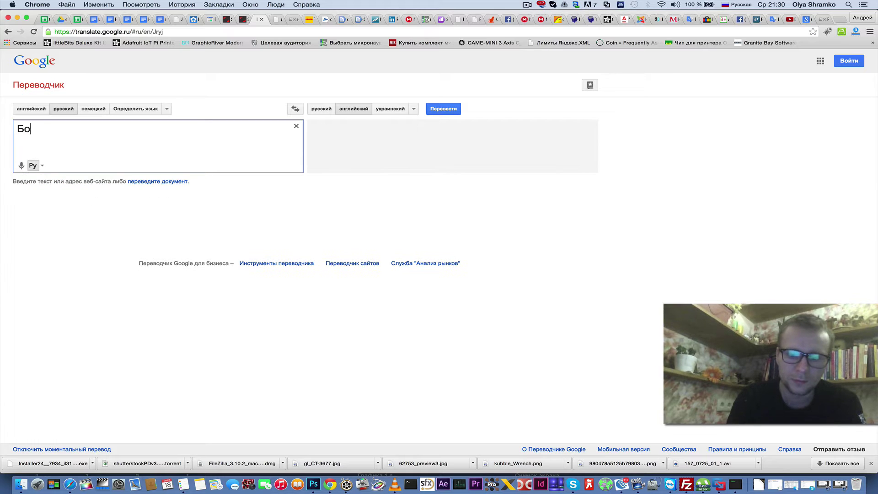
{"action": "type", "text": "льшое "}
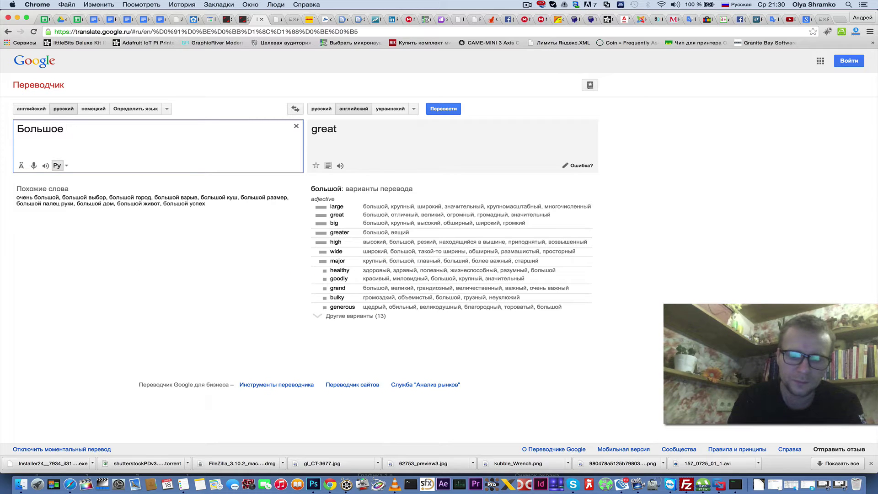
{"action": "type", "text": "о"}
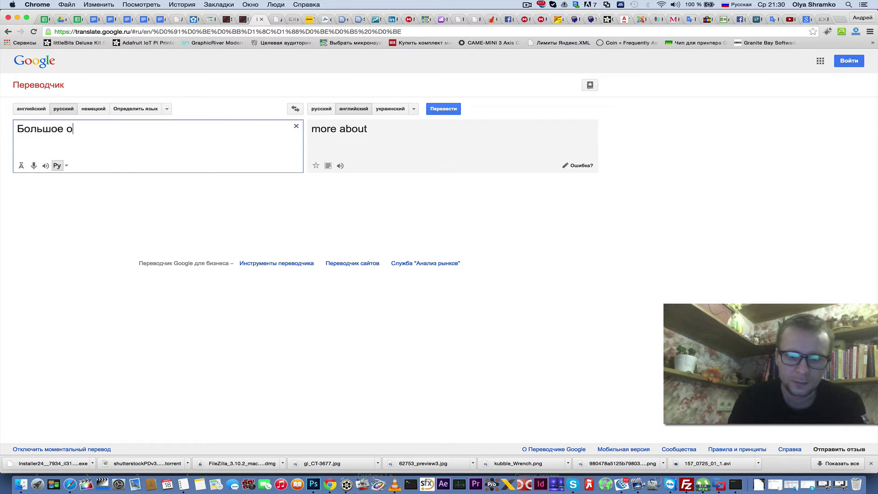
{"action": "type", "text": "ткрыто"}
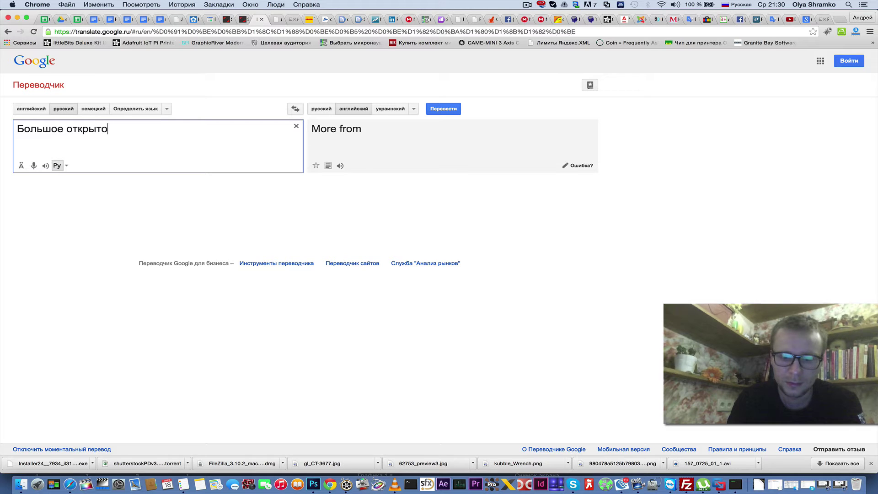
{"action": "type", "text": "е о"}
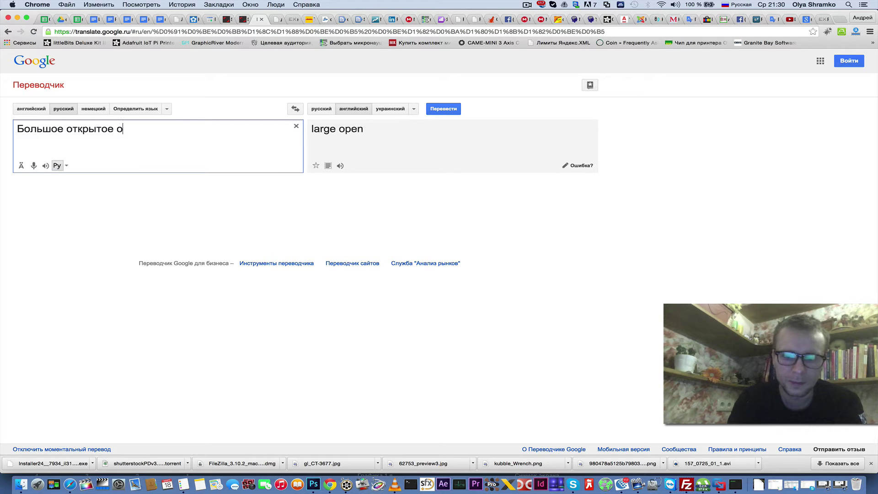
{"action": "type", "text": "кно на"}
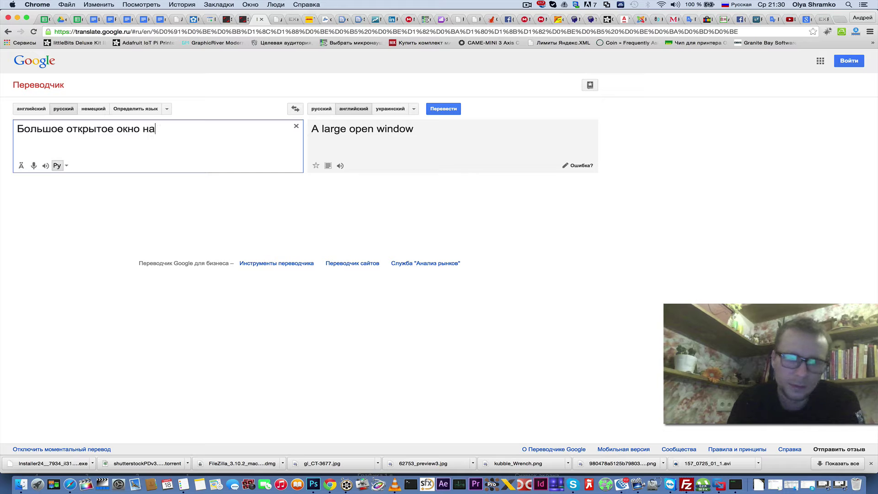
{"action": "type", "text": " кухне"}
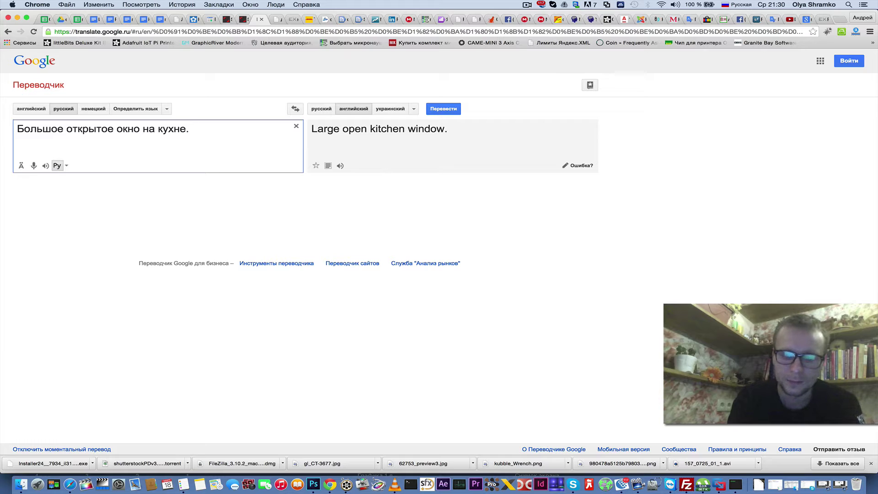
{"action": "type", "text": ". Не"}
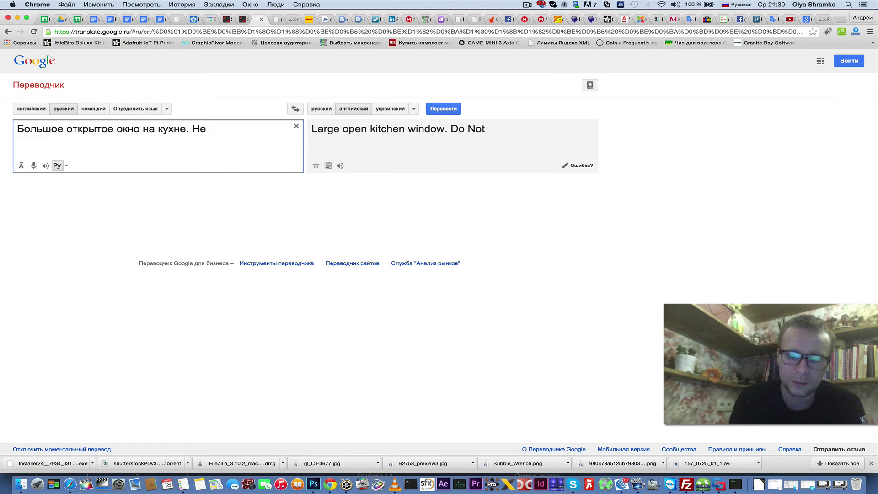
{"action": "type", "text": "бо"}
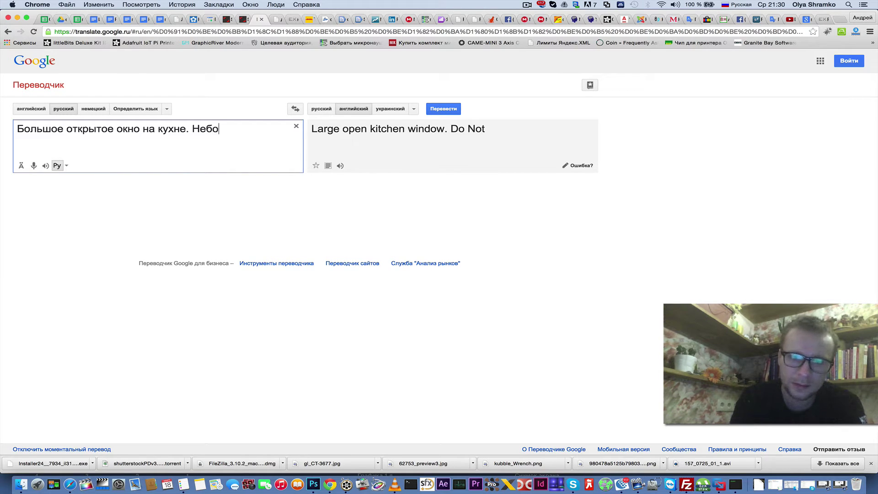
{"action": "type", "text": "."}
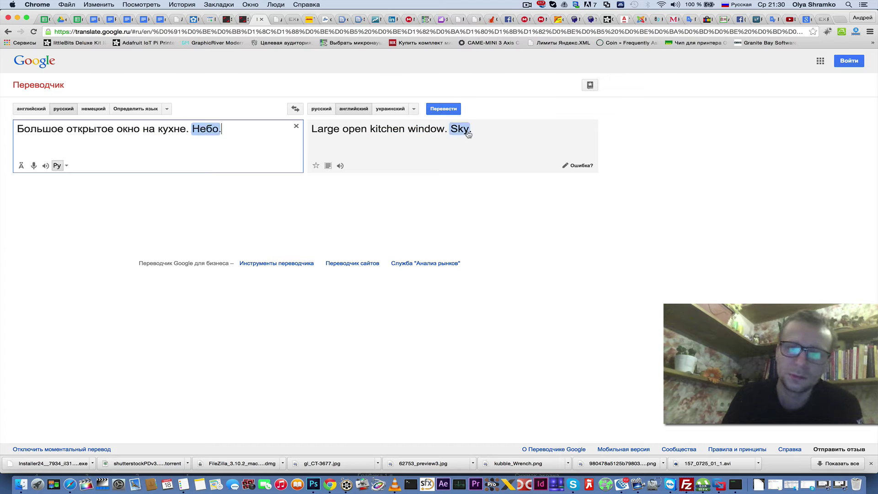
- Copy the English translation 'Large open kitchen window. Sky.'
{"action": "left_click", "coordinate": [481, 134]}
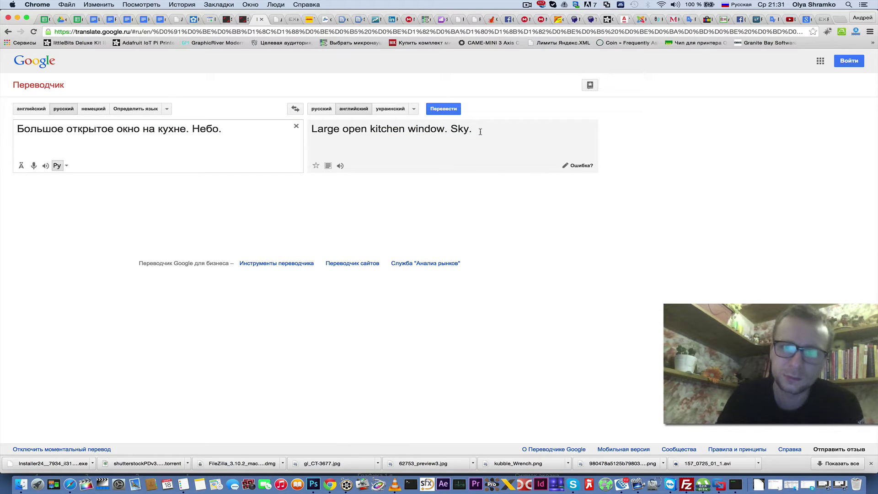
{"action": "left_click_drag", "start_coordinate": [481, 131], "coordinate": [311, 132]}
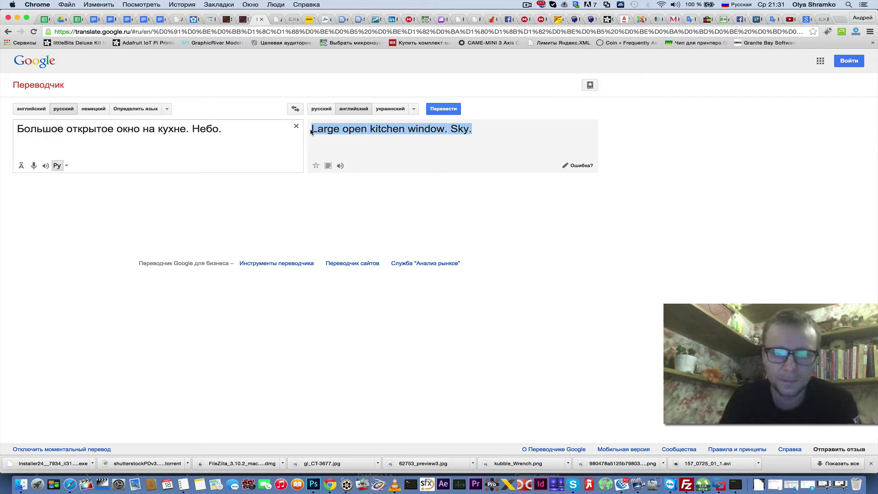
{"action": "key", "text": "super+c"}
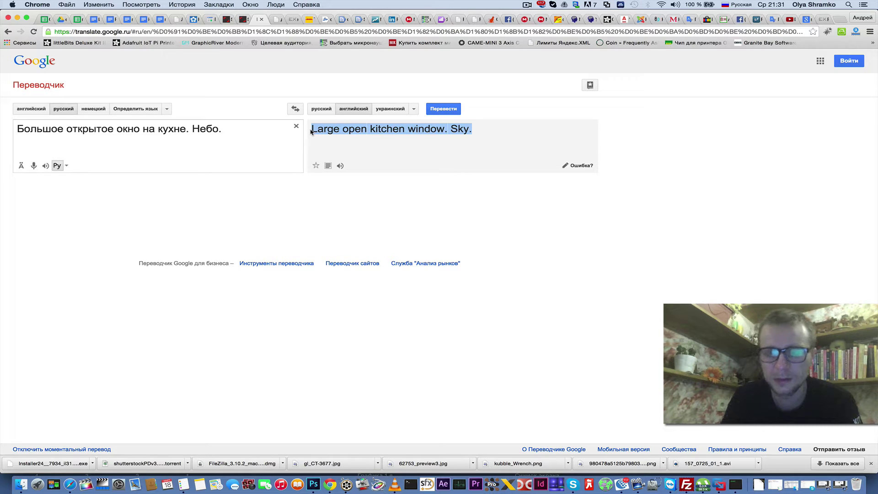
{"action": "right_click", "coordinate": [346, 131]}
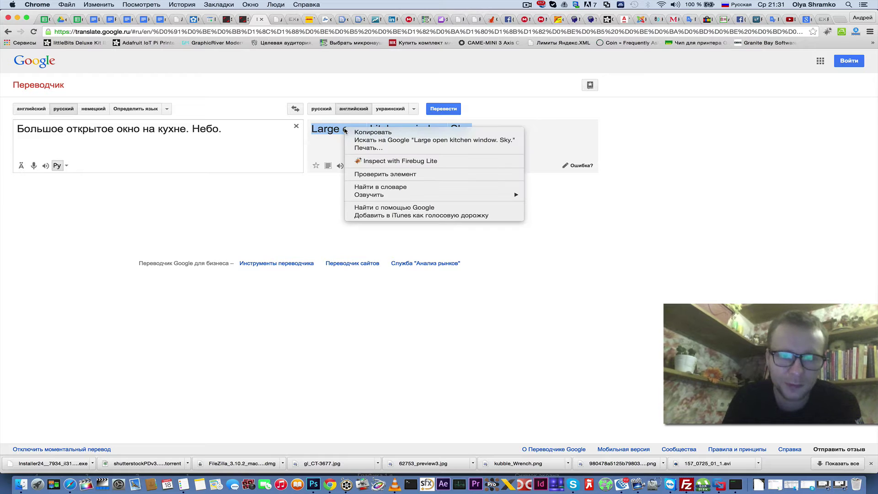
{"action": "left_click", "coordinate": [364, 134]}
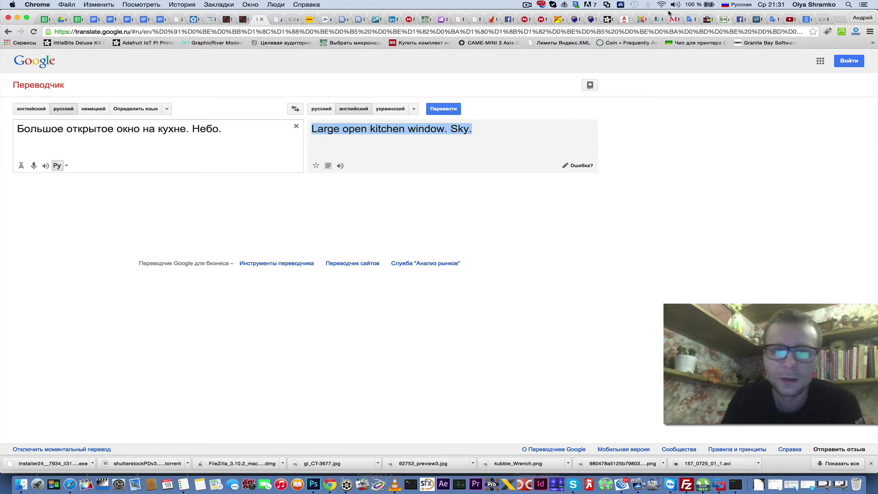
- Paste 'Large open kitchen window. Sky.' into clip P1230492.MOV's description field
{"action": "left_click", "coordinate": [225, 20]}
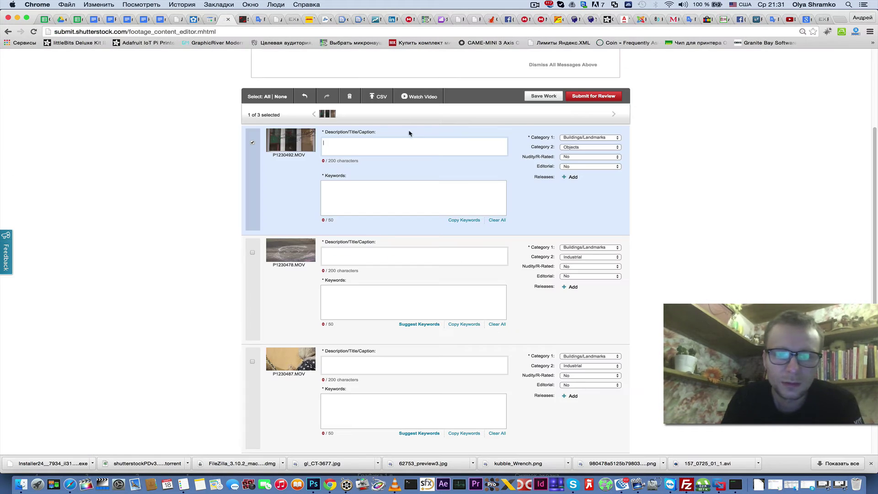
{"action": "left_click", "coordinate": [327, 145]}
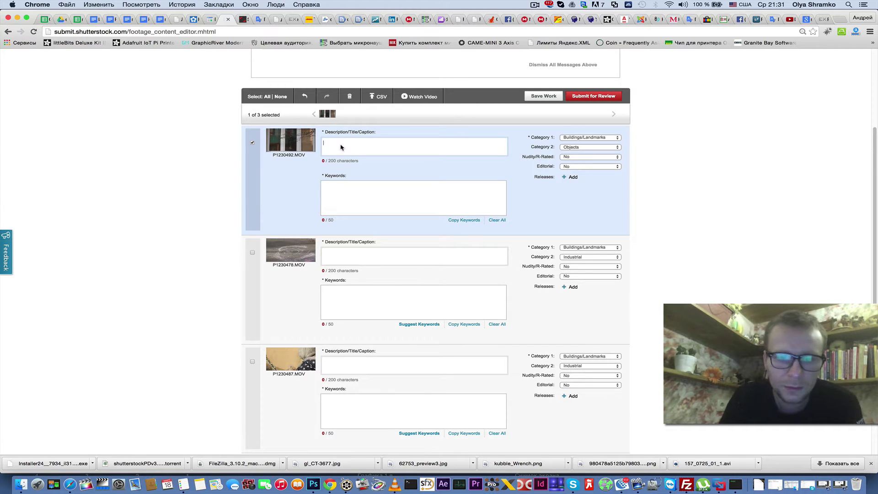
{"action": "right_click", "coordinate": [341, 147]}
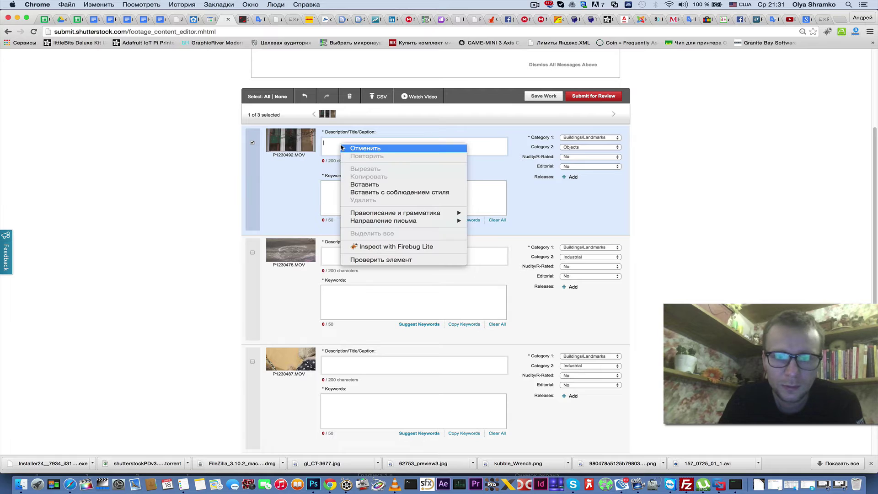
{"action": "left_click", "coordinate": [364, 185]}
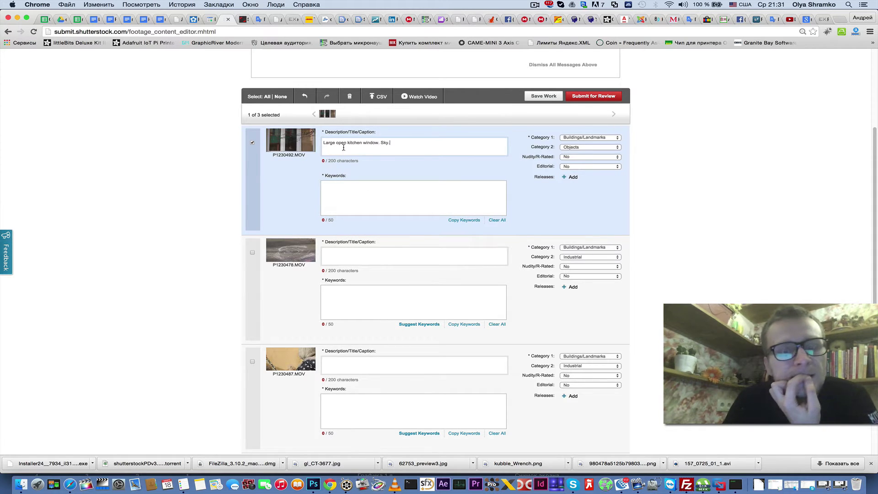
{"action": "left_click", "coordinate": [372, 194]}
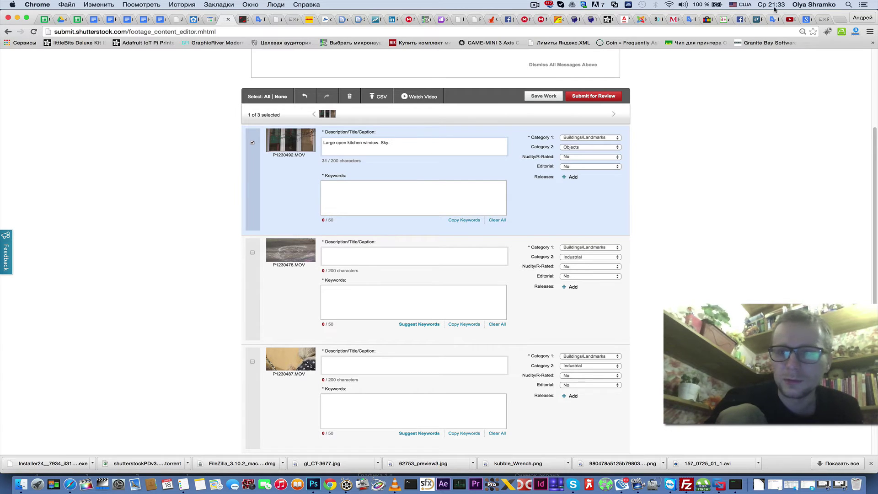
{"action": "left_click", "coordinate": [806, 20]}
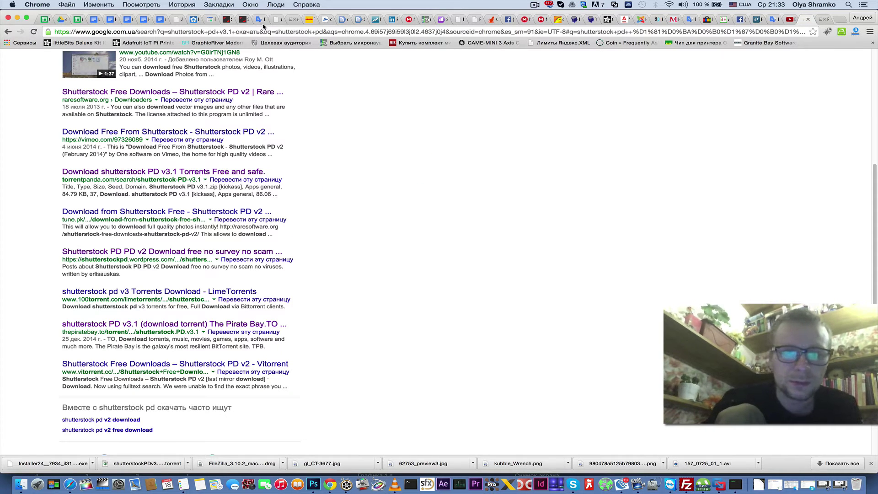
- Translate 'Украина, Киев 15 февраля 2015 . Открытие большого она на кухне.' and copy the English result
{"action": "left_click", "coordinate": [260, 20]}
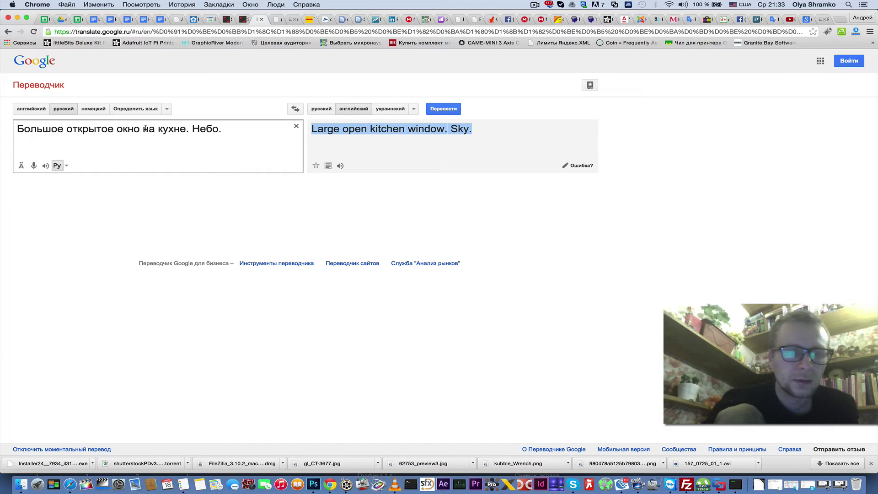
{"action": "left_click", "coordinate": [18, 129]}
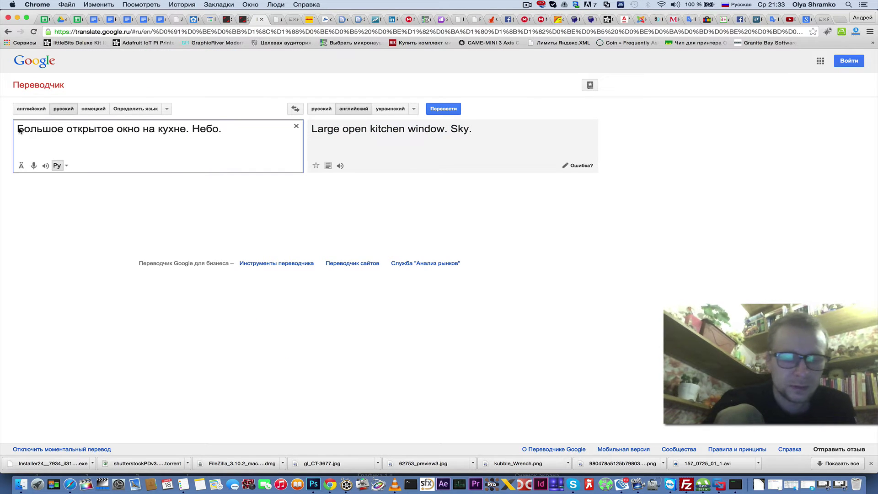
{"action": "type", "text": "Украина"}
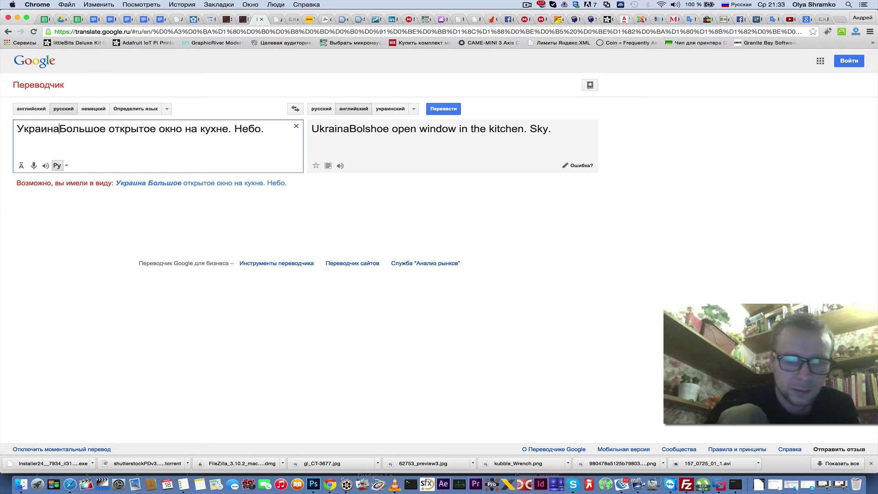
{"action": "type", "text": ", Кие"}
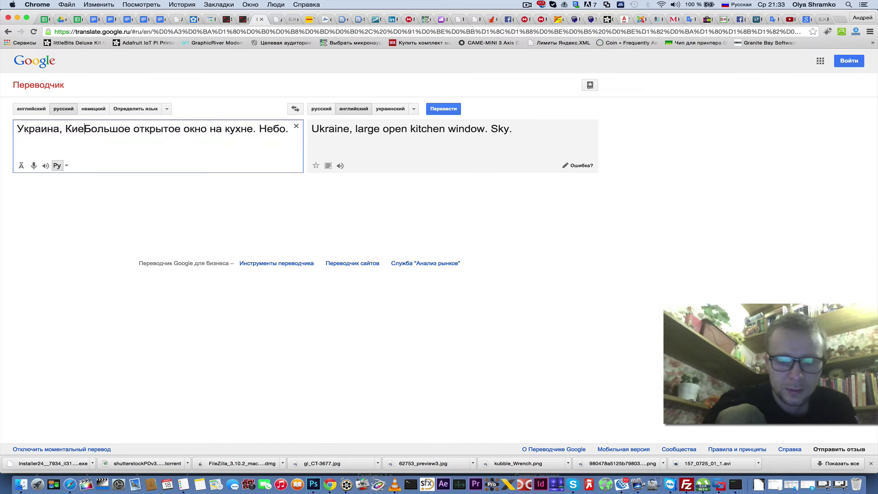
{"action": "type", "text": "в "}
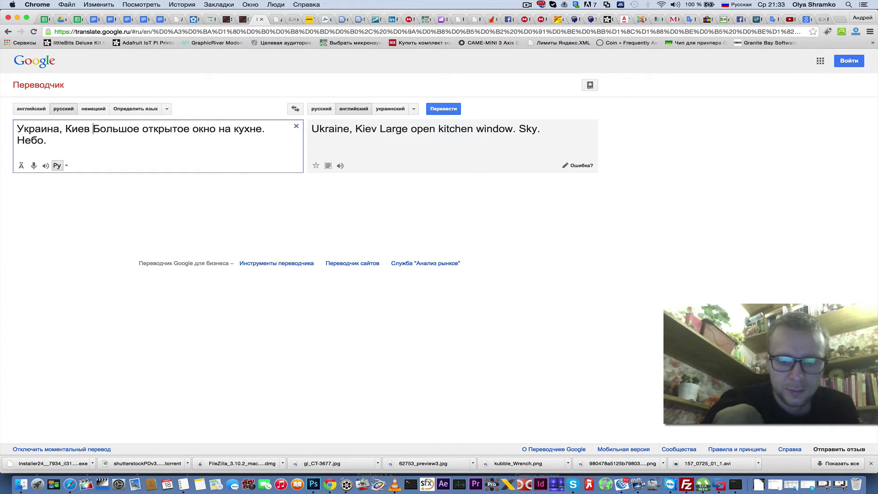
{"action": "type", "text": "15 ф"}
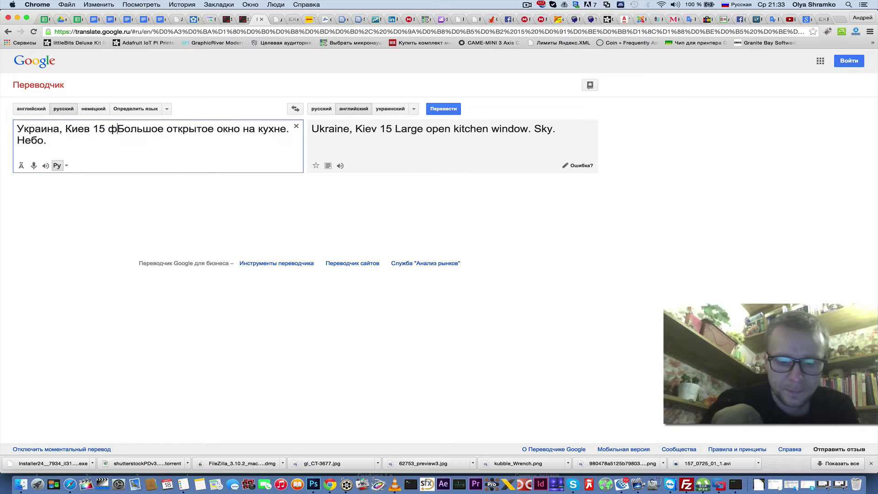
{"action": "type", "text": "е"}
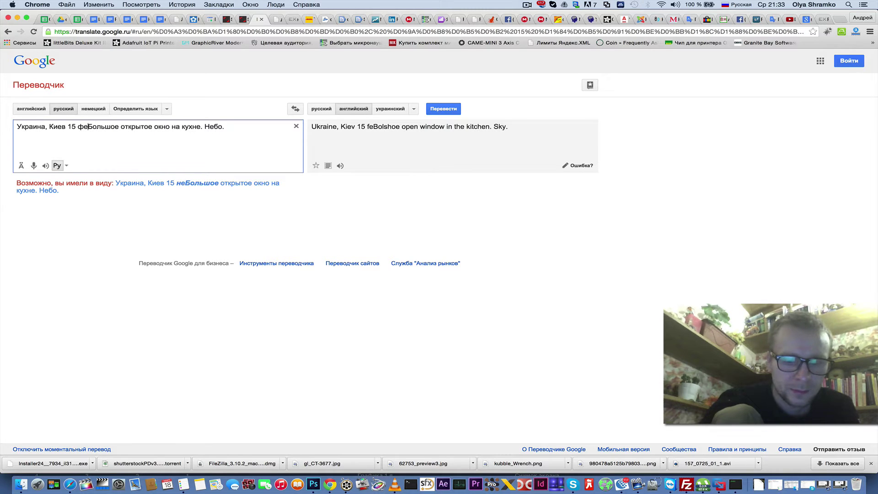
{"action": "type", "text": "враля "}
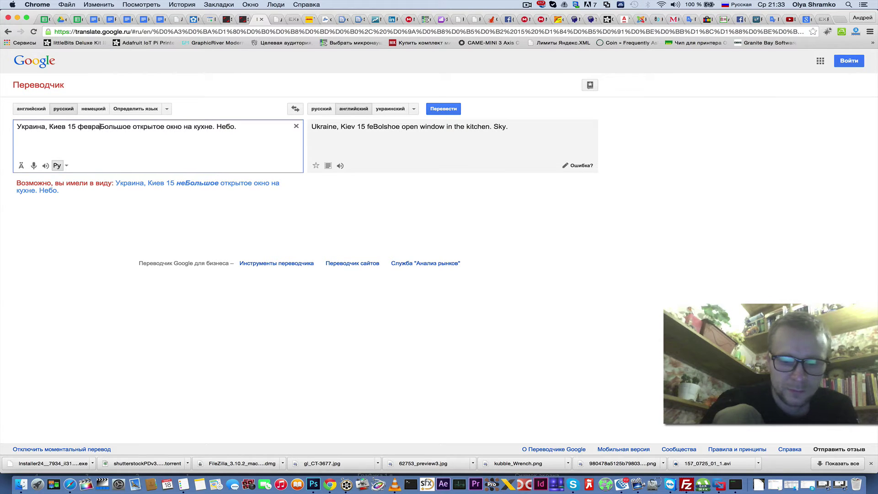
{"action": "type", "text": "2015"}
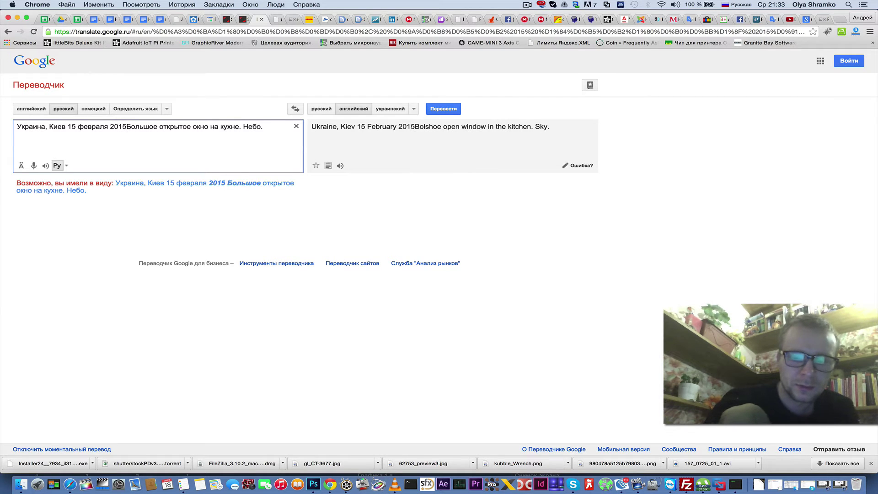
{"action": "type", "text": " . "}
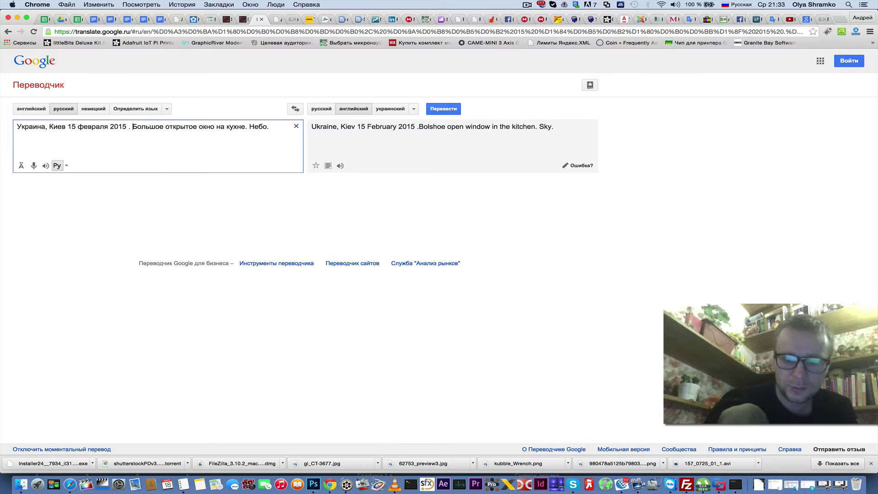
{"action": "type", "text": "Открытие"}
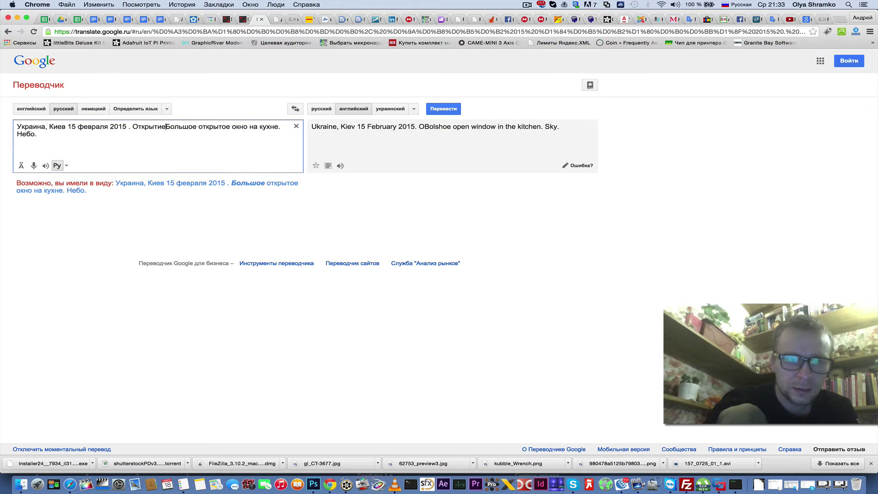
{"action": "type", "text": " больш"}
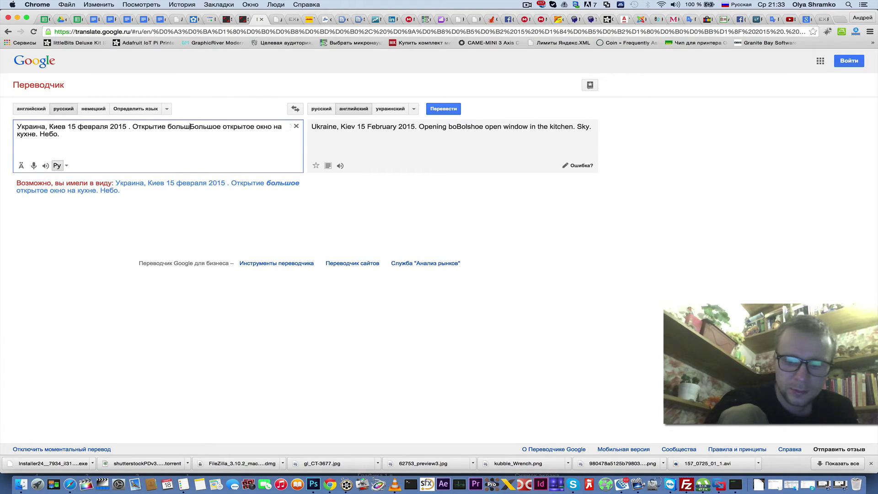
{"action": "type", "text": "ого он"}
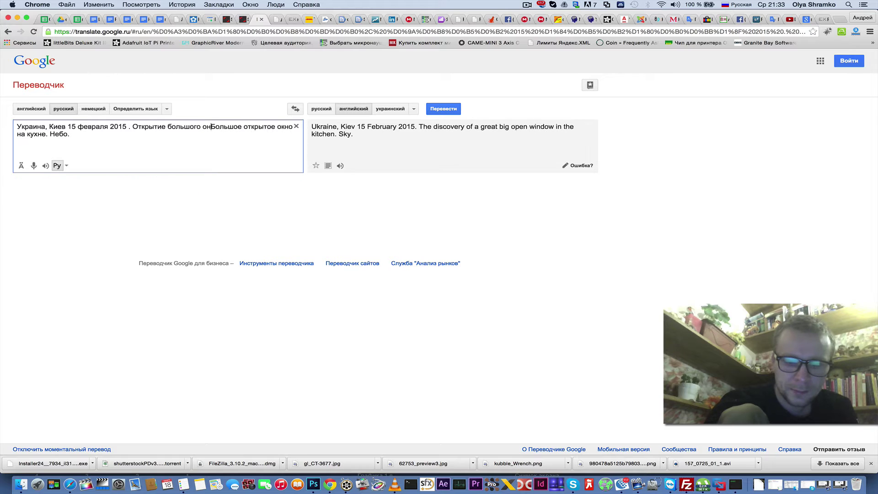
{"action": "type", "text": "а "}
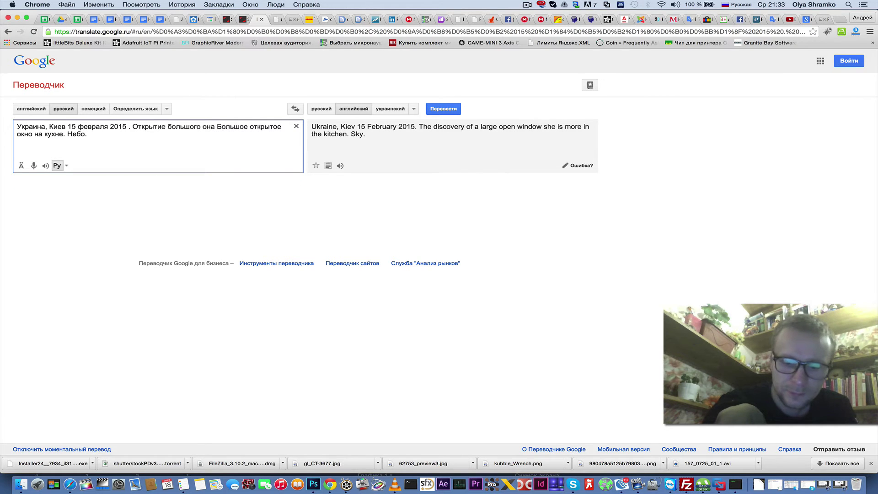
{"action": "type", "text": "на кухне"}
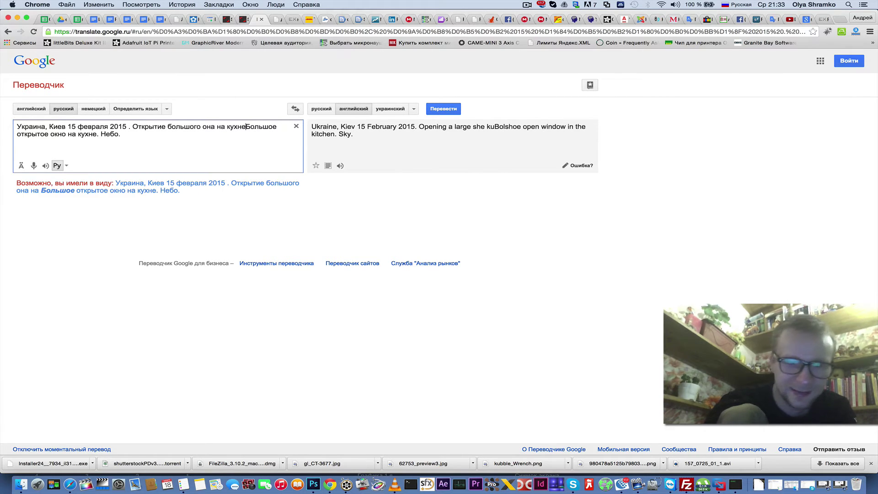
{"action": "type", "text": "."}
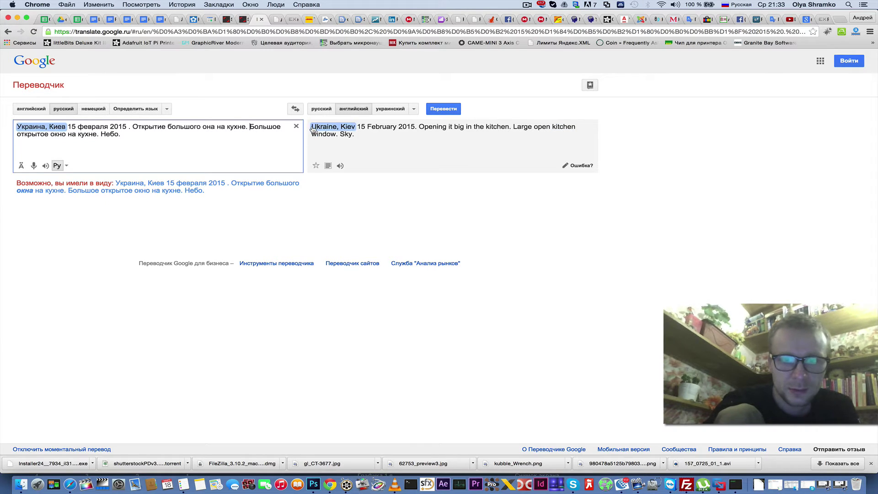
{"action": "left_click_drag", "start_coordinate": [357, 136], "coordinate": [312, 127]}
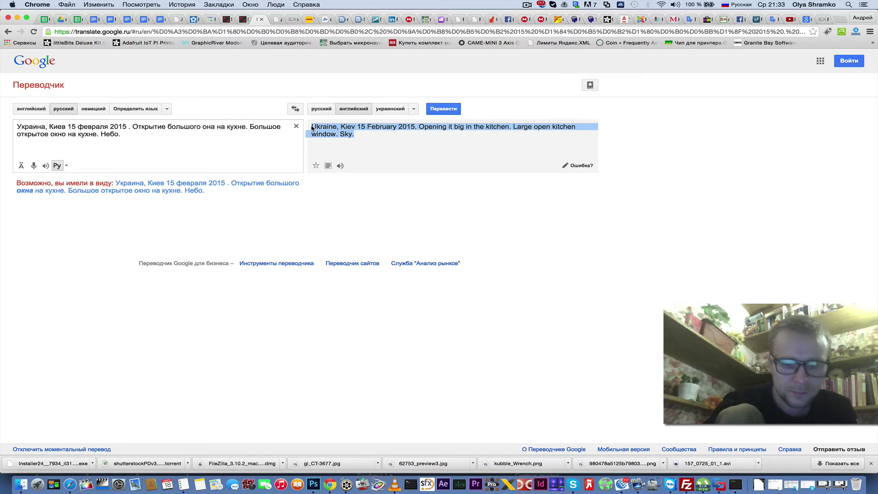
{"action": "key", "text": "super+c"}
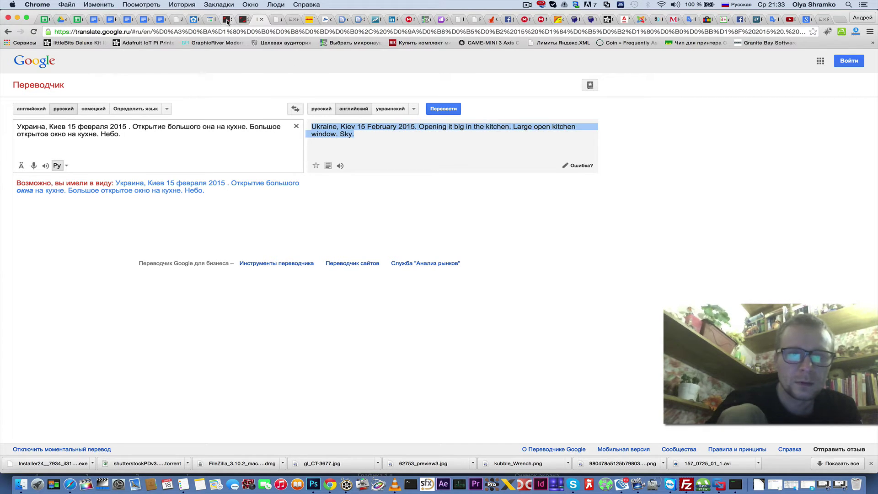
{"action": "left_click", "coordinate": [227, 21]}
{"action": "left_click_drag", "start_coordinate": [411, 143], "coordinate": [306, 143]}
- Replace the first clip's caption with the copied Kiev kitchen-window translation
{"action": "key", "text": "super+v"}
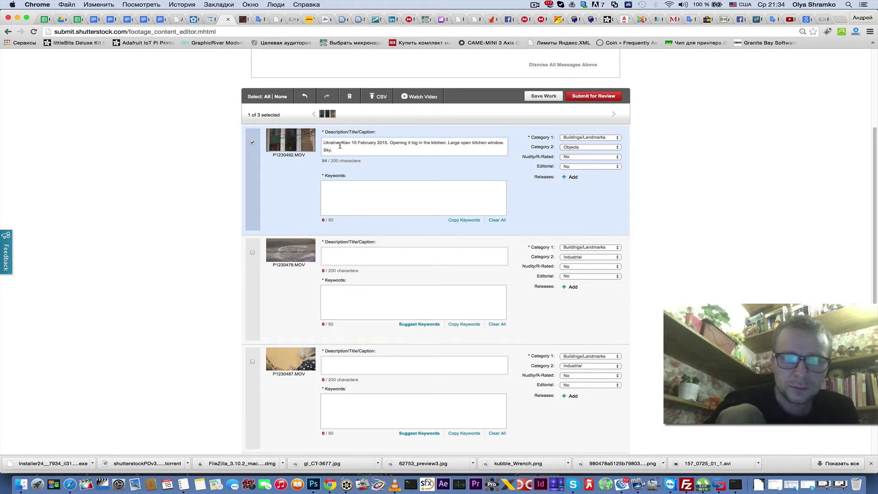
{"action": "right_click", "coordinate": [340, 145]}
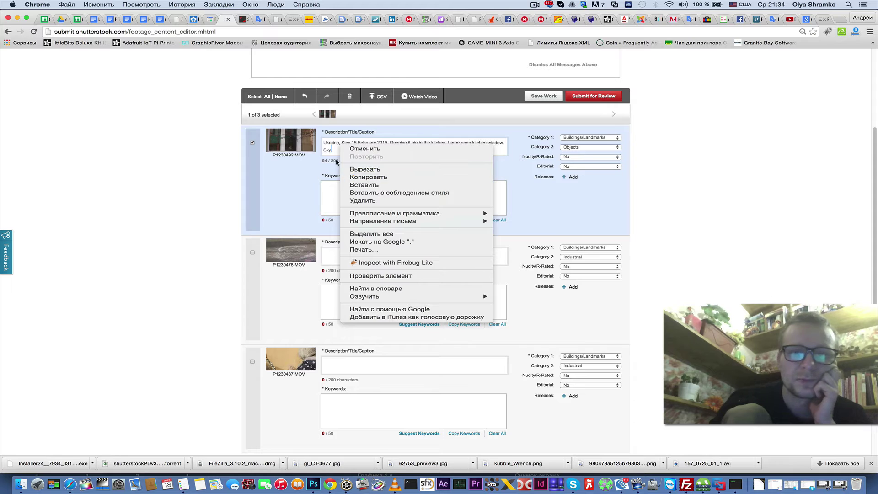
{"action": "left_click", "coordinate": [340, 149]}
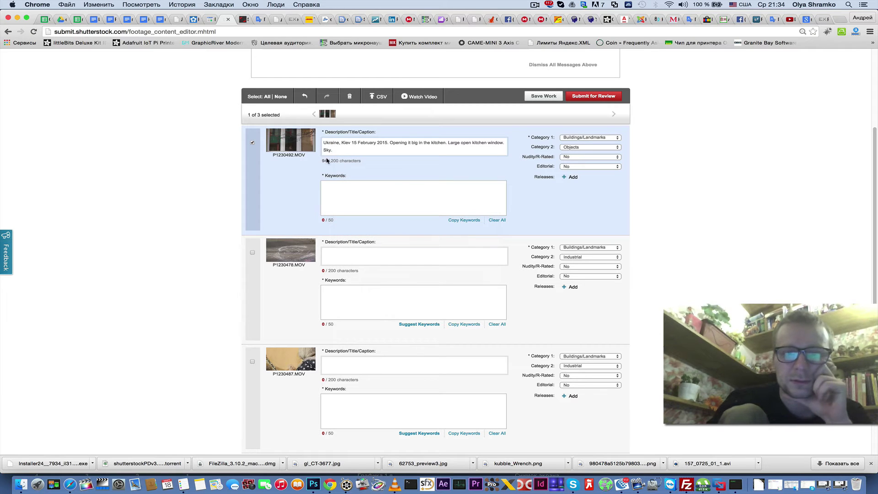
{"action": "left_click", "coordinate": [340, 187]}
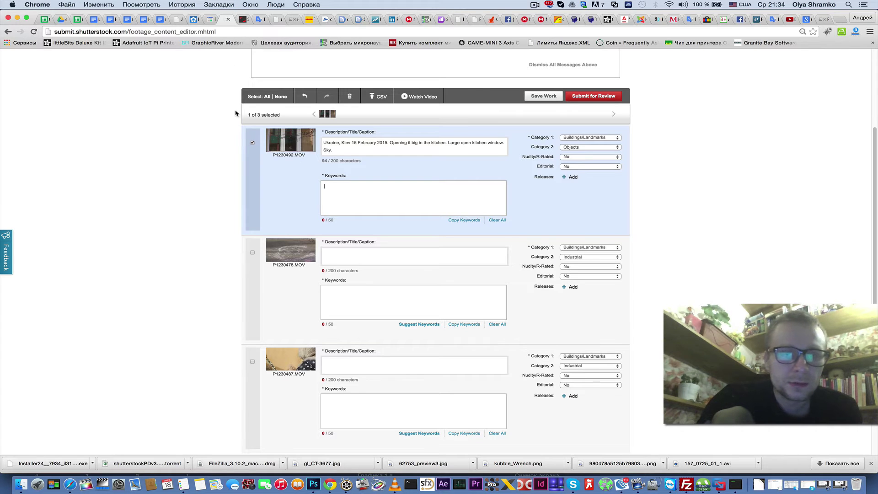
- Open Portfolio's Keyword Suggestions page in a new tab
{"action": "scroll", "coordinate": [168, 114], "scroll_direction": "up", "scroll_amount": 3}
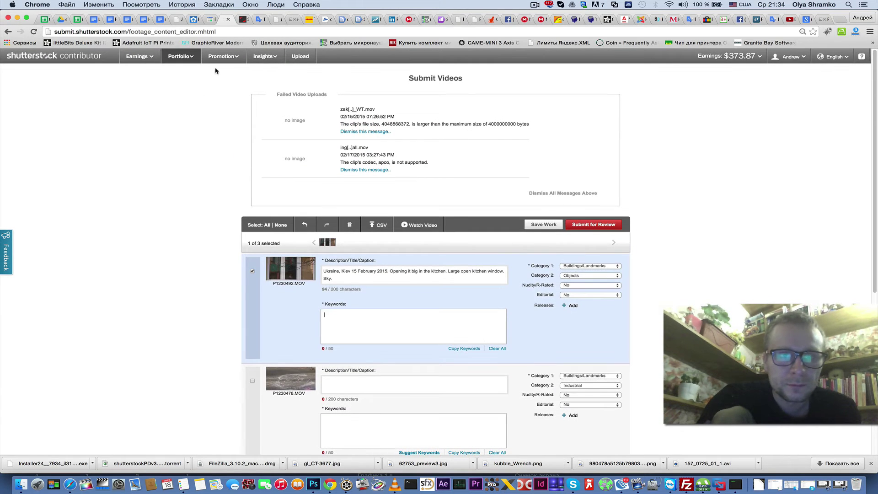
{"action": "mouse_move", "coordinate": [181, 60]}
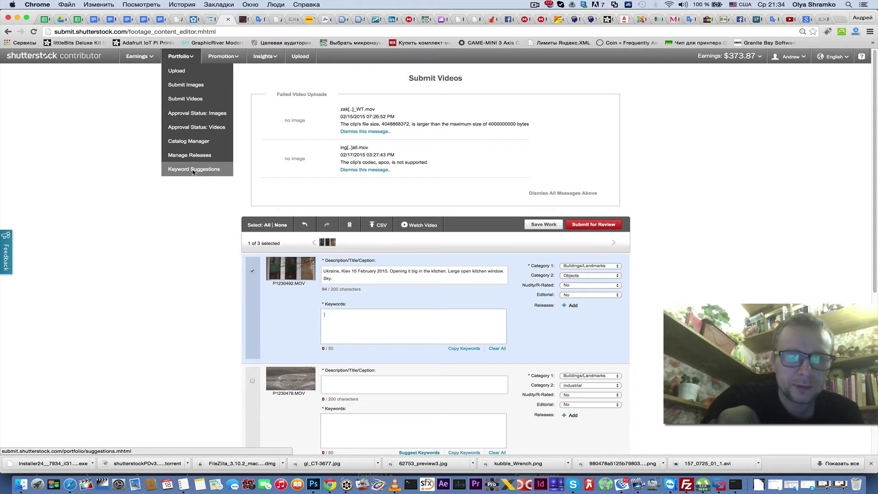
{"action": "right_click", "coordinate": [193, 172]}
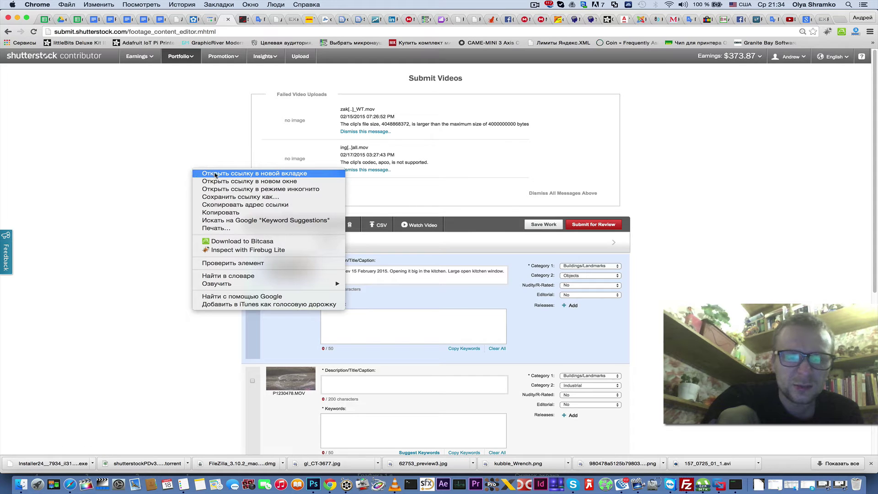
{"action": "left_click", "coordinate": [236, 174]}
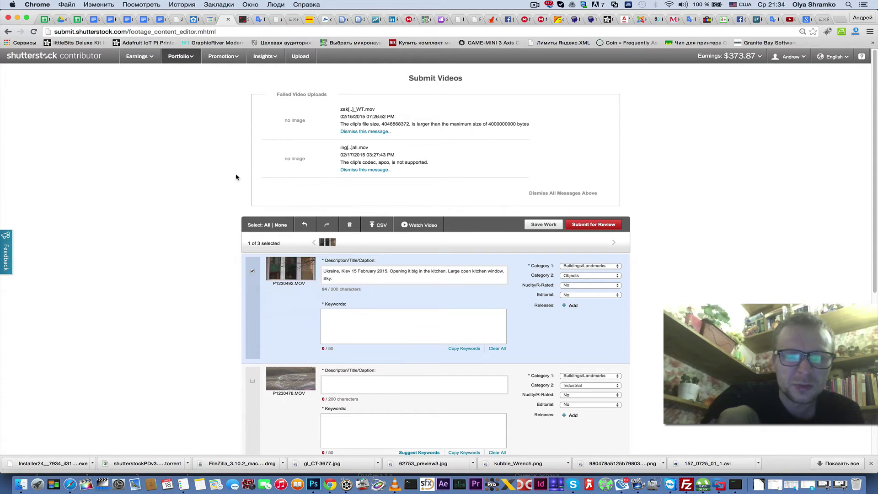
{"action": "left_click", "coordinate": [237, 24]}
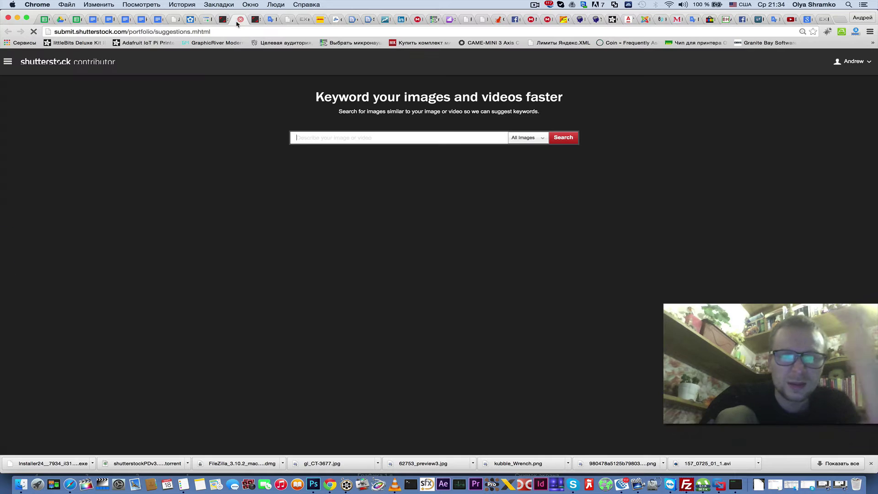
- Select and deselect the keyword page's URL, focus its search box, then go to the Google results
{"action": "left_click", "coordinate": [127, 31]}
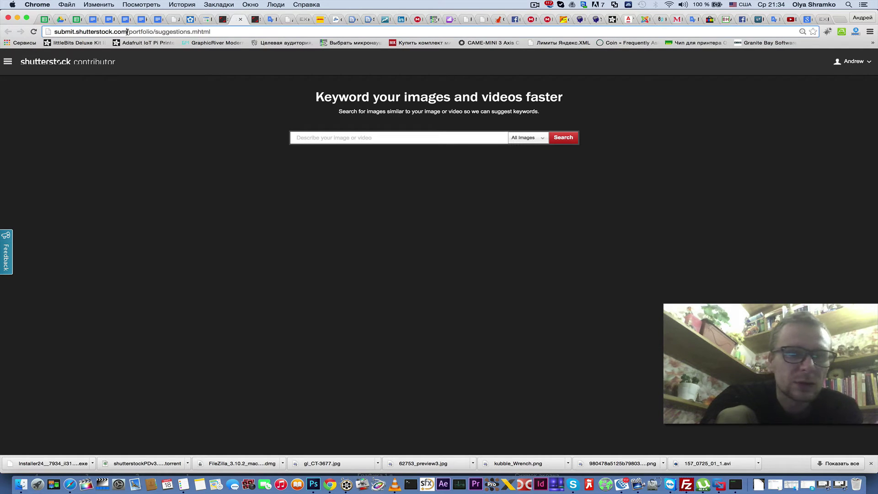
{"action": "key", "text": "super+a"}
{"action": "left_click", "coordinate": [57, 31]}
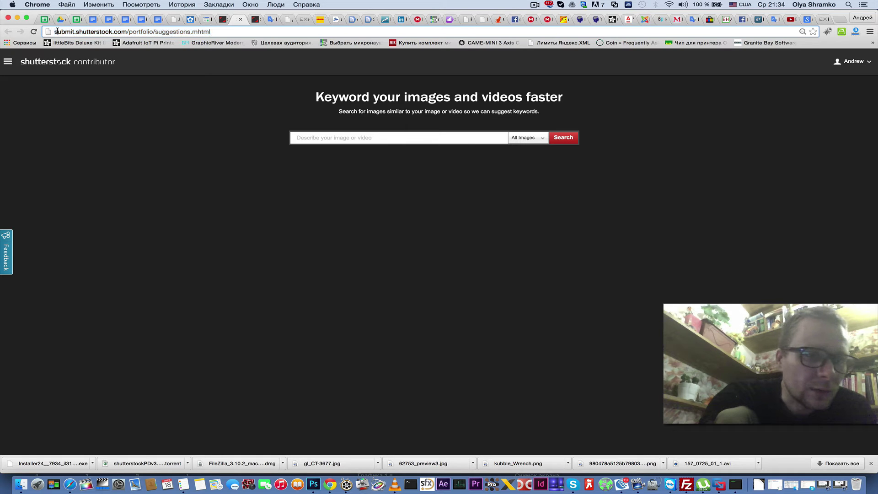
{"action": "left_click_drag", "start_coordinate": [55, 31], "coordinate": [212, 30]}
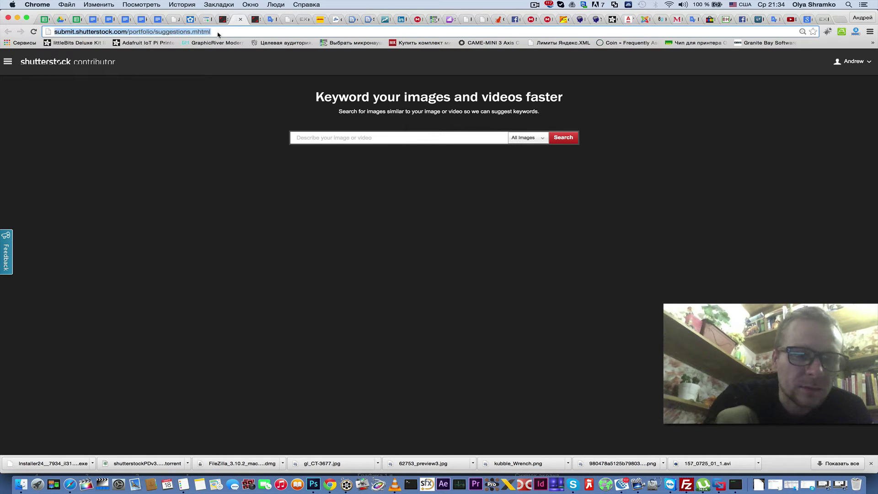
{"action": "left_click", "coordinate": [218, 35]}
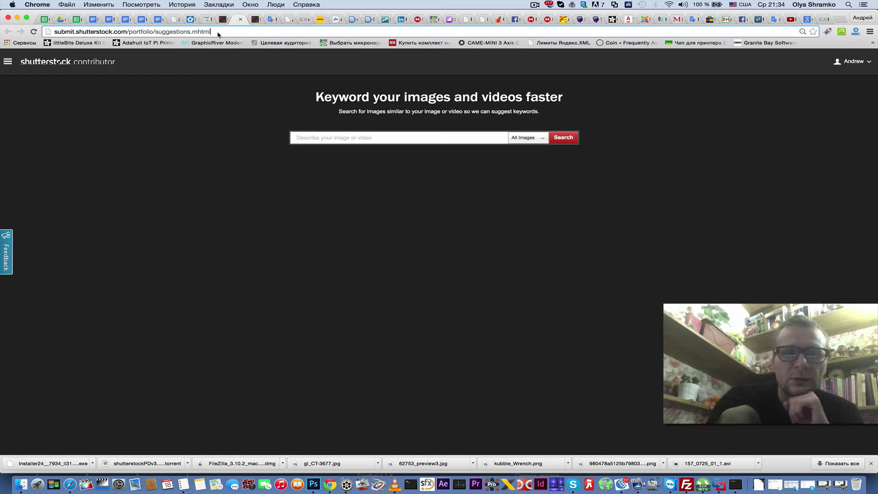
{"action": "left_click_drag", "start_coordinate": [218, 33], "coordinate": [50, 32]}
{"action": "left_click", "coordinate": [225, 38]}
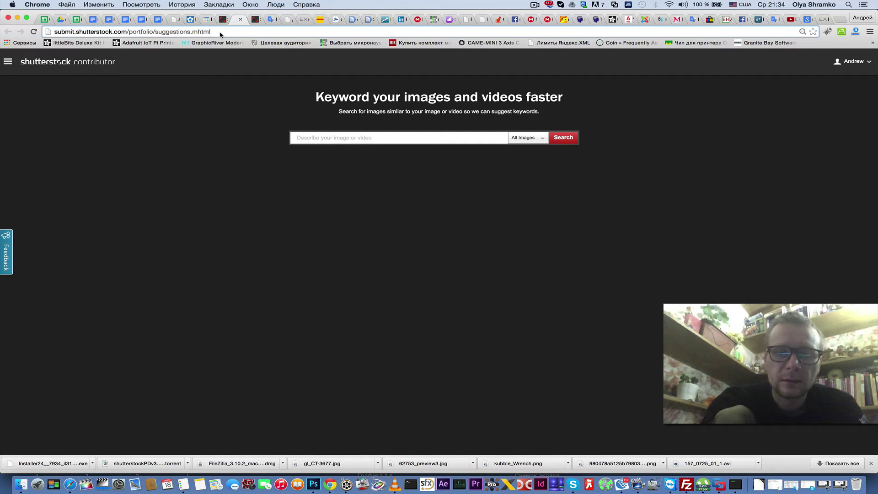
{"action": "left_click", "coordinate": [306, 134]}
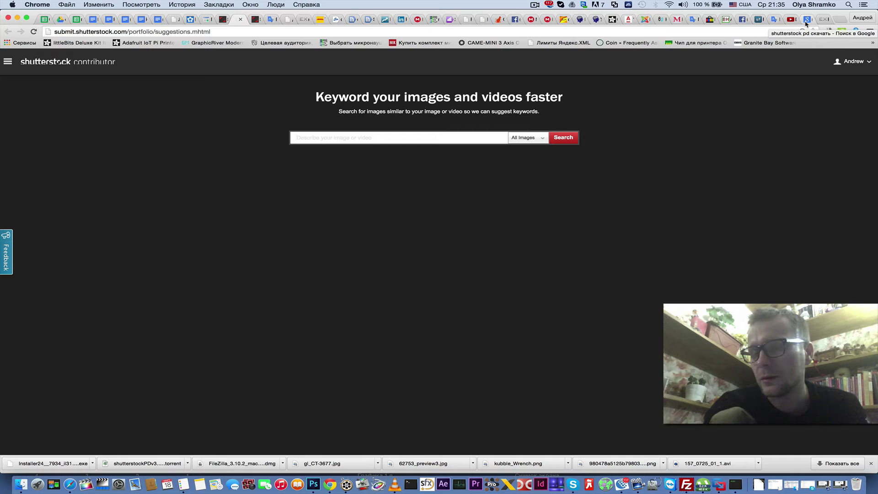
{"action": "left_click", "coordinate": [806, 22]}
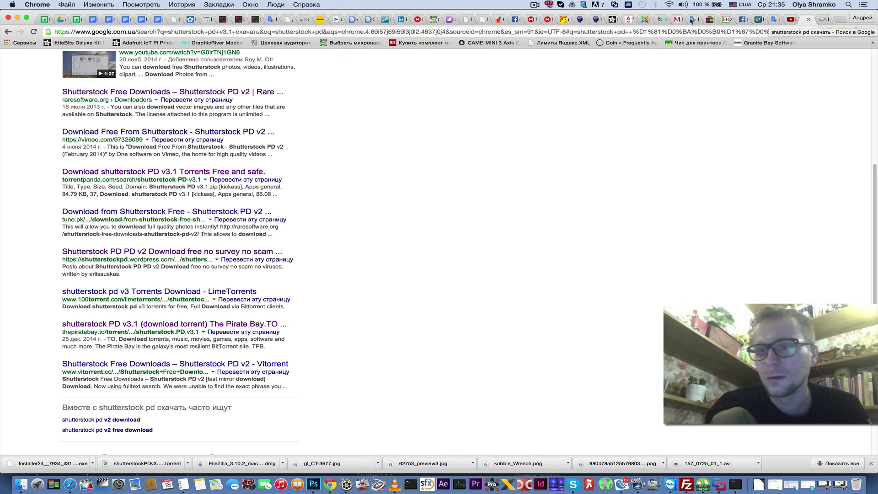
- Add 'Окно' to the Russian text and copy its English translation 'window'
{"action": "left_click", "coordinate": [273, 19]}
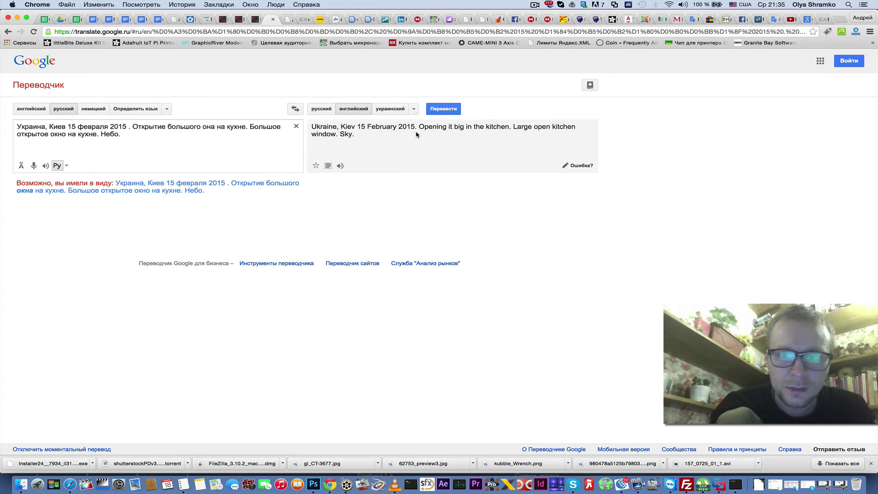
{"action": "left_click", "coordinate": [126, 135]}
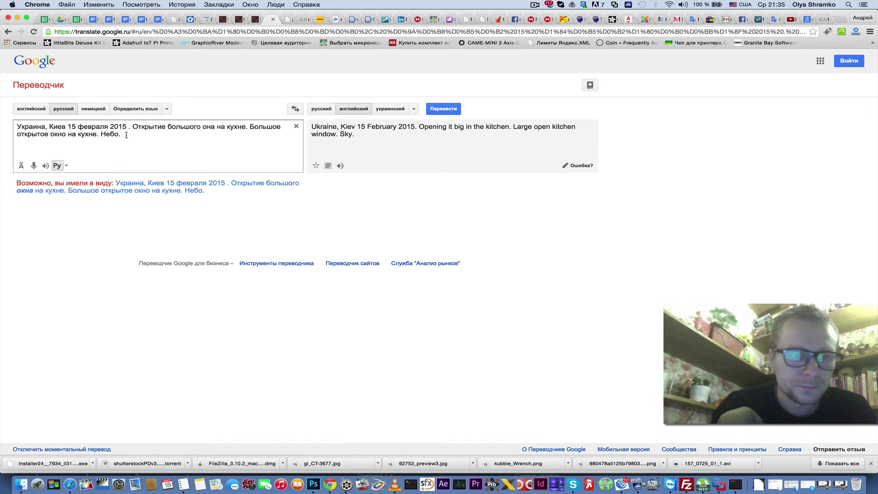
{"action": "key", "text": "ctrl+space"}
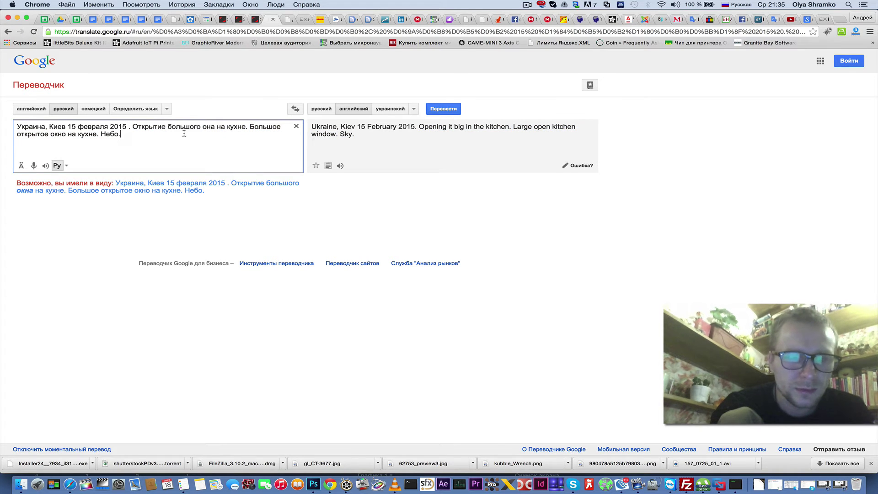
{"action": "type", "text": "но"}
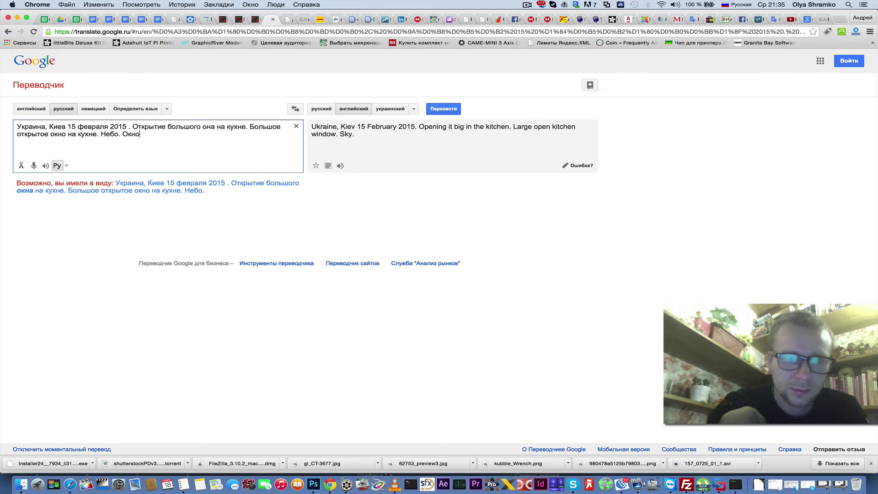
{"action": "left_click_drag", "start_coordinate": [382, 135], "coordinate": [357, 134]}
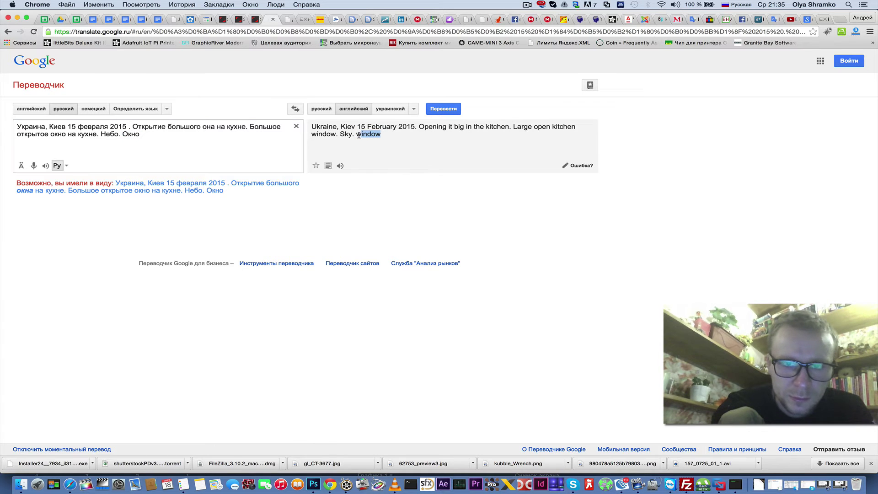
{"action": "right_click", "coordinate": [367, 138]}
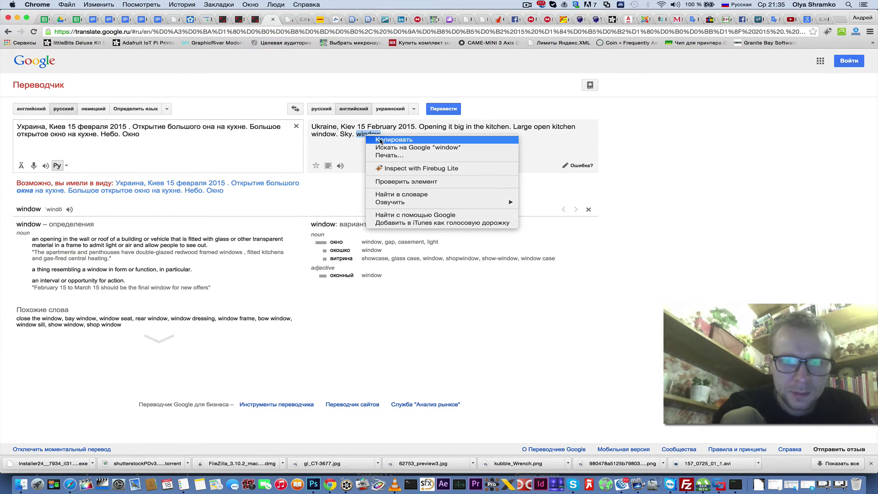
{"action": "left_click", "coordinate": [380, 142]}
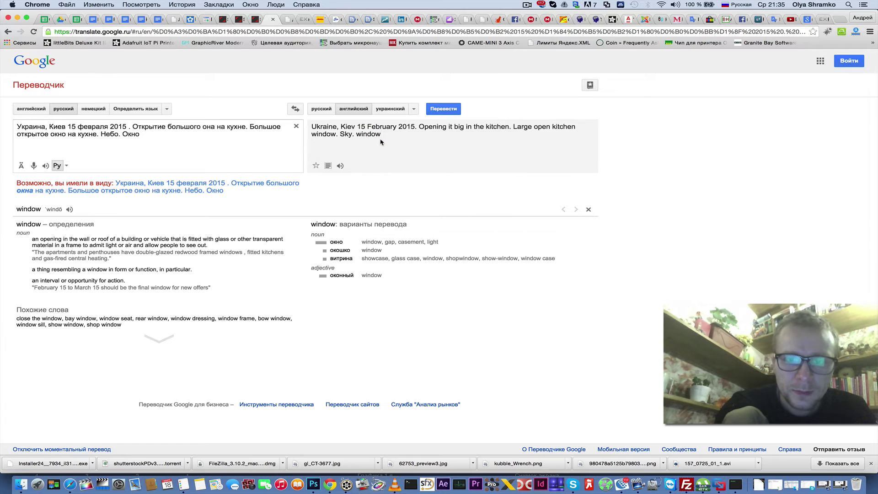
{"action": "left_click", "coordinate": [237, 21]}
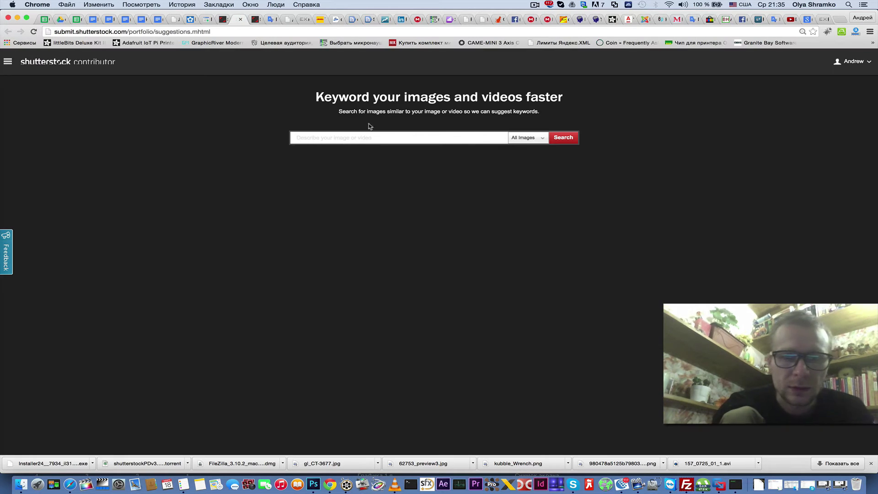
- Search the keyword suggestion tool for 'window'
{"action": "right_click", "coordinate": [306, 140]}
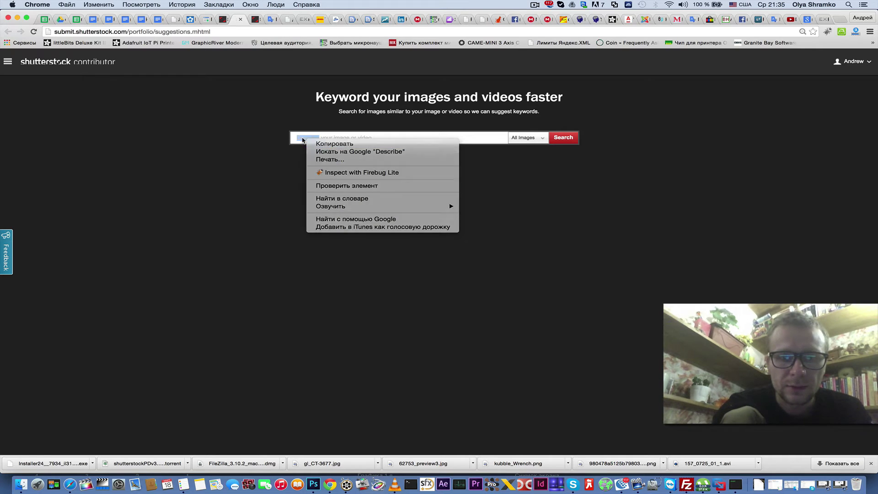
{"action": "left_click", "coordinate": [301, 138]}
{"action": "left_click", "coordinate": [301, 138]}
{"action": "right_click", "coordinate": [301, 137]}
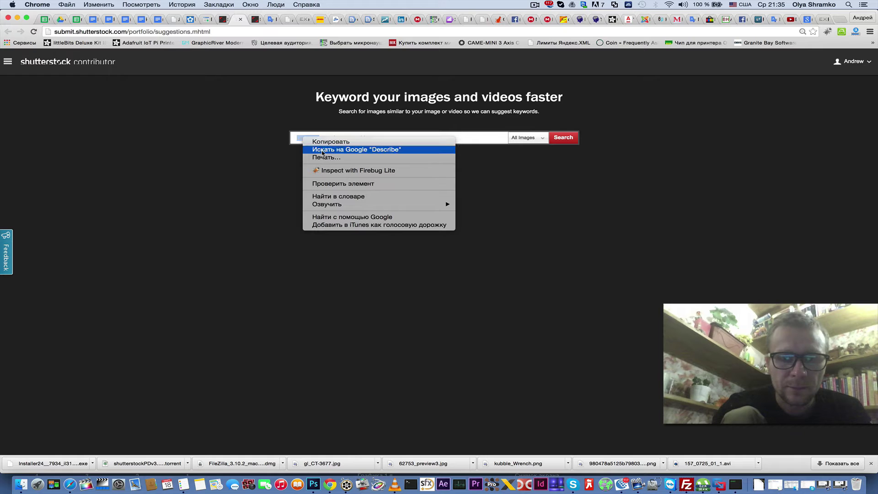
{"action": "left_click", "coordinate": [298, 139]}
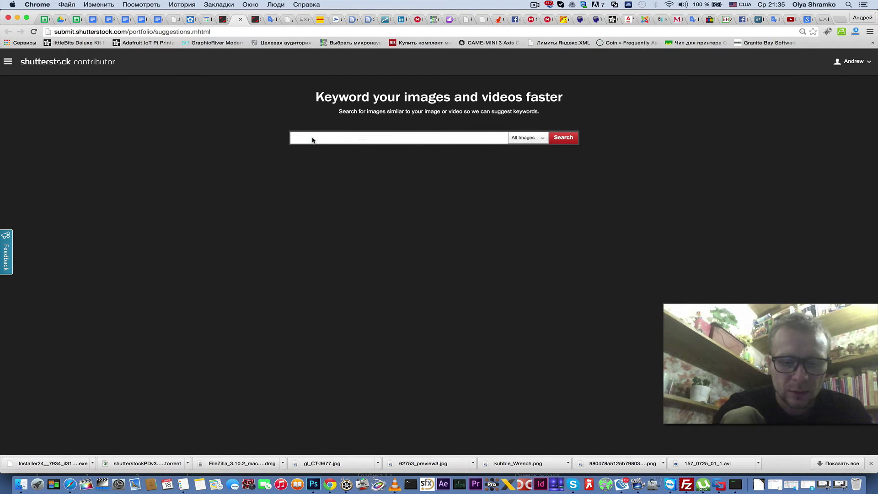
{"action": "type", "text": "window"}
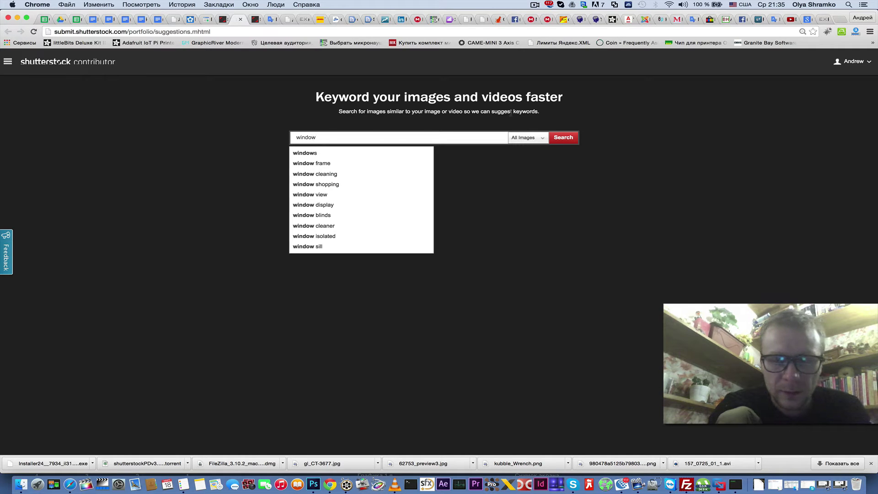
{"action": "left_click", "coordinate": [570, 140]}
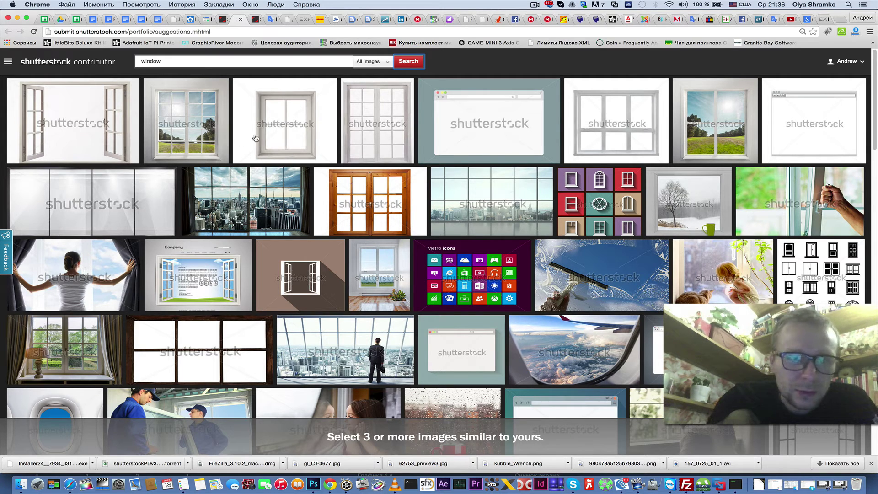
- Mark four similar photos: a window, white frame, sunny window and hand opening a window
{"action": "left_click", "coordinate": [217, 141]}
{"action": "left_click", "coordinate": [289, 149]}
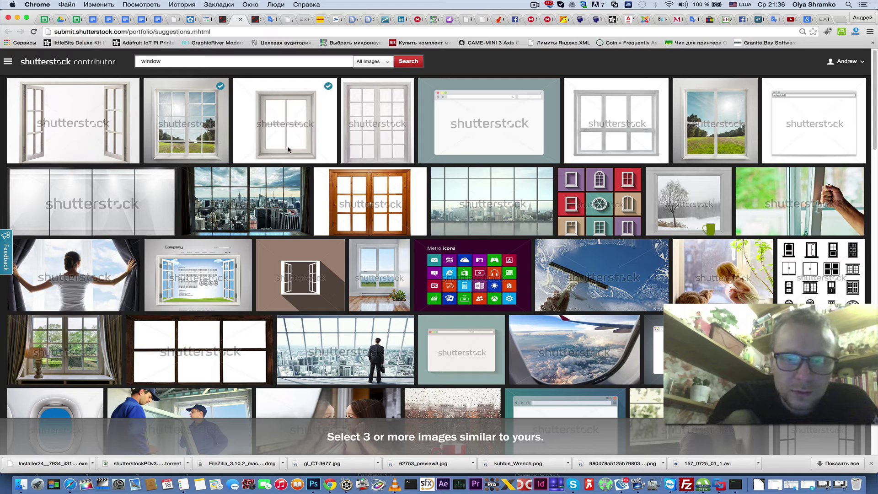
{"action": "left_click", "coordinate": [713, 135]}
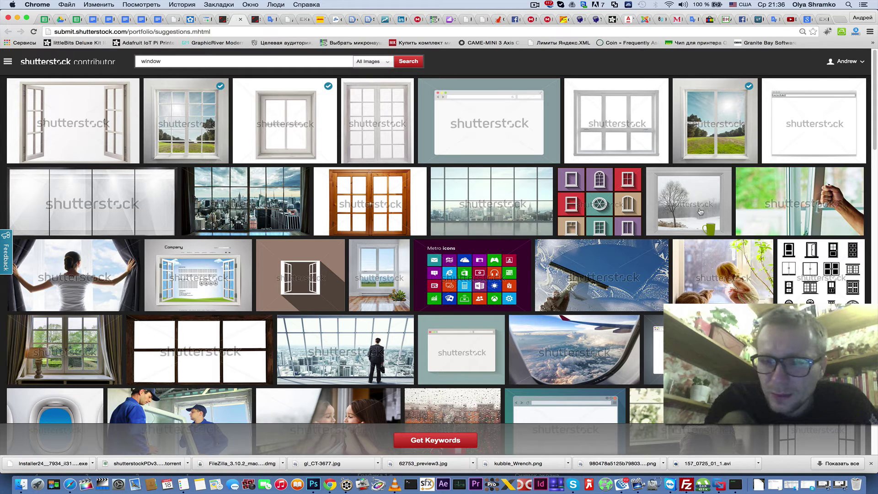
{"action": "left_click", "coordinate": [776, 219]}
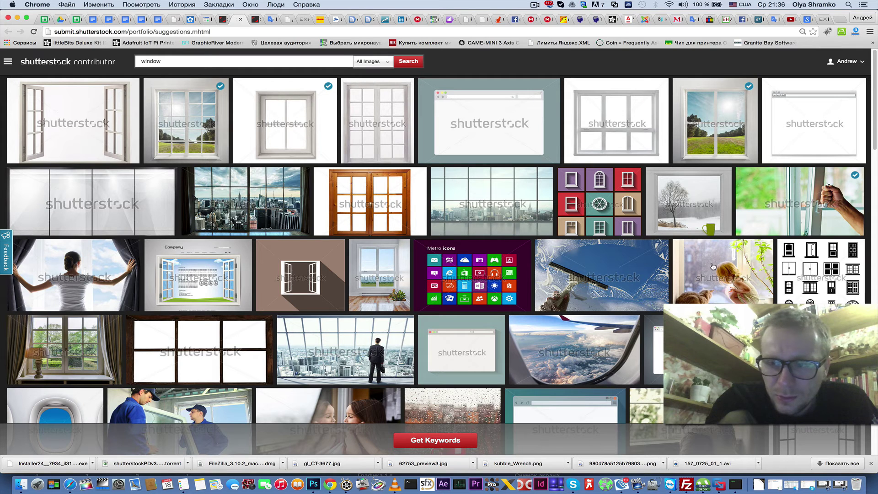
{"action": "scroll", "coordinate": [712, 267], "scroll_direction": "down", "scroll_amount": 3}
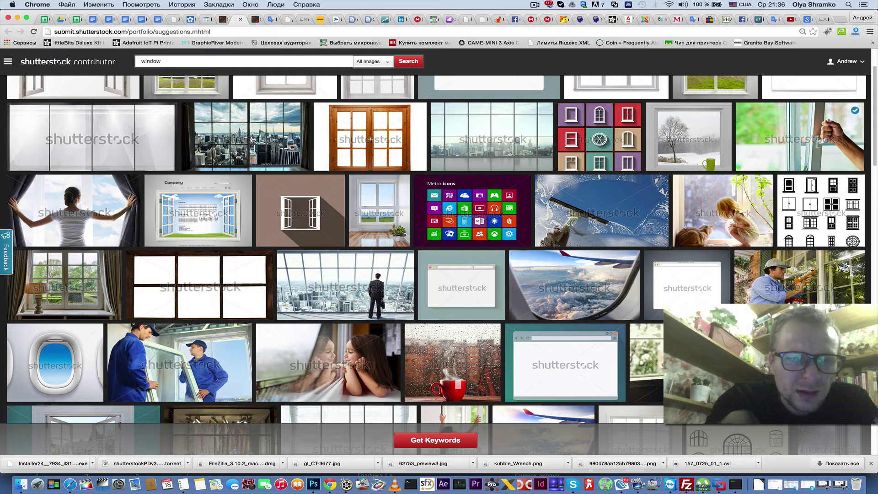
{"action": "scroll", "coordinate": [174, 254], "scroll_direction": "down", "scroll_amount": 4}
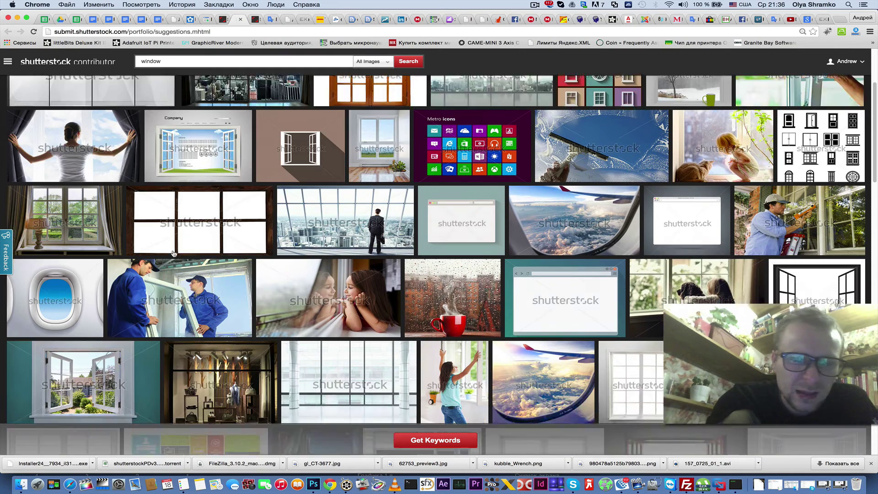
{"action": "scroll", "coordinate": [174, 254], "scroll_direction": "down", "scroll_amount": 5}
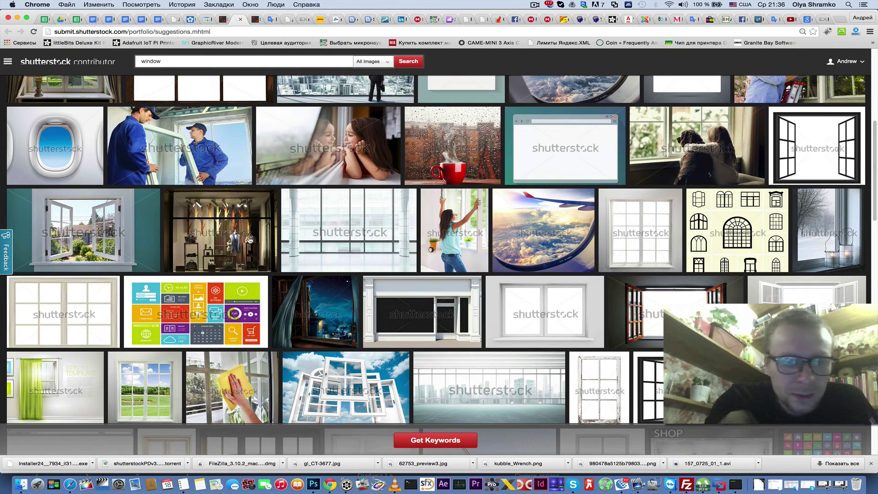
- Mark teal, plain white, open double and arched window images, then generate keywords
{"action": "left_click", "coordinate": [110, 236]}
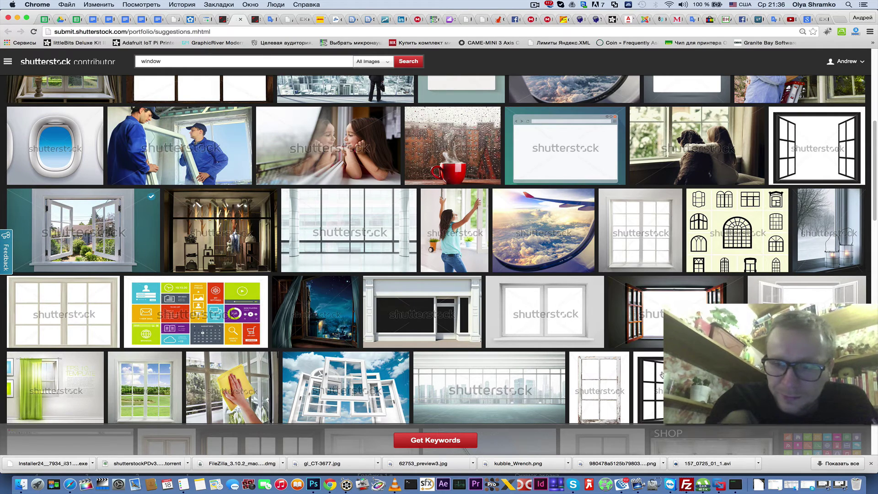
{"action": "scroll", "coordinate": [658, 373], "scroll_direction": "down", "scroll_amount": 3}
{"action": "scroll", "coordinate": [661, 374], "scroll_direction": "down", "scroll_amount": 15}
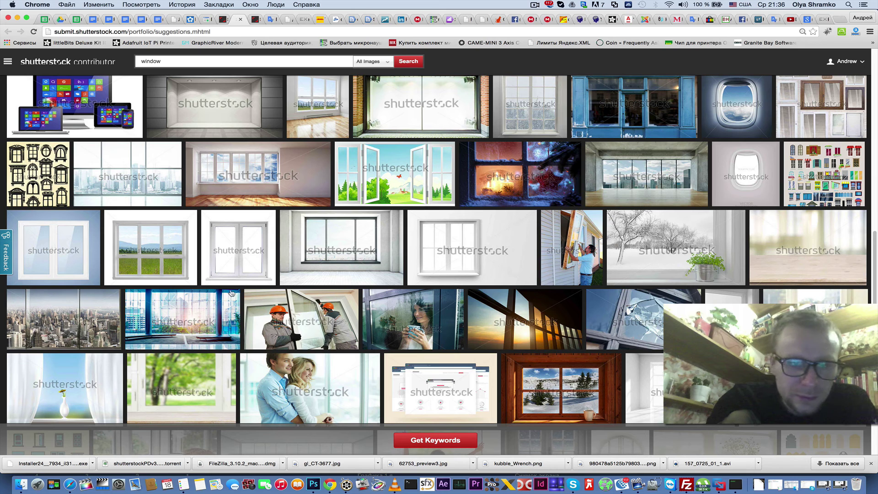
{"action": "left_click", "coordinate": [36, 262]}
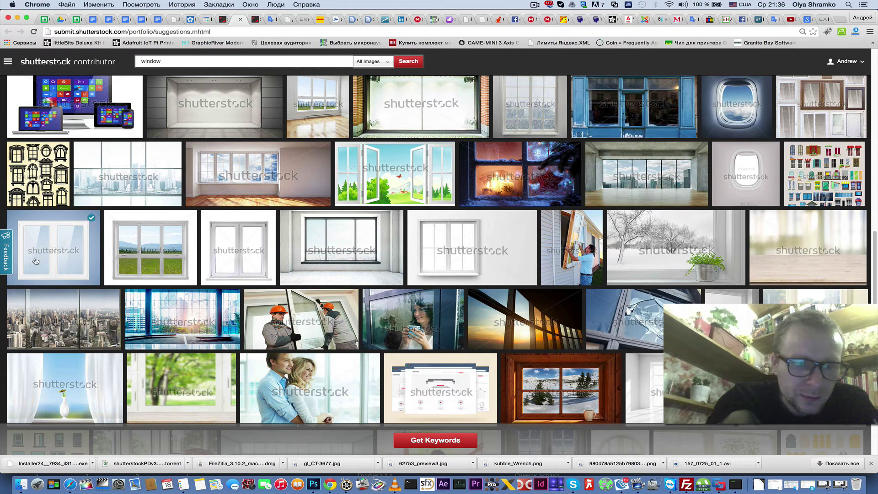
{"action": "left_click", "coordinate": [243, 259]}
{"action": "left_click", "coordinate": [73, 240]}
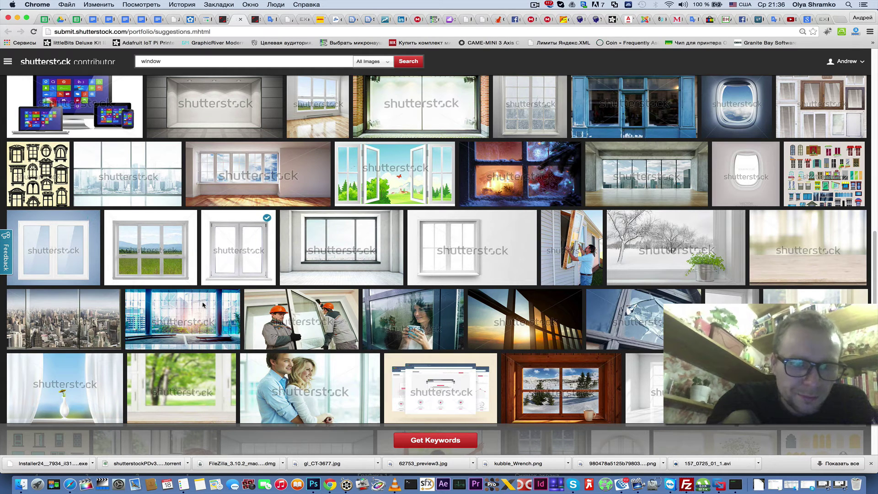
{"action": "scroll", "coordinate": [562, 294], "scroll_direction": "down", "scroll_amount": 3}
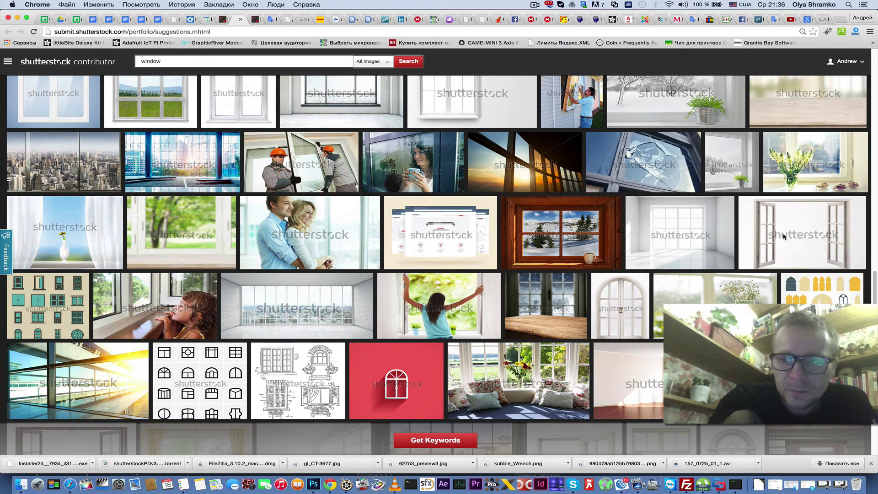
{"action": "left_click", "coordinate": [783, 235]}
{"action": "left_click", "coordinate": [628, 325]}
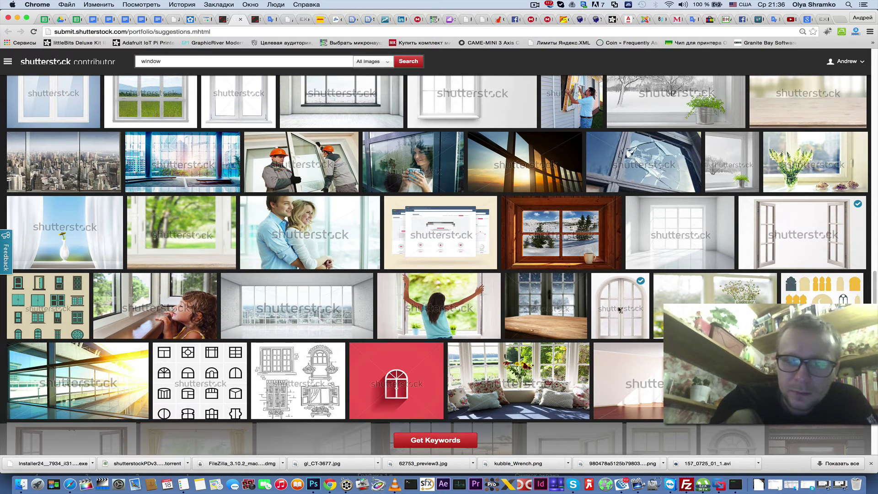
{"action": "scroll", "coordinate": [411, 327], "scroll_direction": "down", "scroll_amount": 10}
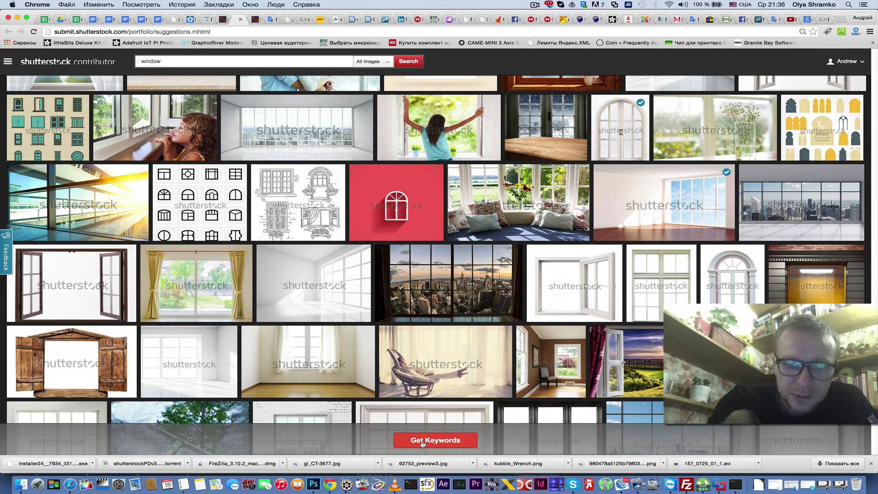
{"action": "left_click", "coordinate": [442, 444]}
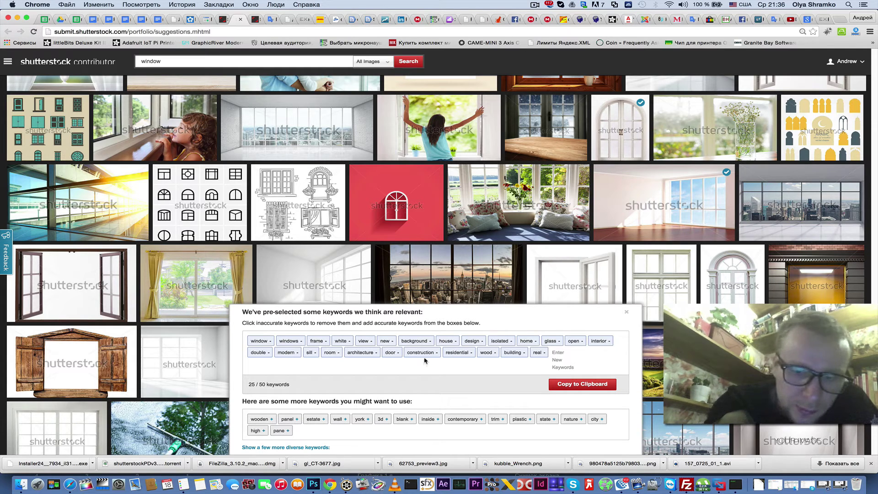
- Drop 'door' from the pre-selected keywords, leaving 24, and copy them to the clipboard
{"action": "left_click", "coordinate": [398, 355]}
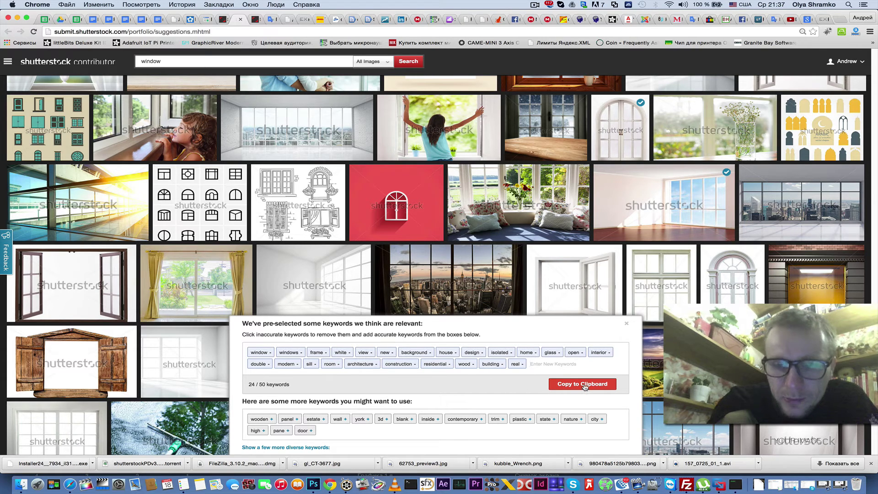
{"action": "left_click", "coordinate": [585, 386]}
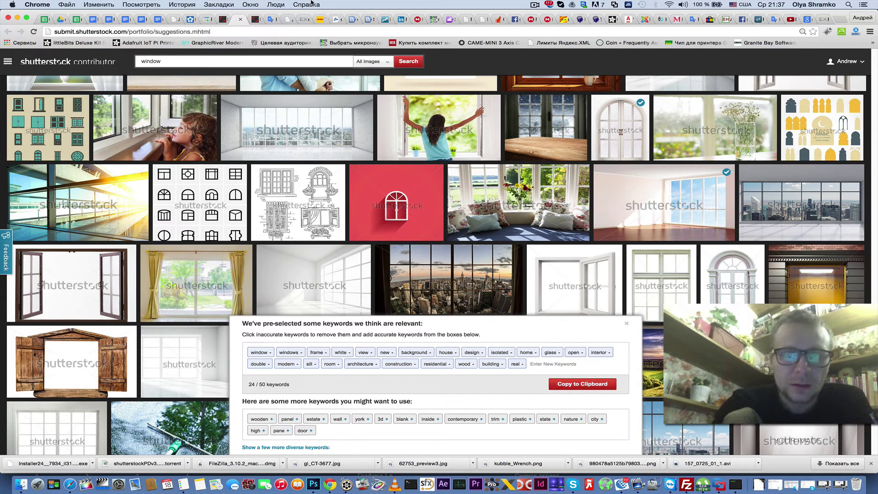
- Paste the 24 copied keywords, window through real, into clip P1230492.MOV's Keywords field
{"action": "left_click", "coordinate": [221, 20]}
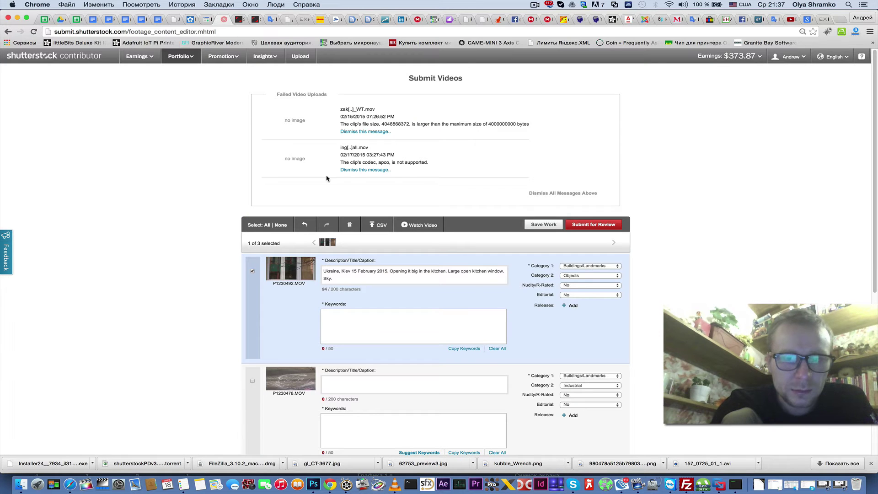
{"action": "right_click", "coordinate": [339, 323]}
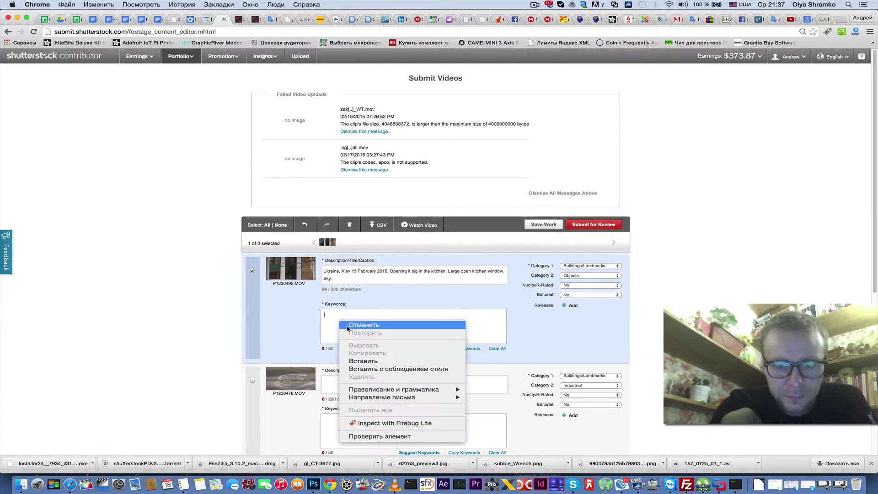
{"action": "left_click", "coordinate": [370, 361]}
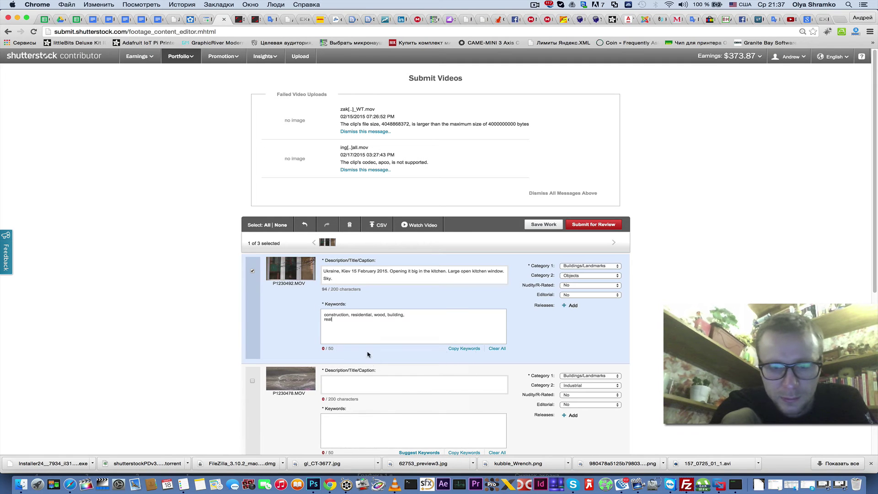
{"action": "key", "text": "Return"}
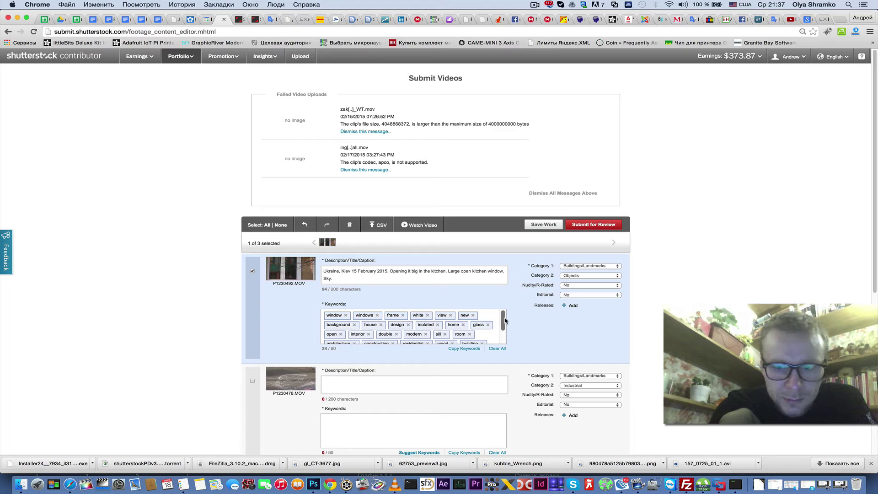
{"action": "left_click_drag", "start_coordinate": [503, 322], "coordinate": [506, 343]}
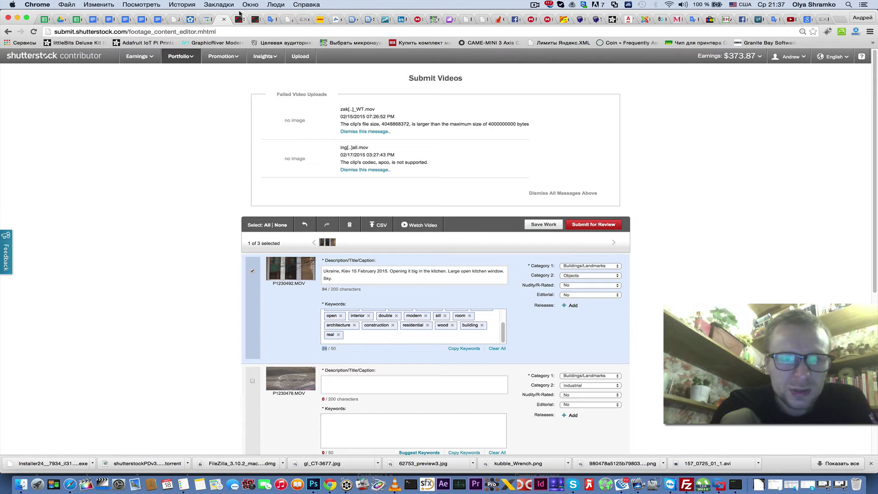
{"action": "left_click", "coordinate": [239, 21]}
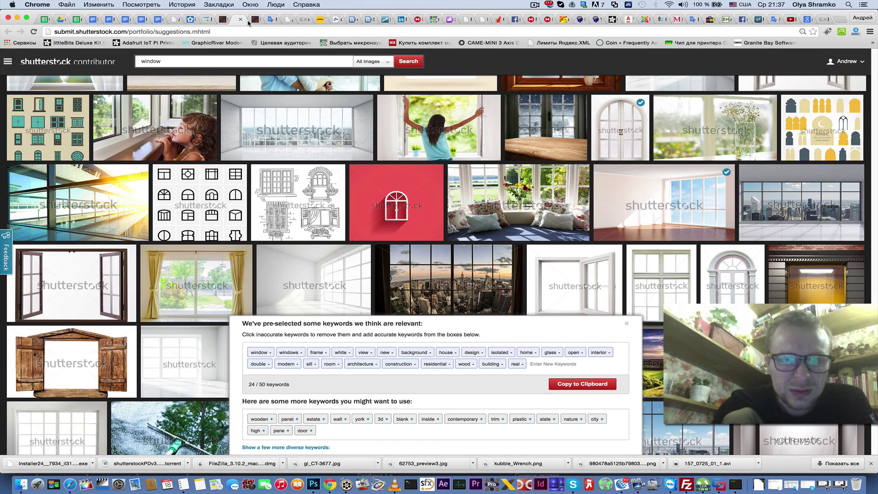
- Close the suggested-keywords panel and select the search word 'window'
{"action": "left_click", "coordinate": [184, 65]}
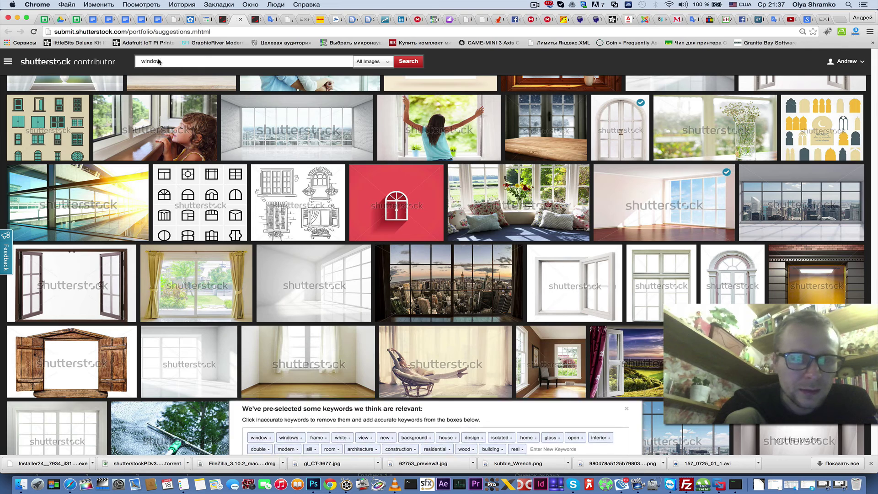
{"action": "double_click", "coordinate": [146, 63]}
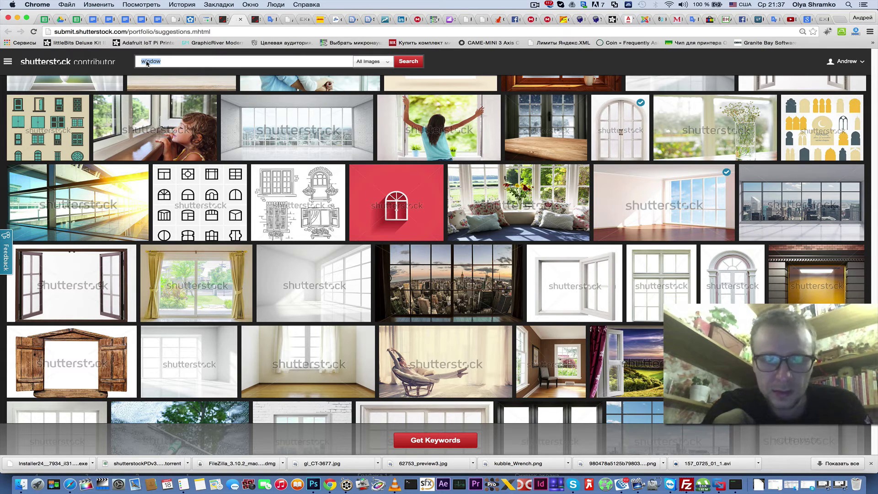
{"action": "left_click", "coordinate": [271, 19]}
- Add the Russian phrase 'Старинный замок' to the Google Translate source text
{"action": "double_click", "coordinate": [130, 135]}
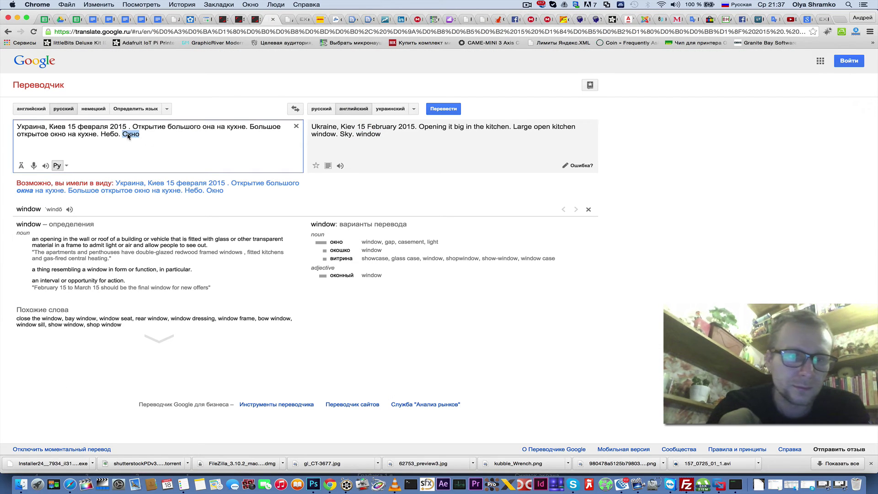
{"action": "type", "text": "З"}
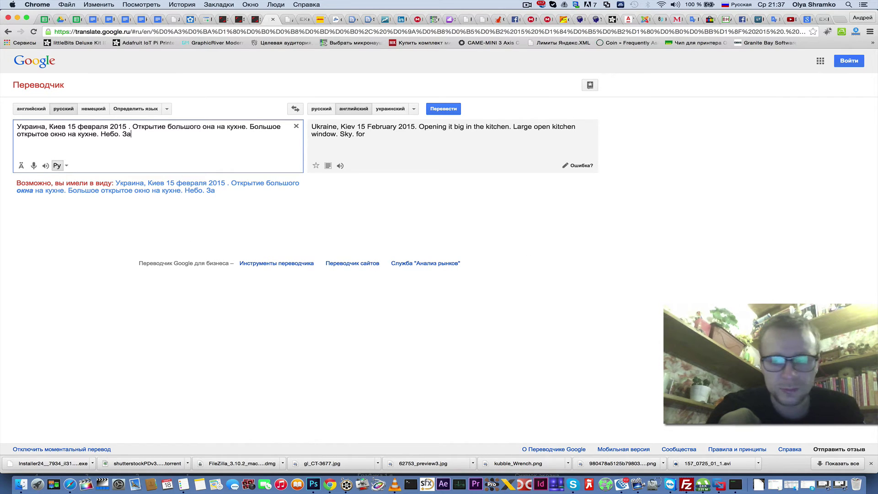
{"action": "key", "text": "BackSpace"}
{"action": "type", "text": "Ста"}
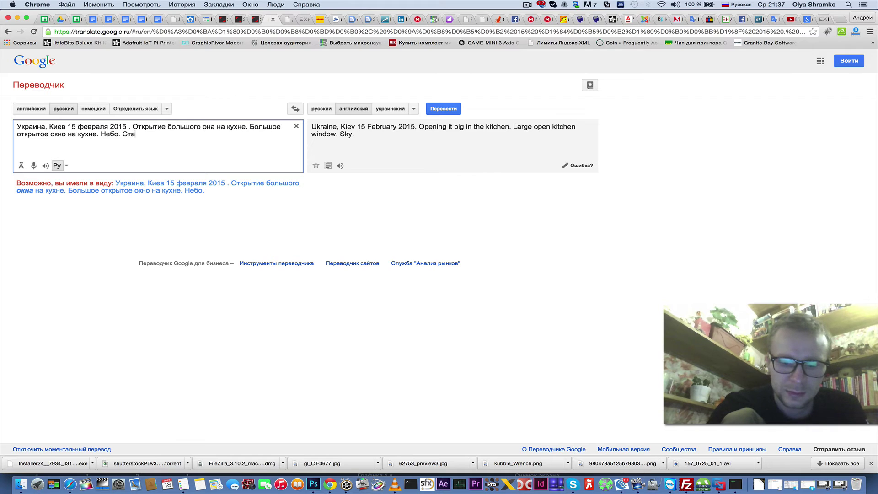
{"action": "type", "text": "ринный з"}
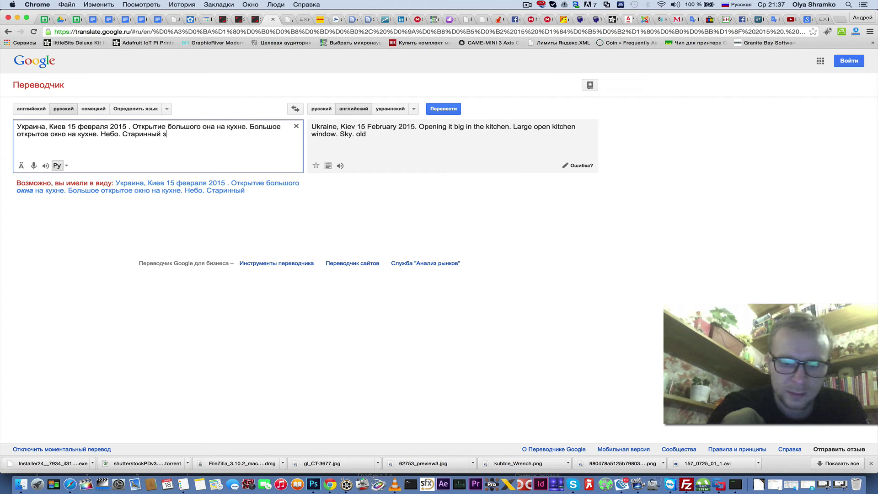
{"action": "type", "text": "амок"}
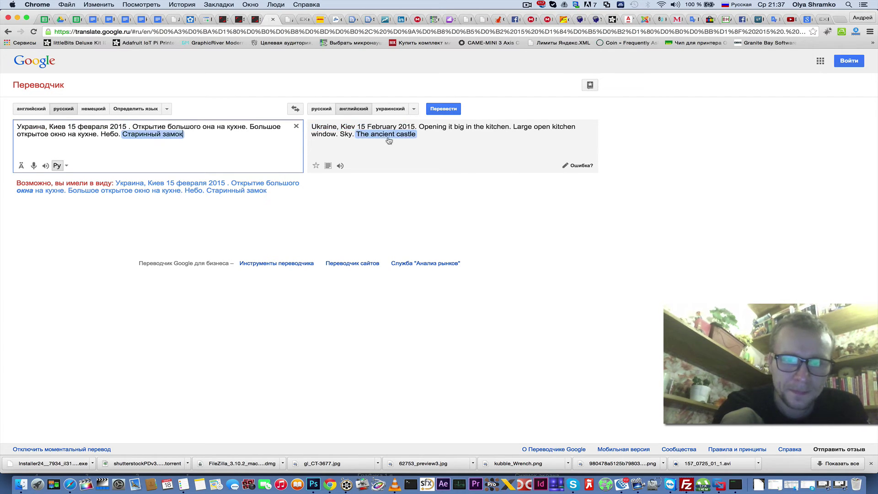
- Copy the English translation 'The ancient castle'
{"action": "left_click", "coordinate": [358, 137]}
{"action": "key", "text": "super+c"}
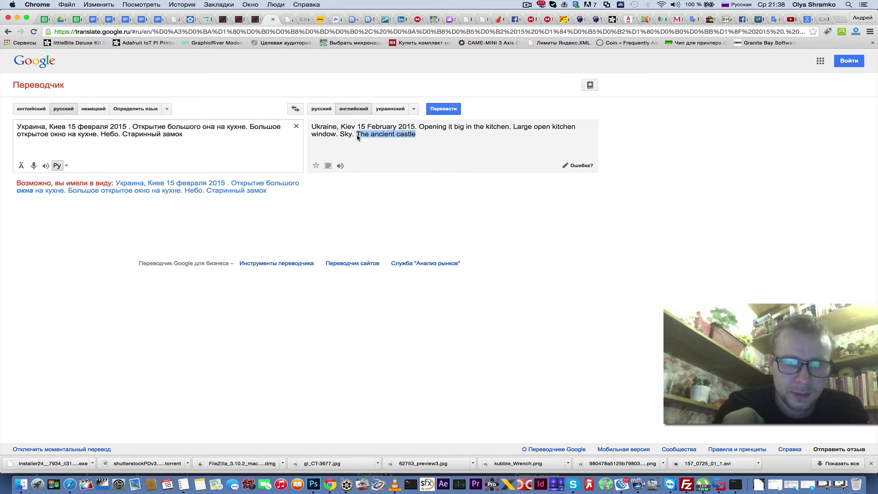
{"action": "right_click", "coordinate": [380, 135]}
{"action": "left_click", "coordinate": [393, 134]}
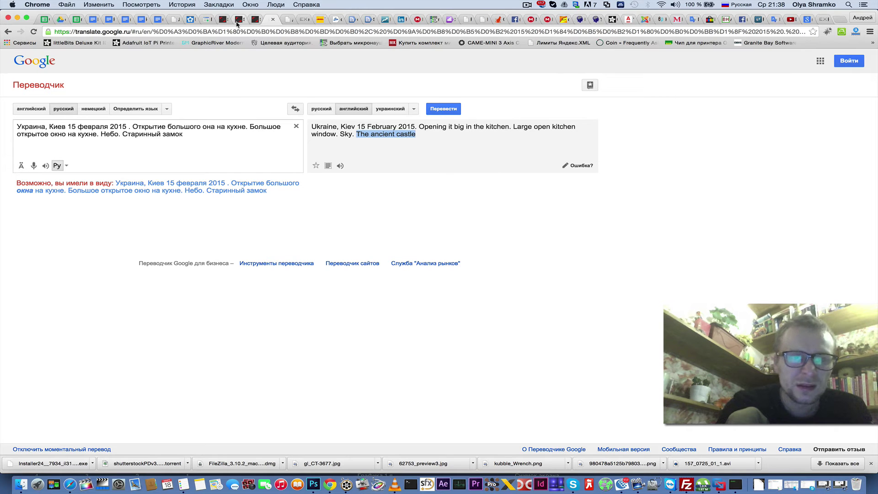
{"action": "left_click", "coordinate": [241, 21]}
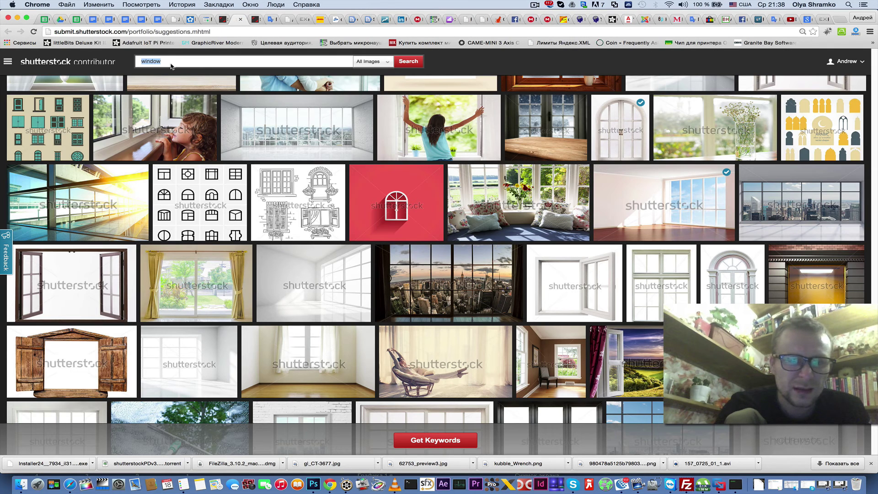
- Search the keyword tool for 'The ancient castle'
{"action": "right_click", "coordinate": [165, 61]}
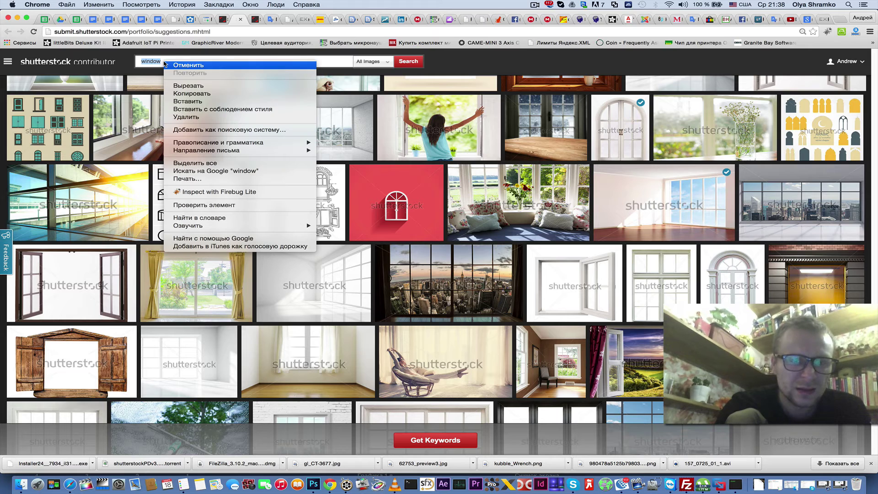
{"action": "left_click", "coordinate": [188, 101]}
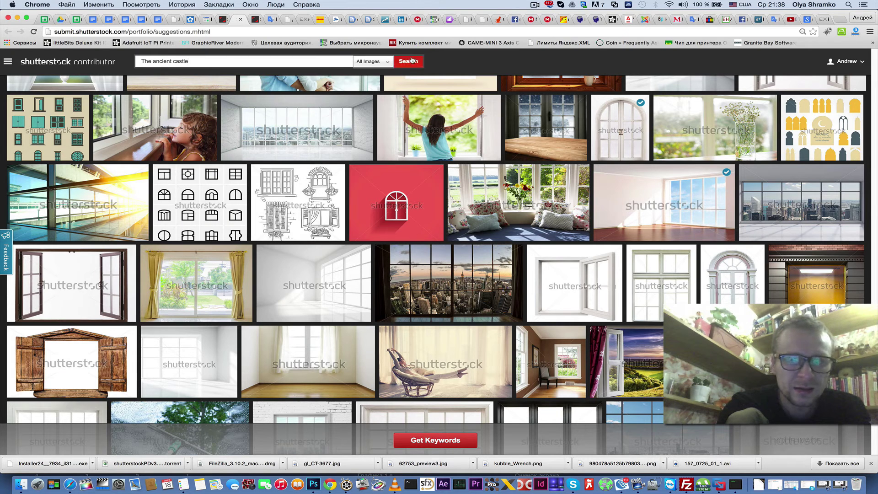
{"action": "left_click", "coordinate": [411, 61]}
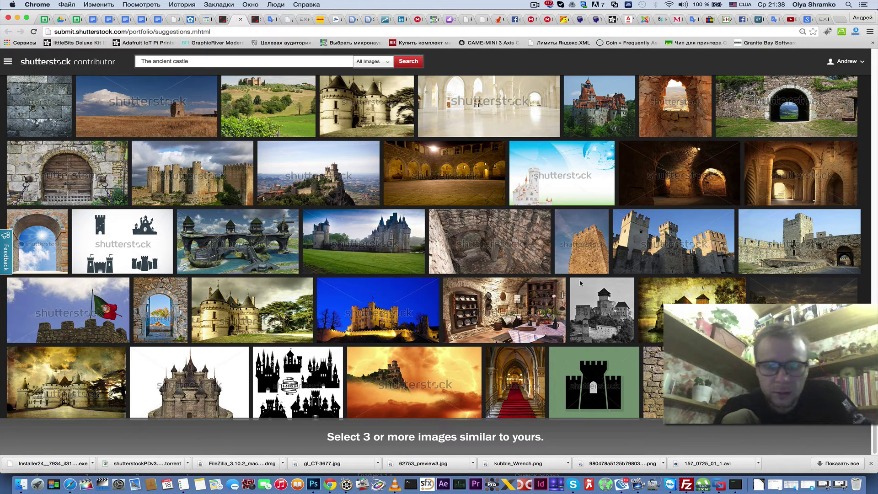
- Mark five castle images as similar and generate 25 suggested keywords like castle and medieval
{"action": "left_click", "coordinate": [466, 202]}
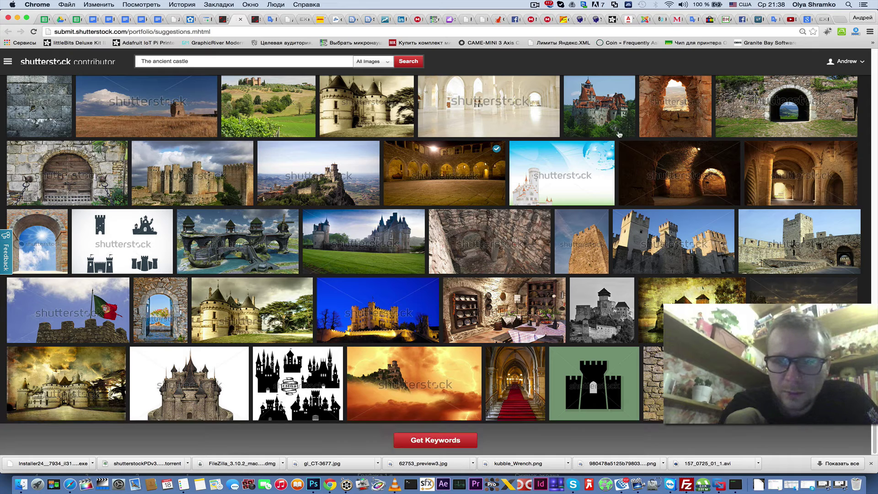
{"action": "left_click", "coordinate": [684, 169]}
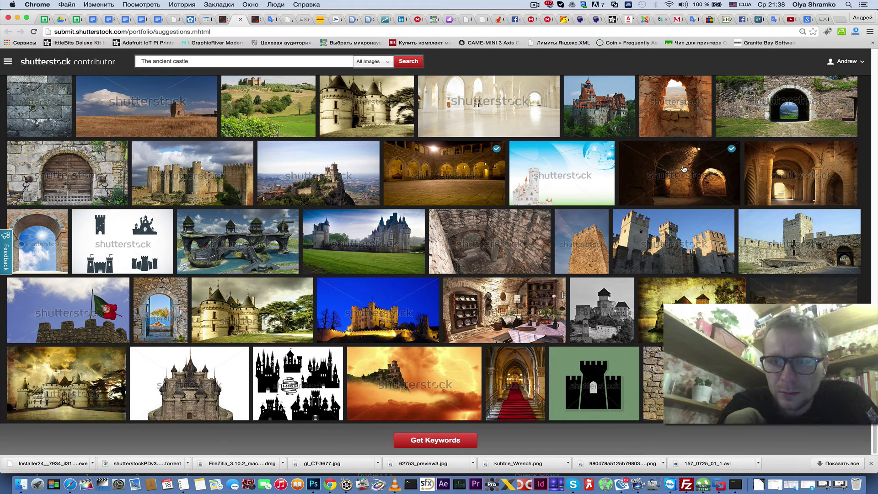
{"action": "left_click", "coordinate": [791, 183]}
{"action": "left_click", "coordinate": [646, 252]}
{"action": "left_click", "coordinate": [588, 298]}
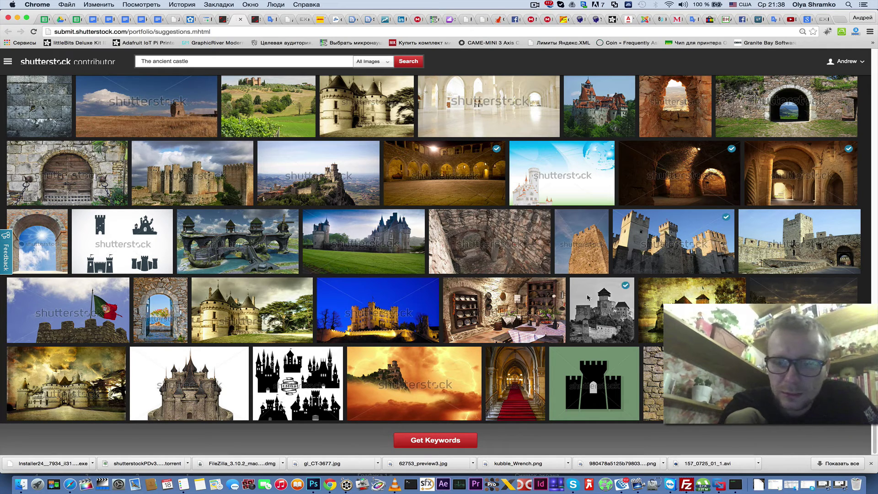
{"action": "left_click", "coordinate": [449, 442]}
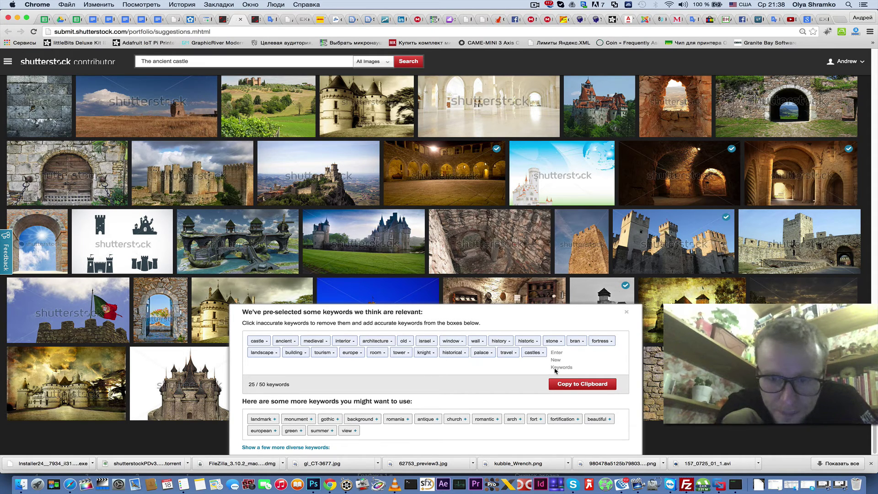
{"action": "left_click", "coordinate": [219, 20]}
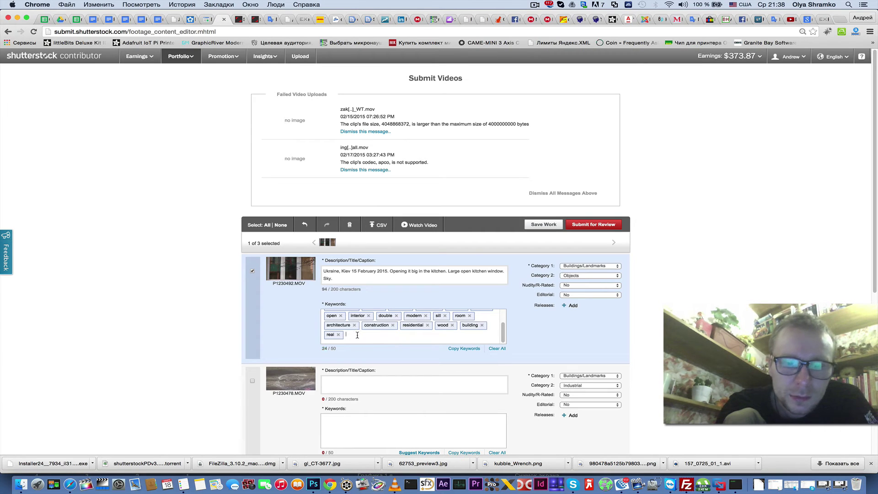
{"action": "scroll", "coordinate": [363, 336], "scroll_direction": "down", "scroll_amount": 1}
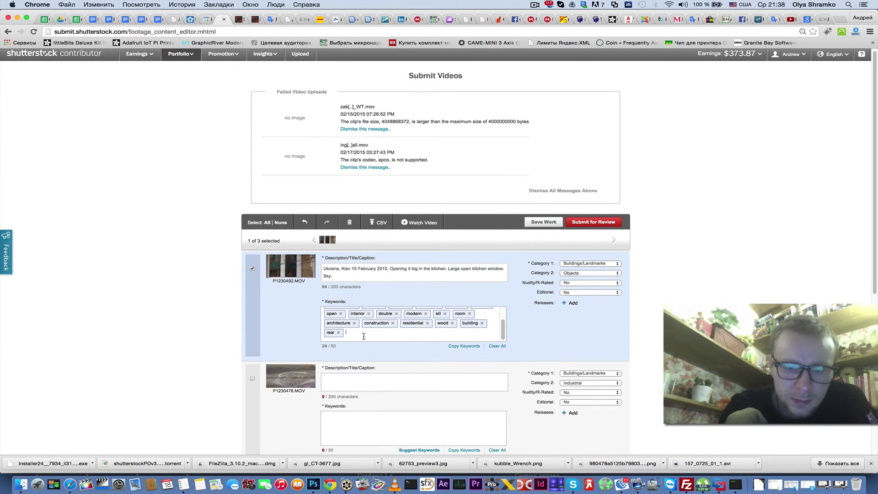
{"action": "right_click", "coordinate": [353, 336]}
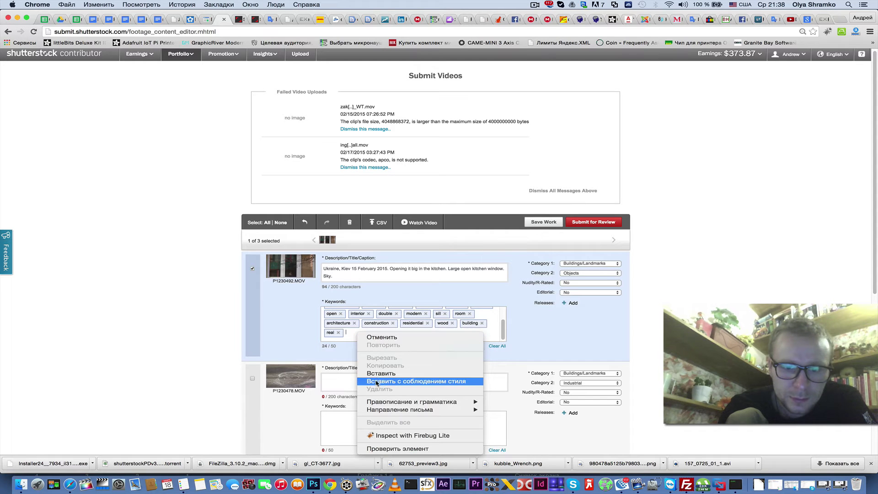
{"action": "left_click", "coordinate": [277, 325]}
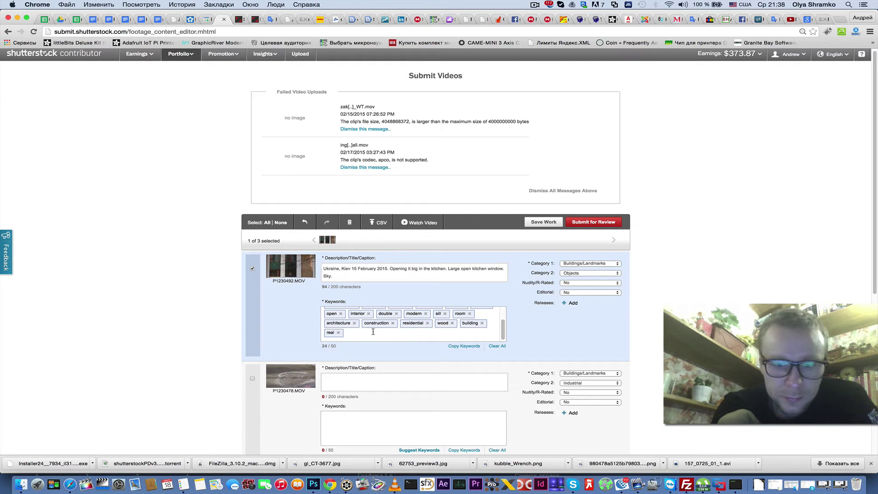
{"action": "left_click_drag", "start_coordinate": [334, 276], "coordinate": [319, 265]}
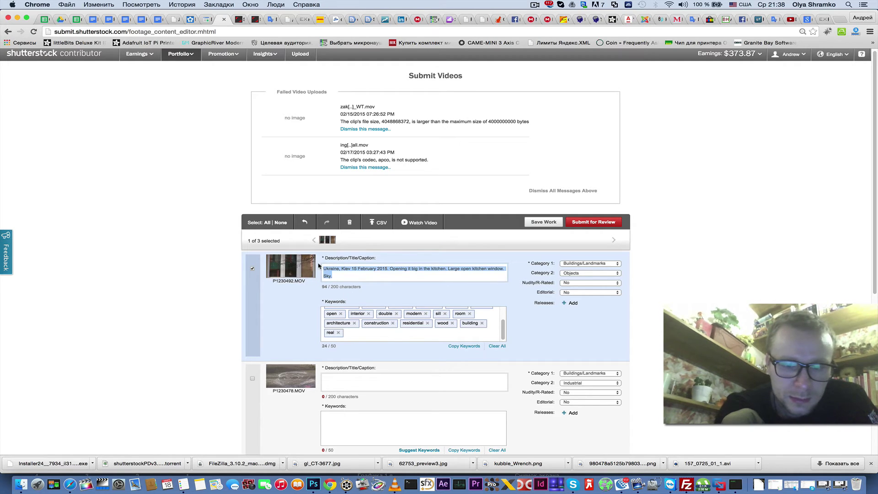
{"action": "left_click", "coordinate": [352, 334]}
{"action": "scroll", "coordinate": [352, 335], "scroll_direction": "up", "scroll_amount": 5}
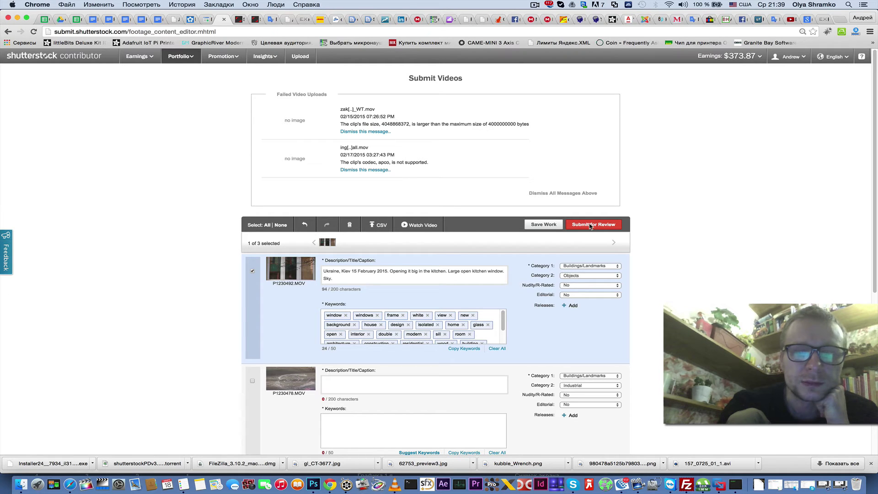
- Save the first clip's caption and keywords with Save Work
{"action": "scroll", "coordinate": [285, 337], "scroll_direction": "down", "scroll_amount": 2}
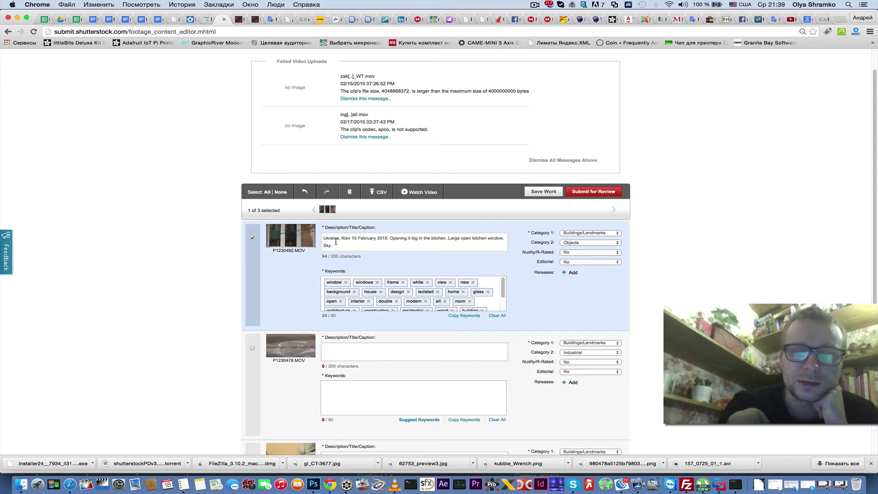
{"action": "scroll", "coordinate": [500, 296], "scroll_direction": "down", "scroll_amount": 1}
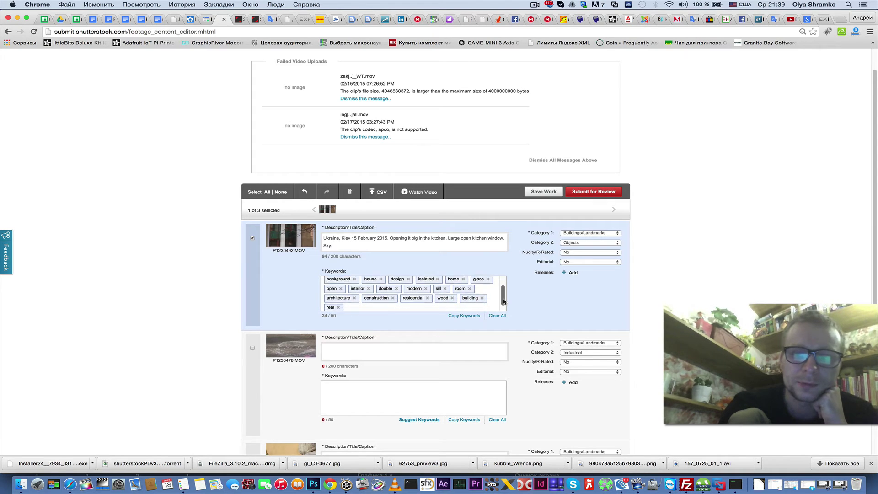
{"action": "scroll", "coordinate": [500, 296], "scroll_direction": "up", "scroll_amount": 1}
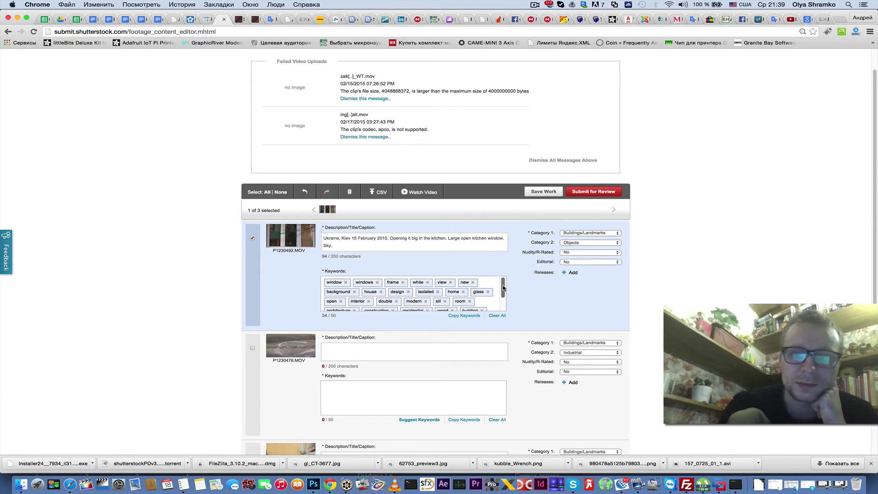
{"action": "left_click", "coordinate": [544, 192]}
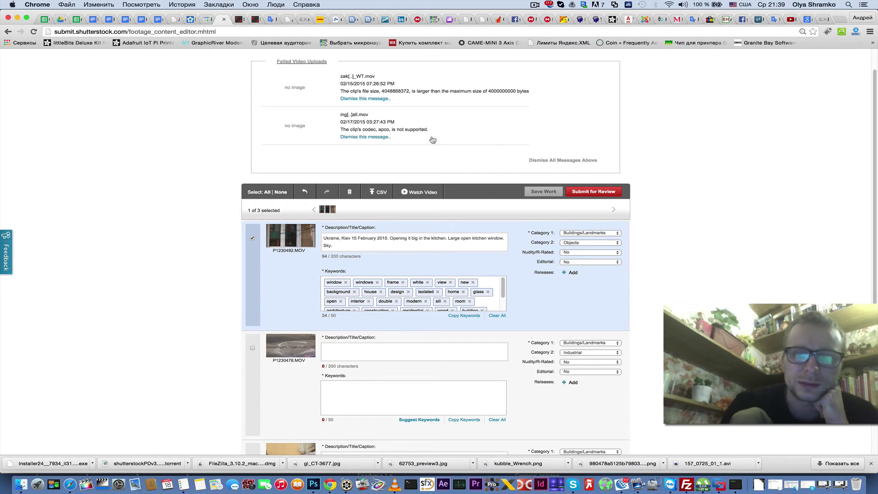
{"action": "scroll", "coordinate": [431, 137], "scroll_direction": "up", "scroll_amount": 3}
- Leave via Portfolio > Upload, then return to Submit Videos through the home page's submit footage link
{"action": "left_click", "coordinate": [181, 56]}
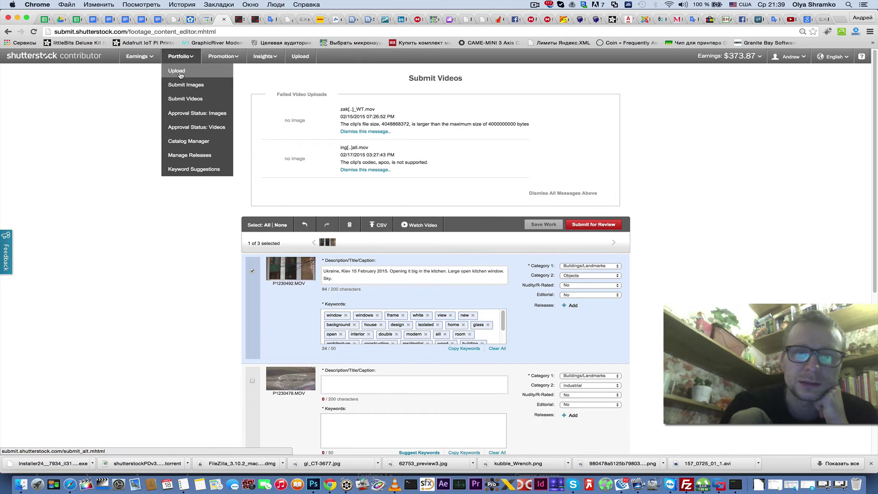
{"action": "left_click", "coordinate": [179, 73]}
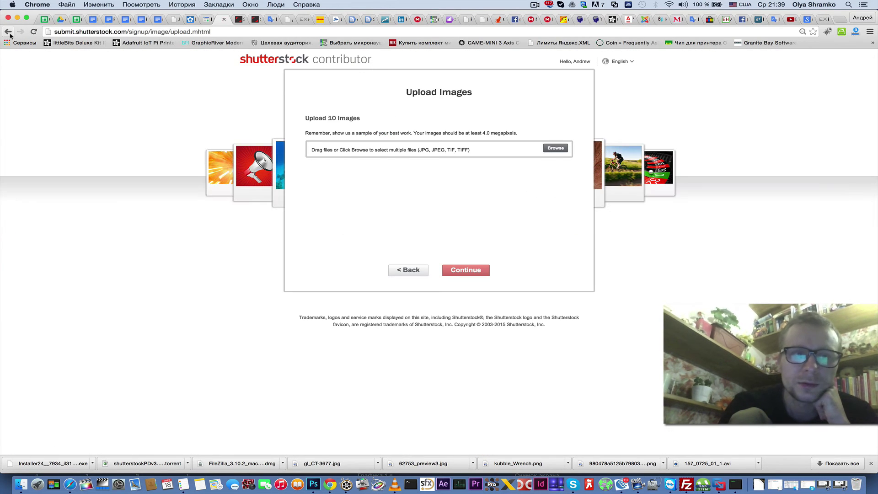
{"action": "left_click", "coordinate": [9, 33]}
{"action": "left_click", "coordinate": [181, 56]}
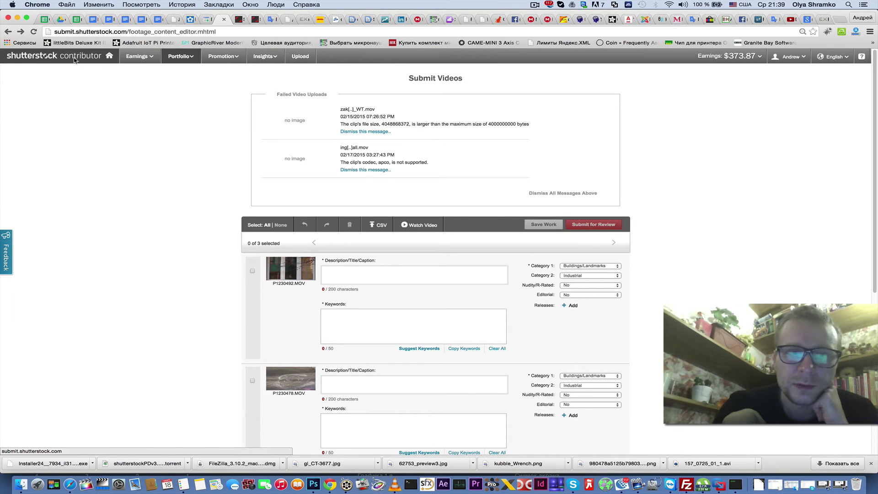
{"action": "left_click", "coordinate": [108, 57]}
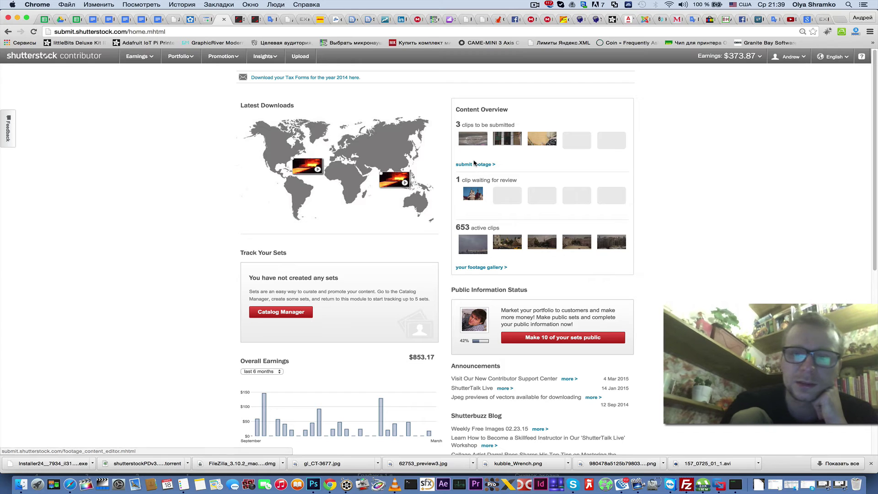
{"action": "left_click", "coordinate": [482, 166]}
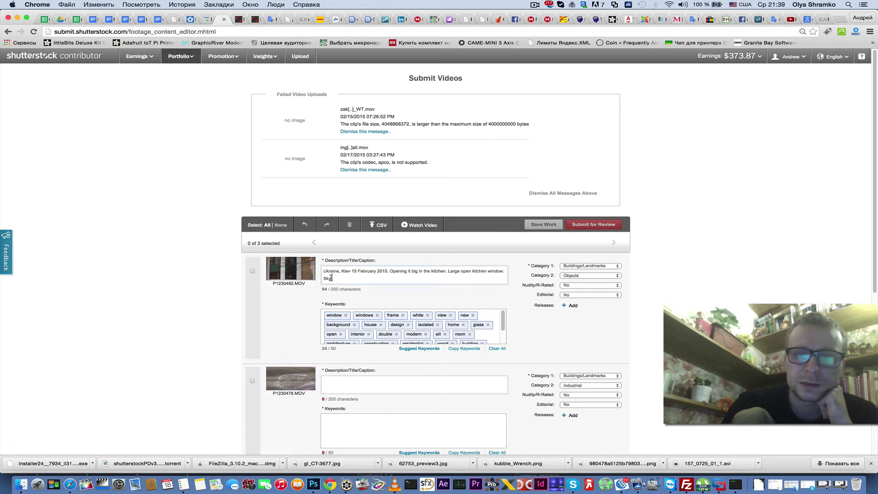
- Select clip P1230492.MOV and submit it for review
{"action": "left_click_drag", "start_coordinate": [331, 278], "coordinate": [320, 270]}
{"action": "scroll", "coordinate": [384, 318], "scroll_direction": "down", "scroll_amount": 3}
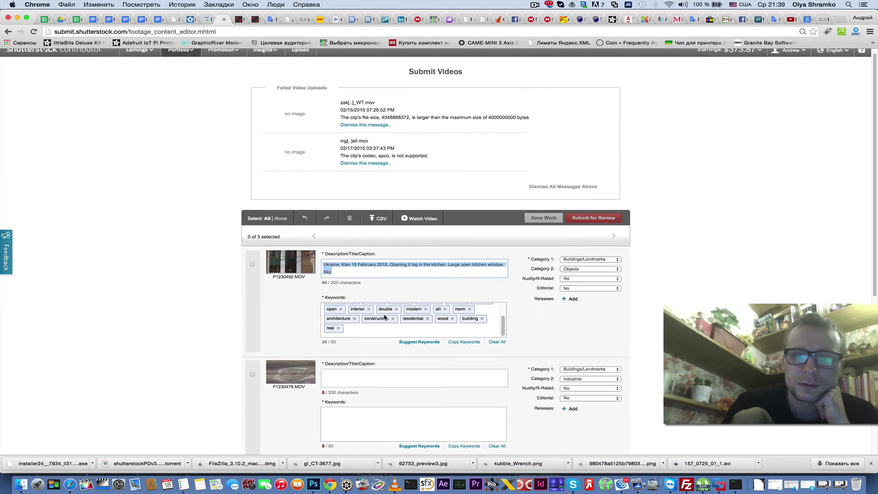
{"action": "scroll", "coordinate": [378, 320], "scroll_direction": "down", "scroll_amount": 1}
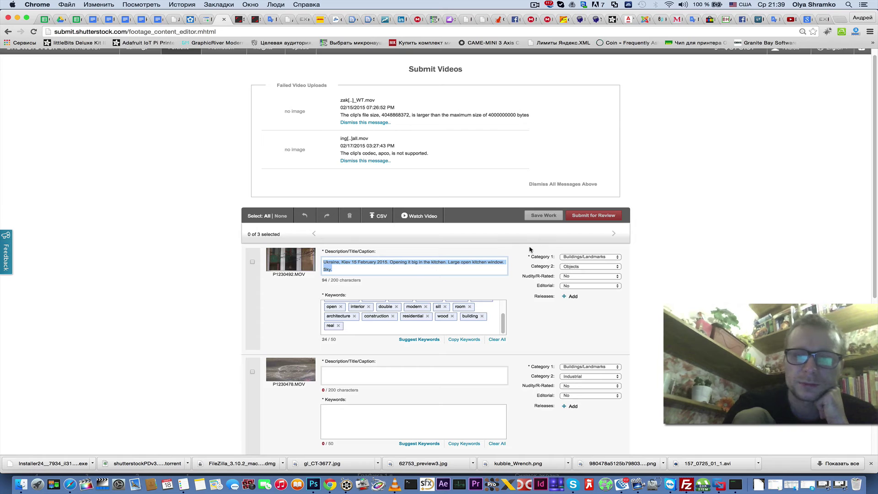
{"action": "left_click", "coordinate": [299, 297]}
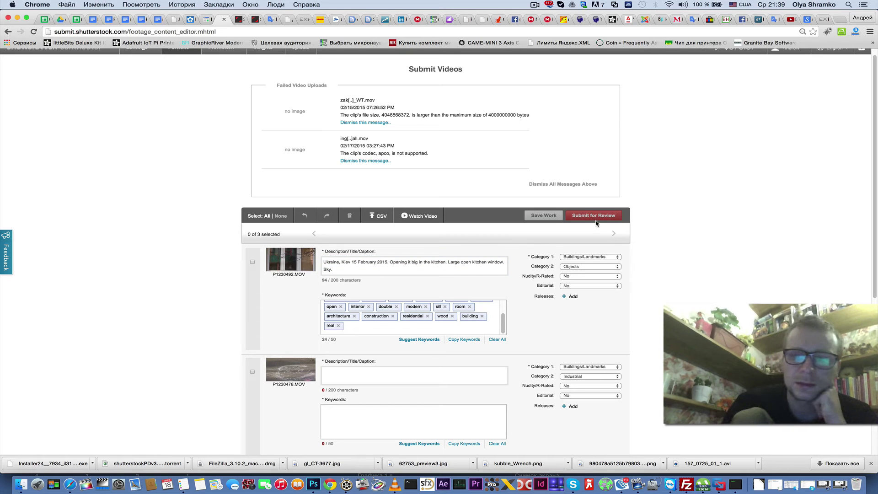
{"action": "left_click", "coordinate": [253, 264]}
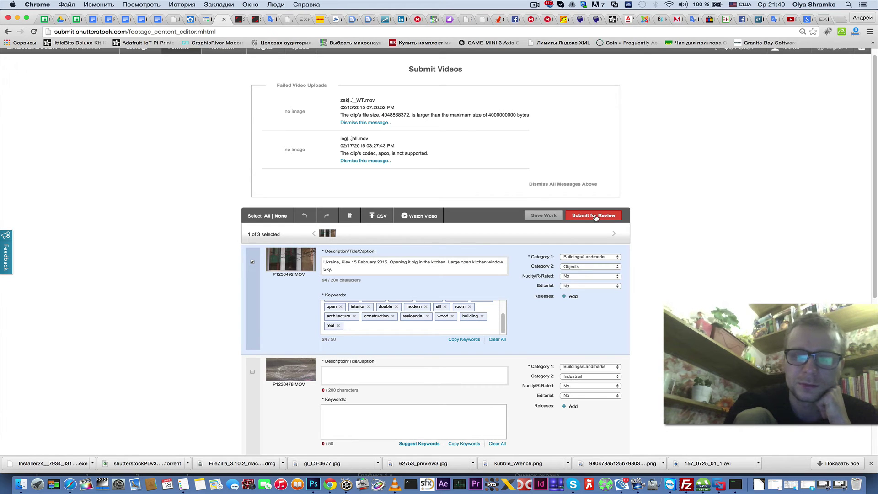
{"action": "left_click", "coordinate": [596, 217]}
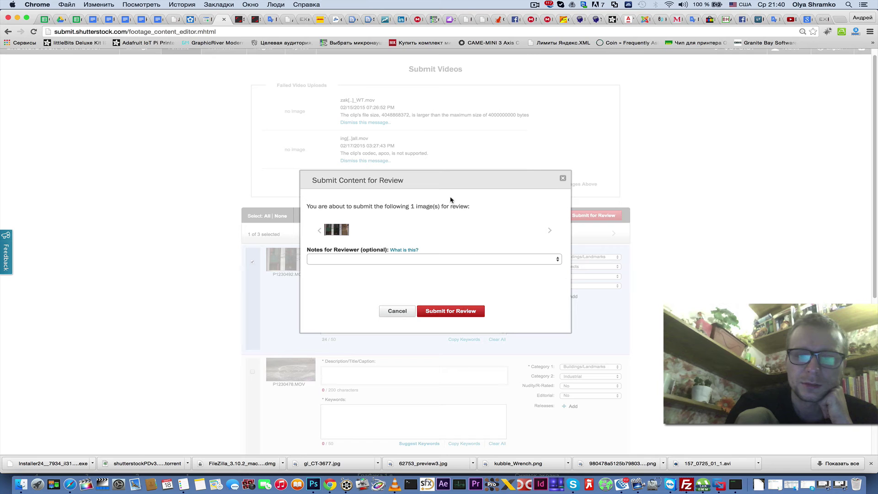
{"action": "left_click_drag", "start_coordinate": [457, 178], "coordinate": [584, 102]}
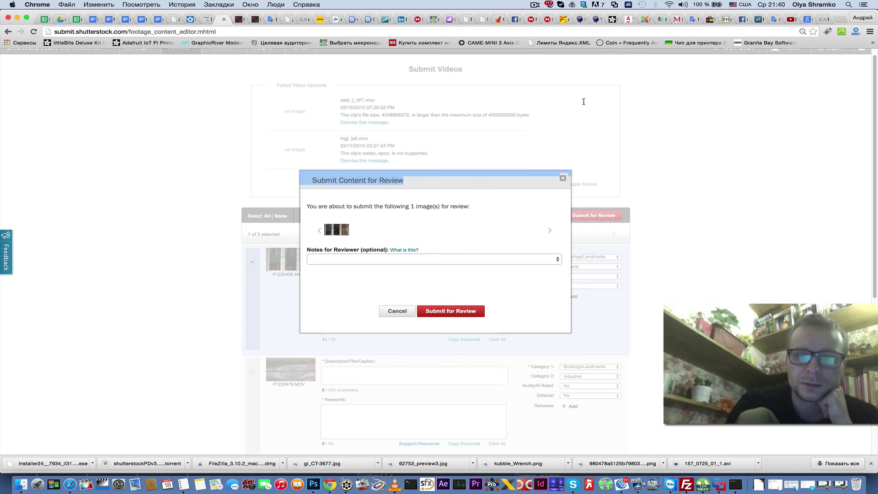
{"action": "left_click", "coordinate": [494, 182]}
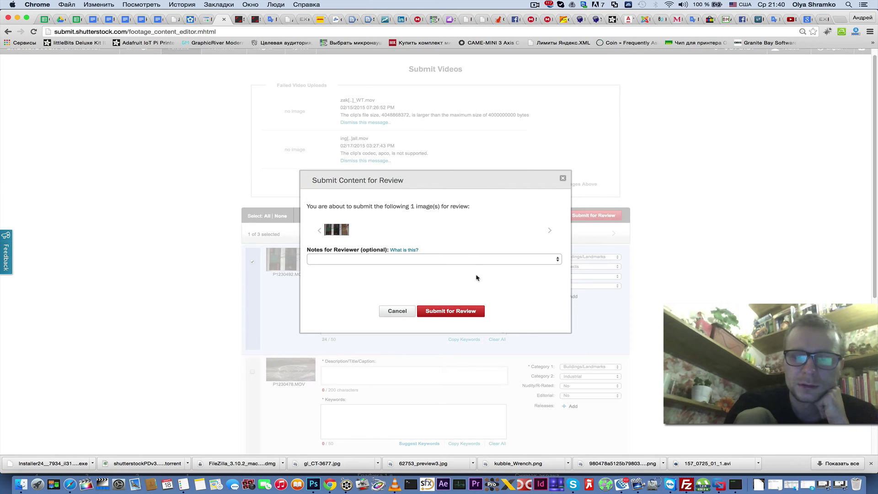
{"action": "left_click", "coordinate": [456, 315]}
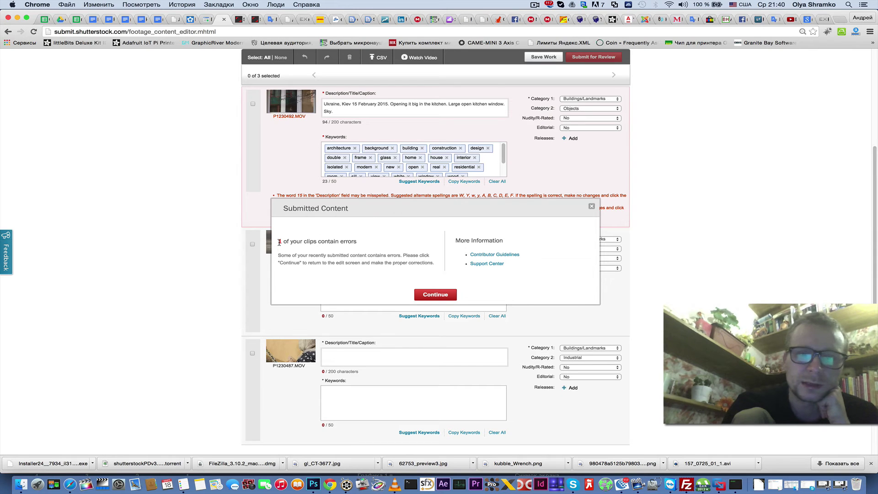
- Delete the 'Ukraine, Kiev 15 February 2015.' prefix from the first clip's caption
{"action": "left_click", "coordinate": [436, 296]}
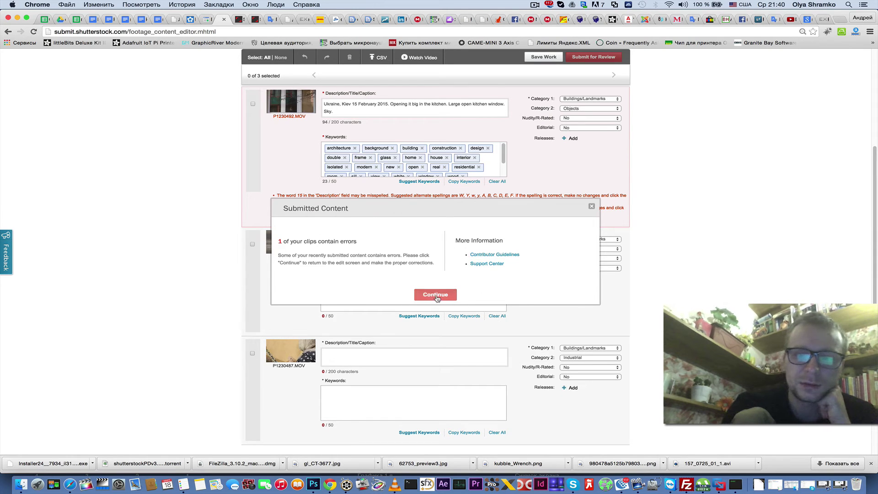
{"action": "left_click", "coordinate": [253, 105]}
{"action": "scroll", "coordinate": [200, 117], "scroll_direction": "up", "scroll_amount": 3}
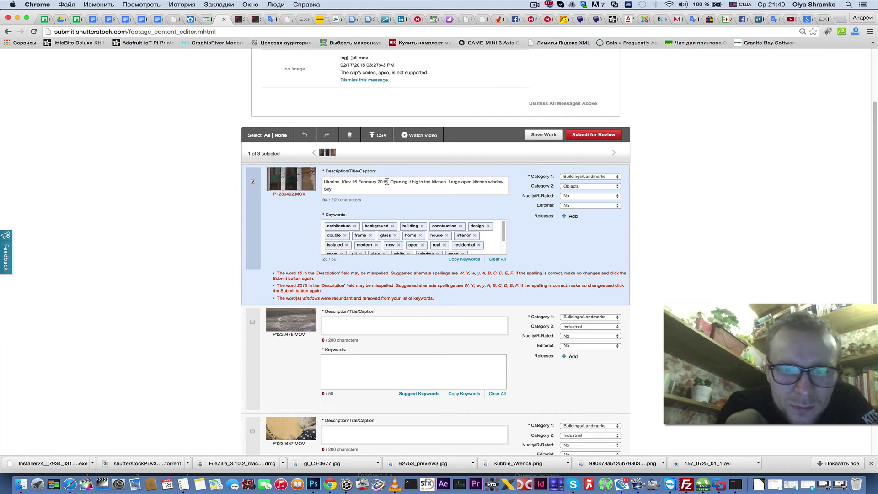
{"action": "left_click_drag", "start_coordinate": [390, 184], "coordinate": [318, 178]}
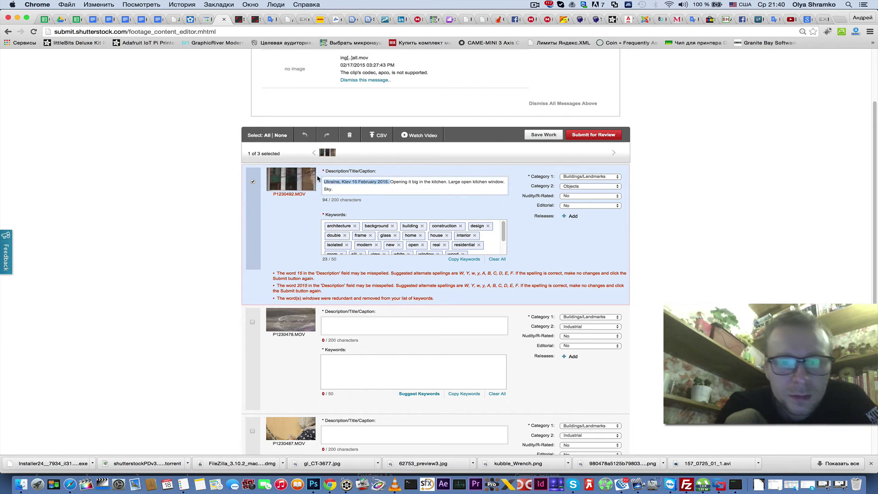
{"action": "key", "text": "BackSpace"}
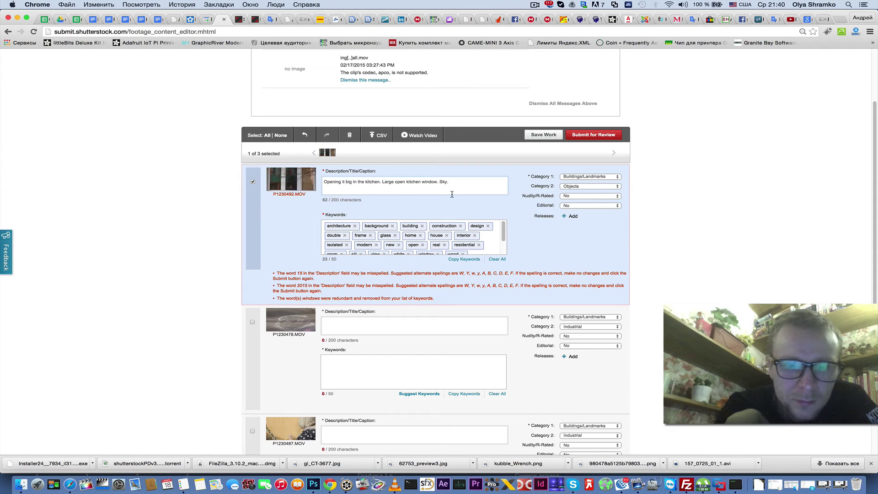
{"action": "left_click", "coordinate": [253, 183]}
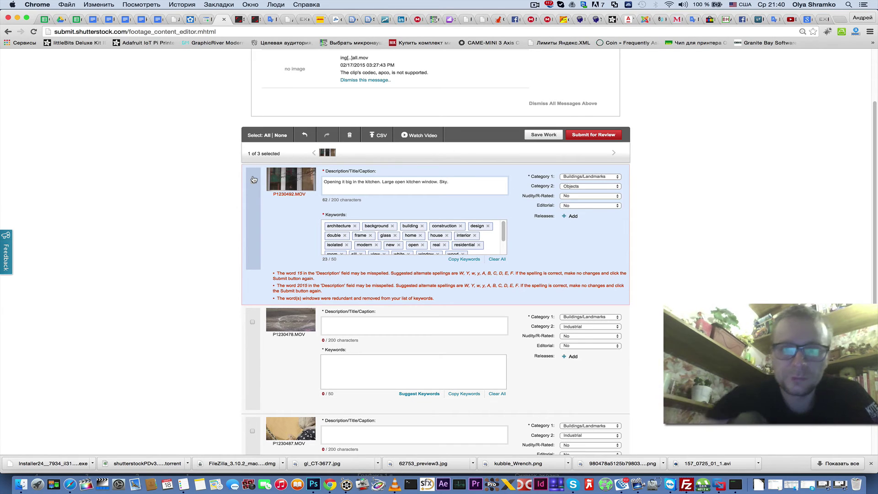
- Select the second and third clips and give both a placeholder description
{"action": "scroll", "coordinate": [739, 284], "scroll_direction": "down", "scroll_amount": 5}
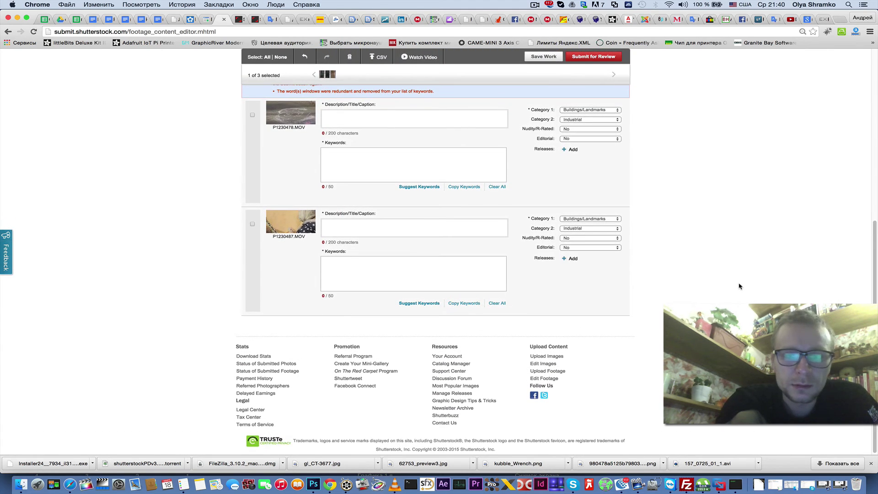
{"action": "scroll", "coordinate": [739, 286], "scroll_direction": "up", "scroll_amount": 5}
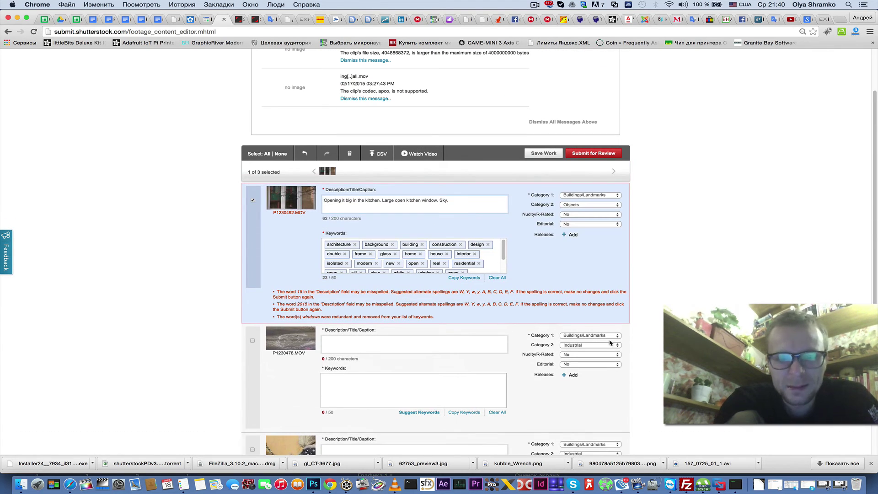
{"action": "scroll", "coordinate": [299, 380], "scroll_direction": "down", "scroll_amount": 3}
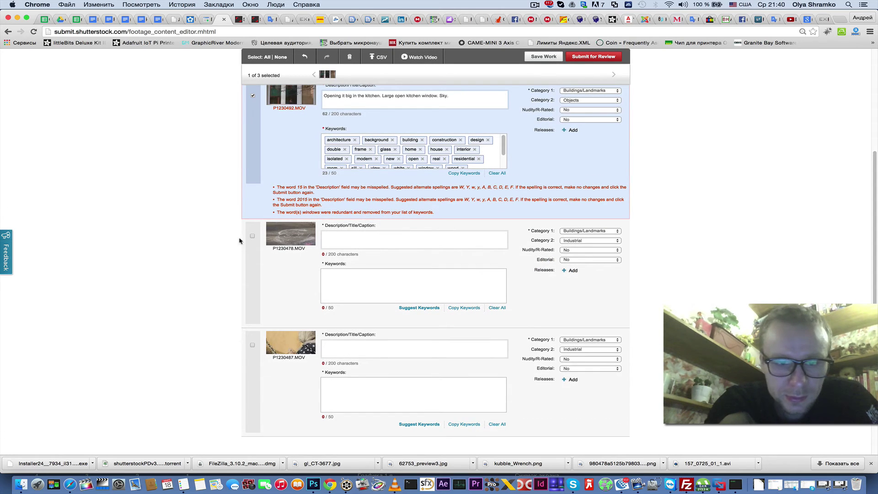
{"action": "left_click", "coordinate": [253, 237]}
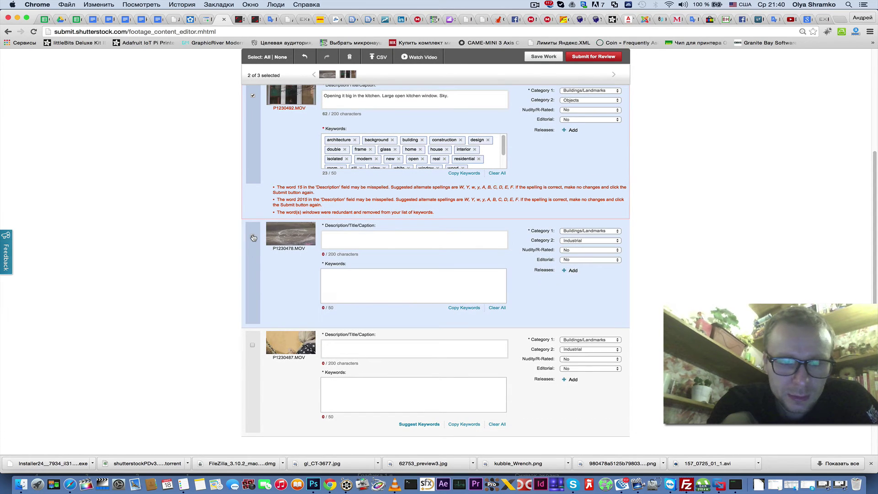
{"action": "left_click", "coordinate": [253, 97]}
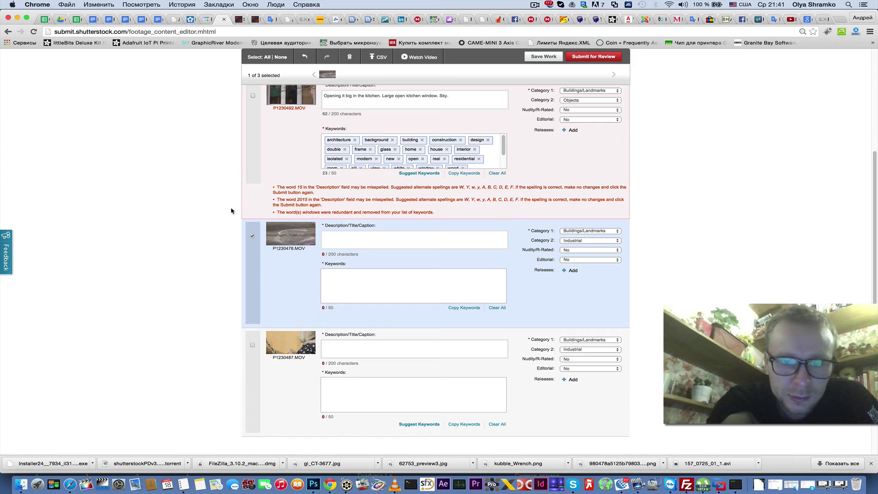
{"action": "left_click", "coordinate": [355, 246]}
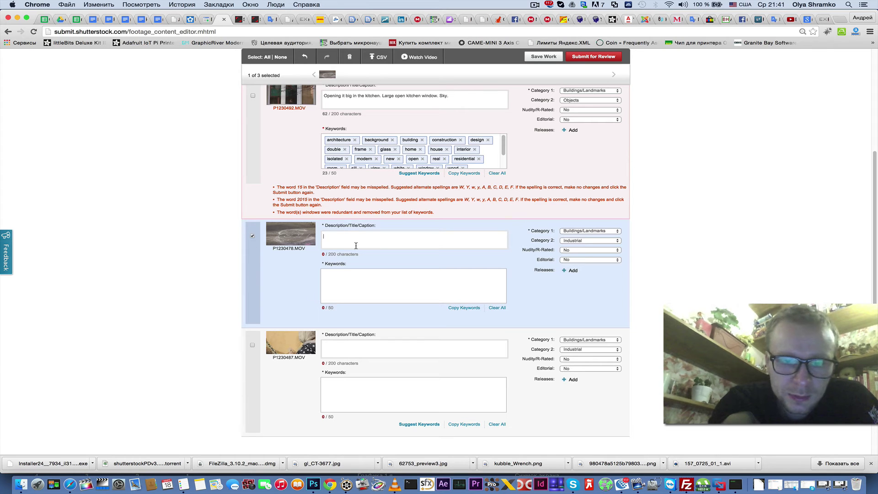
{"action": "scroll", "coordinate": [321, 278], "scroll_direction": "down", "scroll_amount": 3}
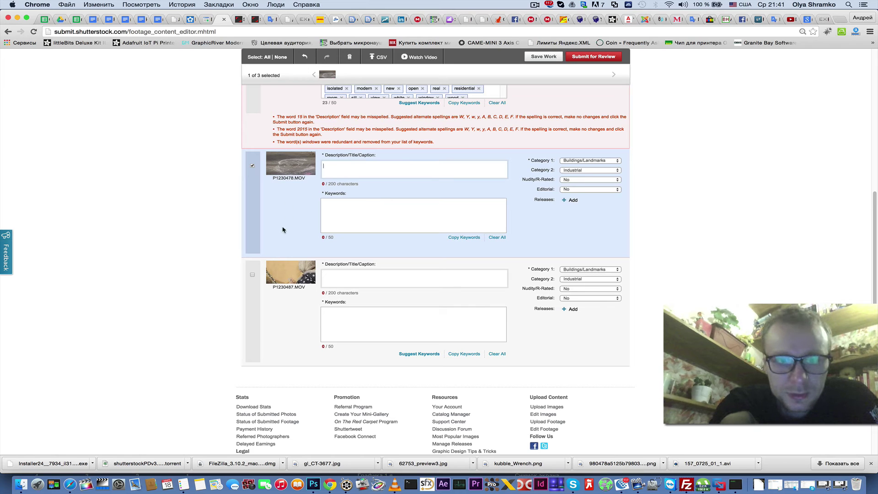
{"action": "left_click", "coordinate": [253, 275]}
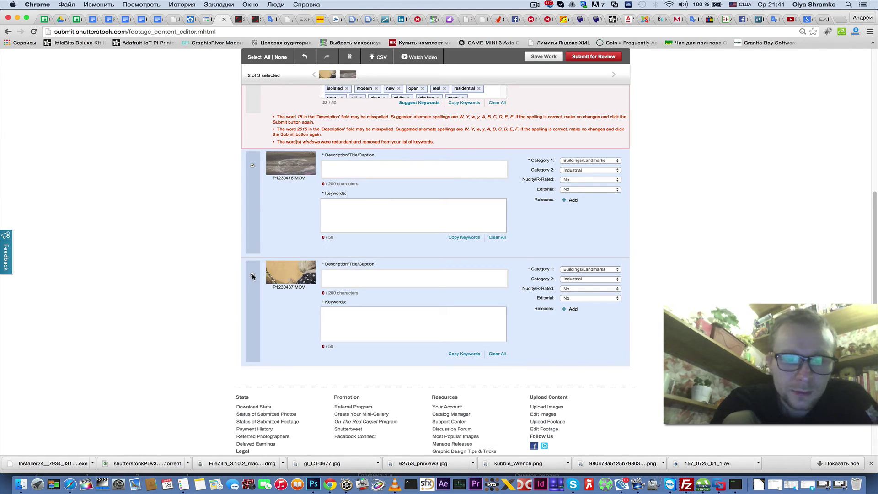
{"action": "left_click", "coordinate": [341, 170]}
{"action": "type", "text": "Djjf"}
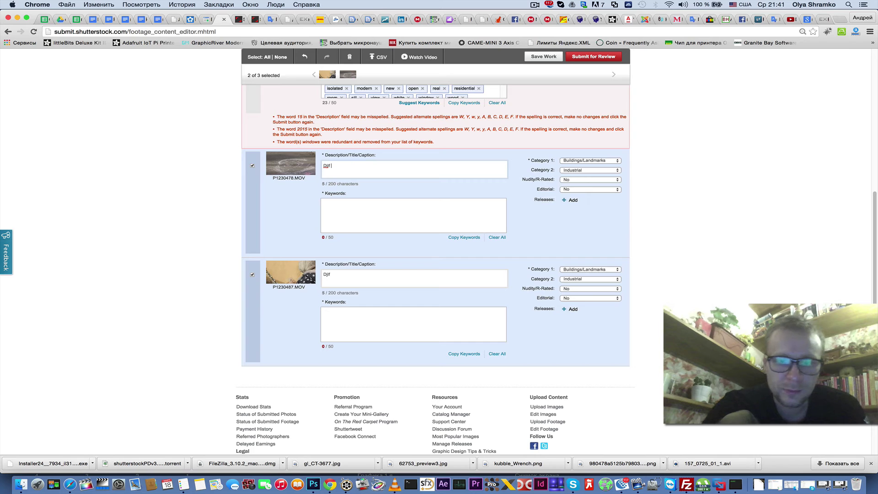
{"action": "triple_click", "coordinate": [334, 274]}
- Add test keywords 'gdsgfdfg sdgdfg', 'stgdf' and 'sdfg' to both clips
{"action": "left_click", "coordinate": [349, 160]}
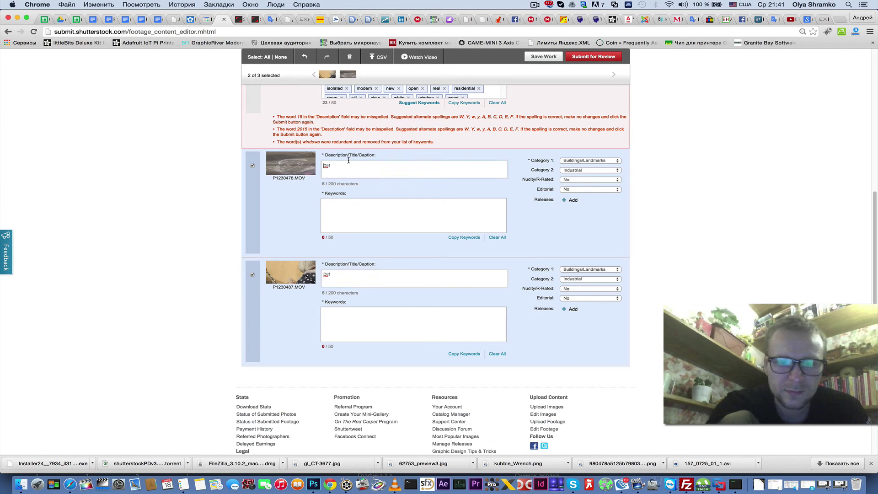
{"action": "type", "text": "g"}
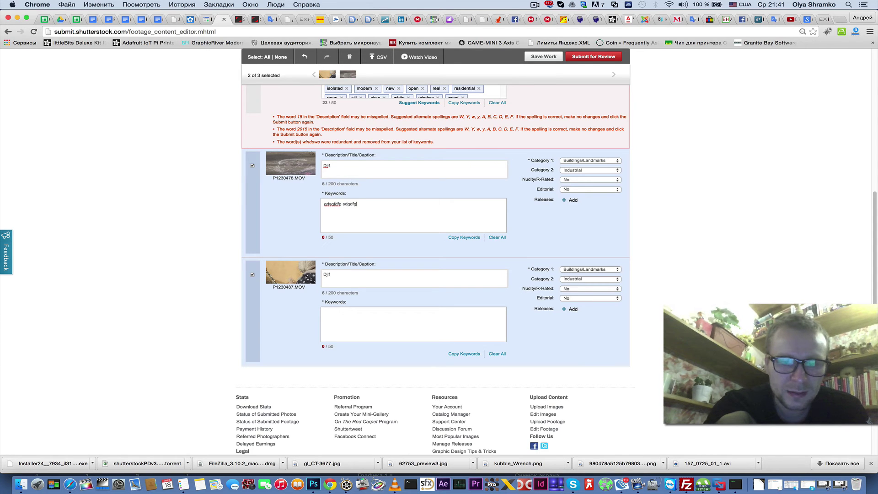
{"action": "type", "text": "dsgfdfg sdgdfg"}
{"action": "key", "text": "Return"}
{"action": "type", "text": "s"}
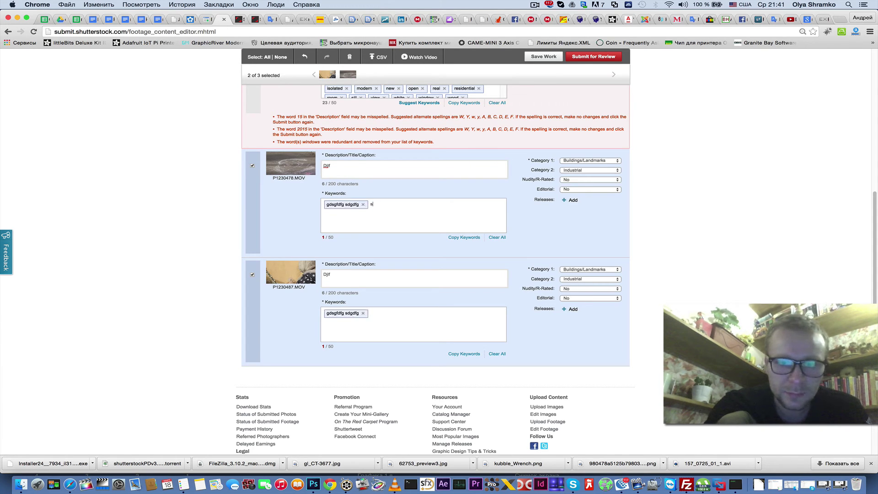
{"action": "type", "text": "tgdf"}
{"action": "key", "text": "Return"}
{"action": "type", "text": "sdfg"}
{"action": "key", "text": "Return"}
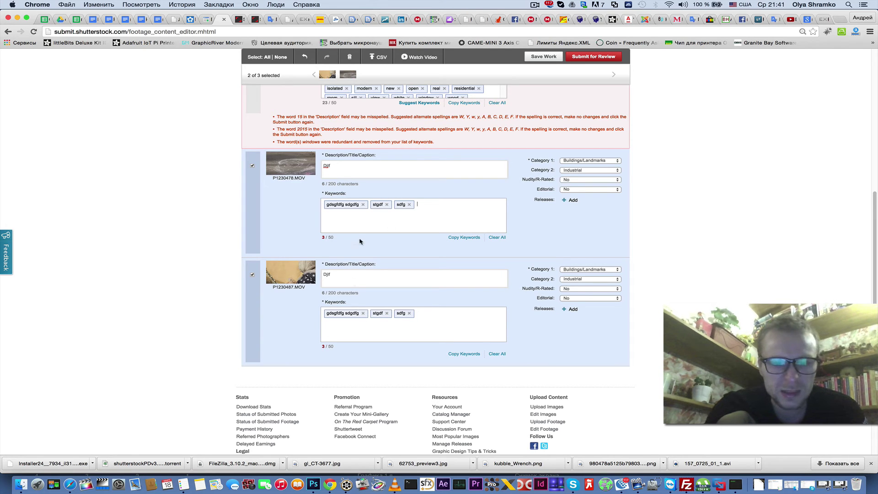
- Add keywords 'dfgsdfg' and 'segdsfg' to the second clip only
{"action": "left_click", "coordinate": [253, 277]}
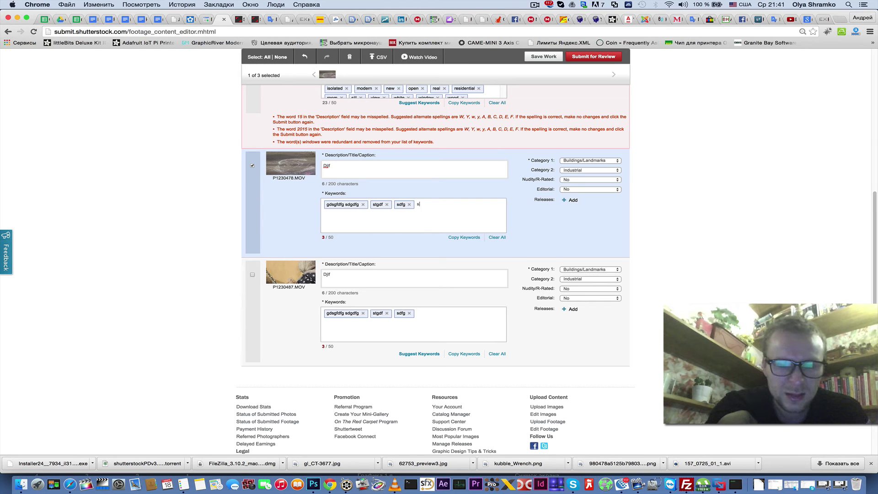
{"action": "type", "text": "dfgsdfg"}
{"action": "key", "text": "Return"}
{"action": "type", "text": "segds"}
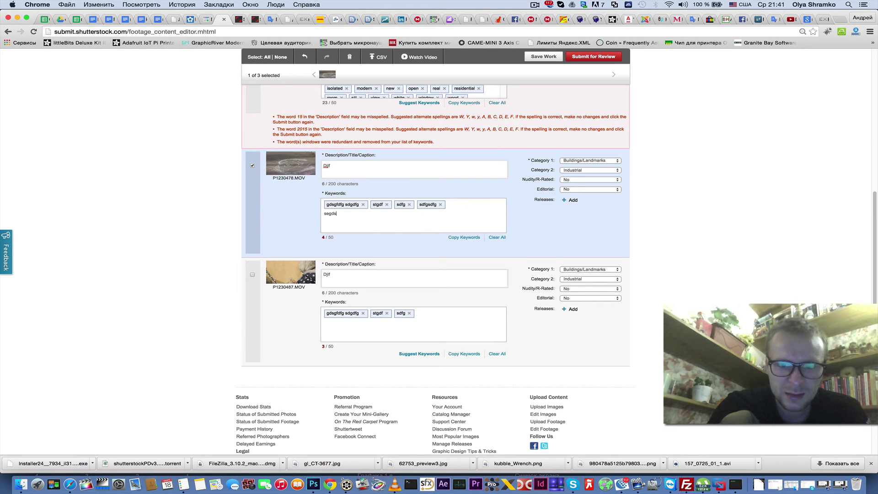
{"action": "type", "text": "fg"}
{"action": "key", "text": "Return"}
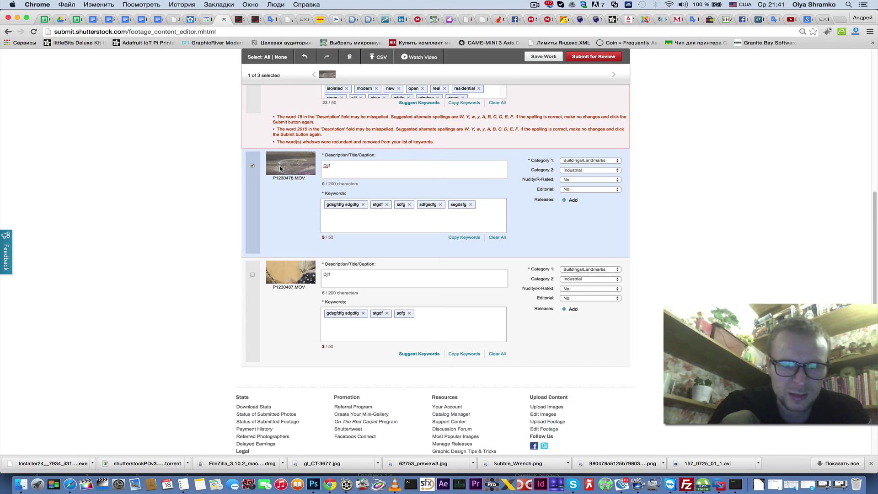
{"action": "left_click", "coordinate": [252, 166]}
{"action": "left_click", "coordinate": [273, 304]}
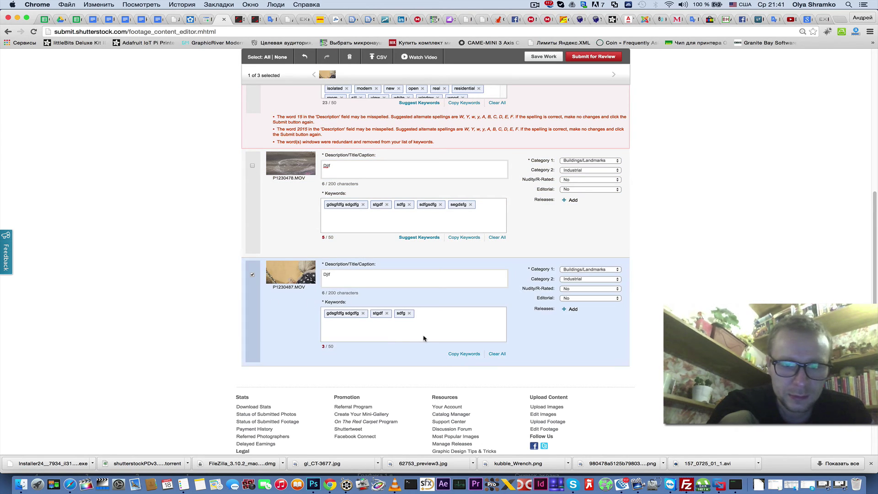
{"action": "key", "text": "Return"}
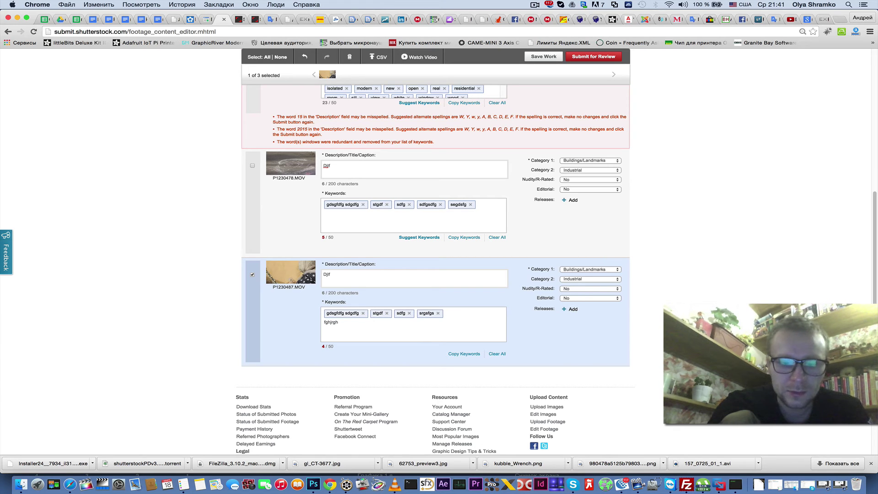
{"action": "type", "text": "fghjrgh23452345234"}
{"action": "key", "text": "Return"}
{"action": "type", "text": "234523452345"}
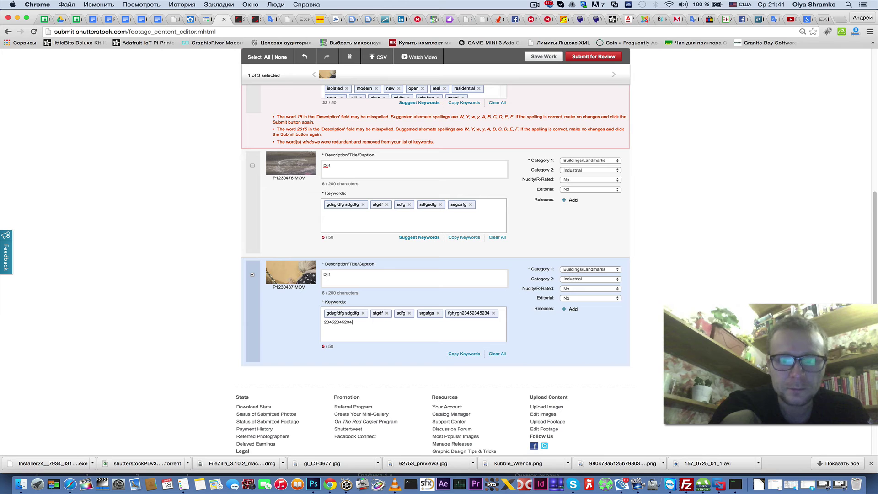
{"action": "key", "text": "Return"}
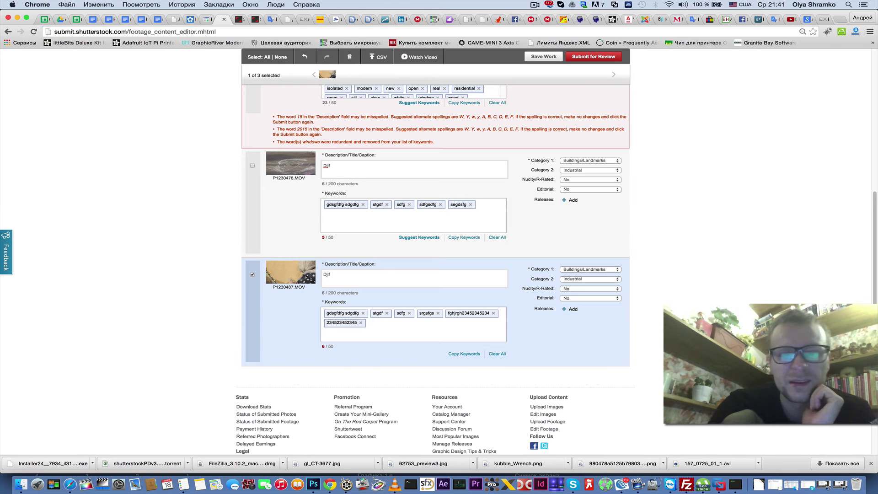
{"action": "left_click", "coordinate": [252, 276]}
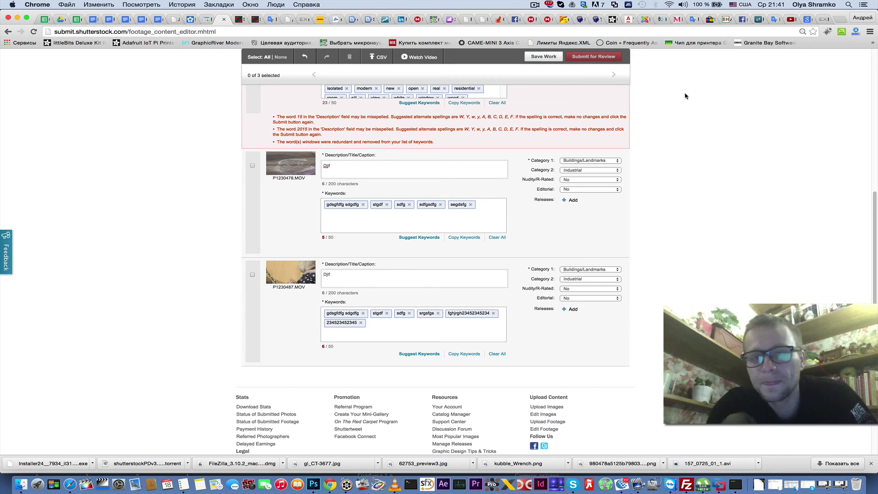
- Go to Portfolio > Approval Status: Videos, leaving Submit Videos without saving
{"action": "scroll", "coordinate": [686, 96], "scroll_direction": "up", "scroll_amount": 10}
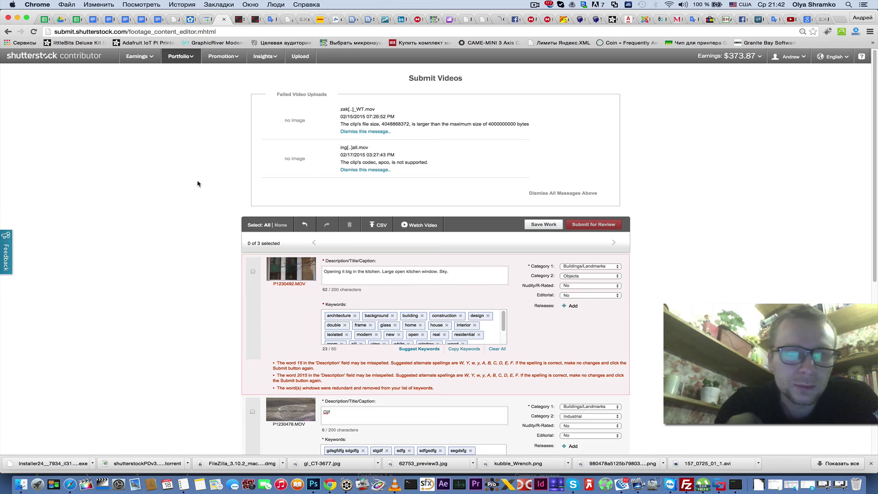
{"action": "scroll", "coordinate": [184, 205], "scroll_direction": "down", "scroll_amount": 1}
{"action": "scroll", "coordinate": [183, 204], "scroll_direction": "up", "scroll_amount": 1}
{"action": "mouse_move", "coordinate": [174, 57]}
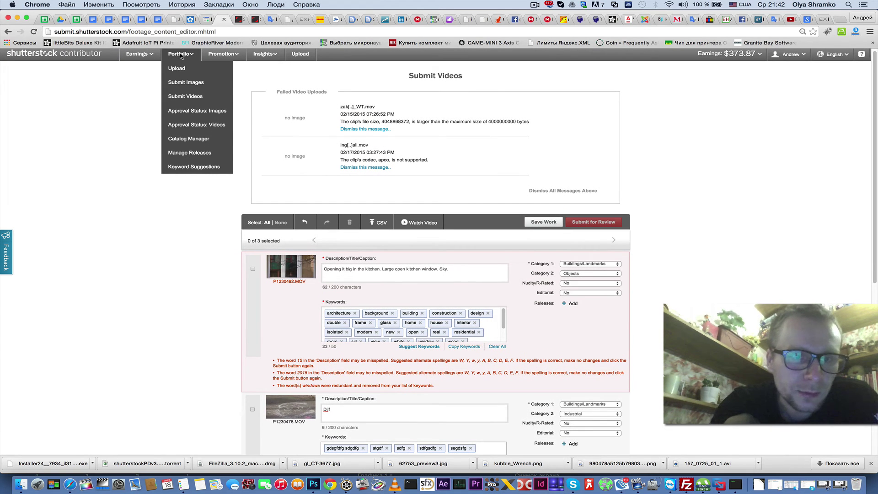
{"action": "left_click", "coordinate": [193, 127]}
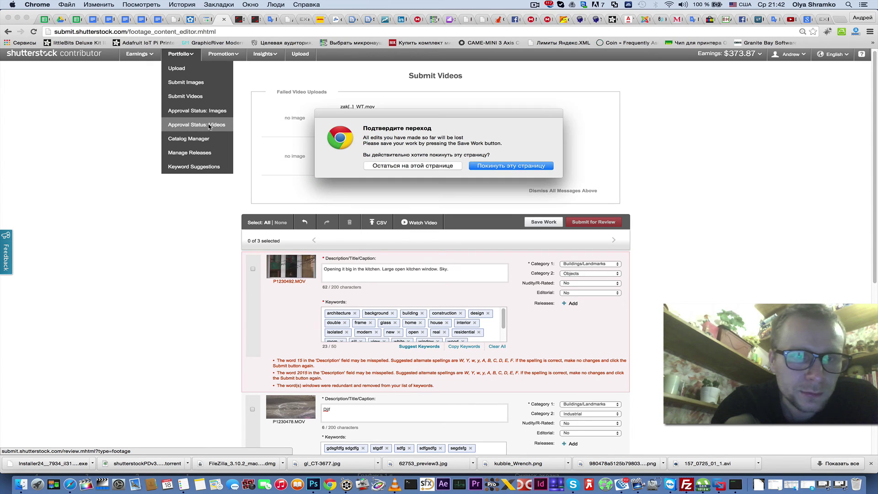
{"action": "left_click", "coordinate": [503, 167]}
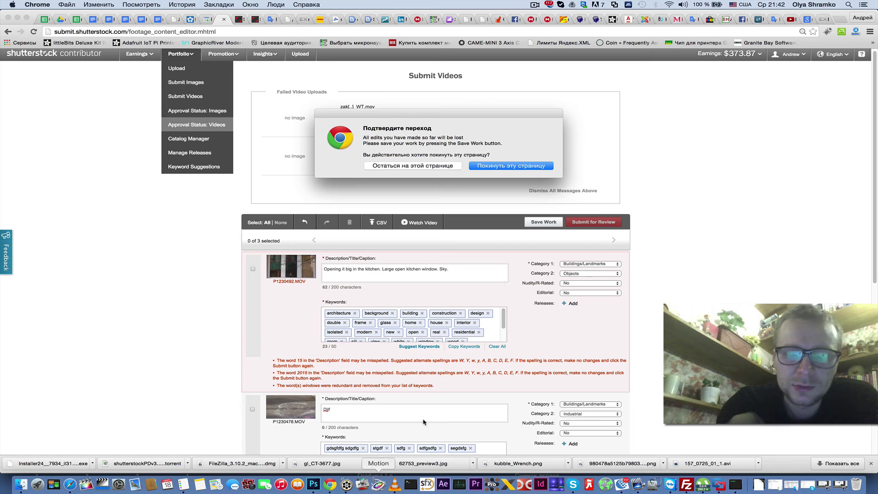
{"action": "left_click", "coordinate": [522, 169]}
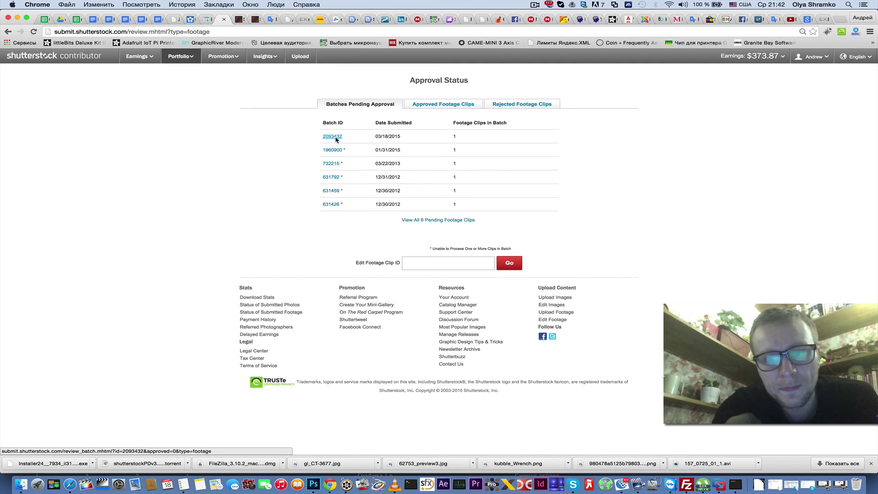
- Review the 03/07/2015 approved footage batch of 13 clips
{"action": "left_click_drag", "start_coordinate": [376, 136], "coordinate": [461, 138]}
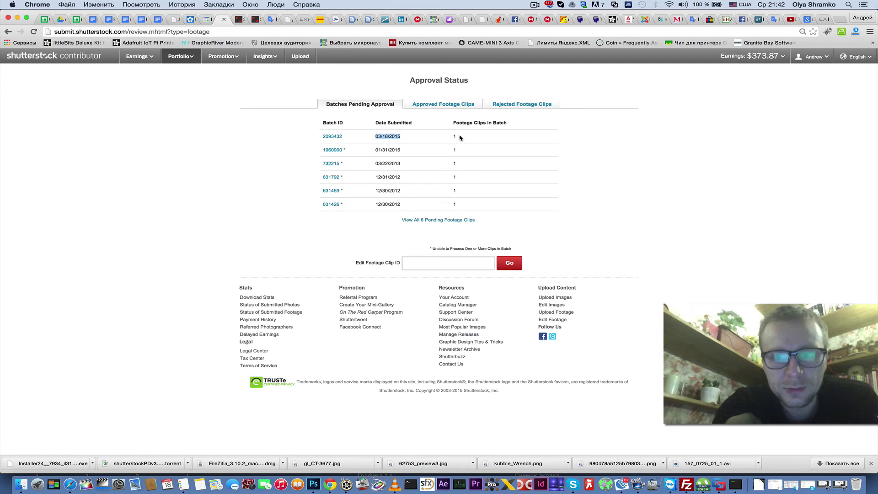
{"action": "left_click", "coordinate": [455, 136]}
{"action": "left_click", "coordinate": [433, 108]}
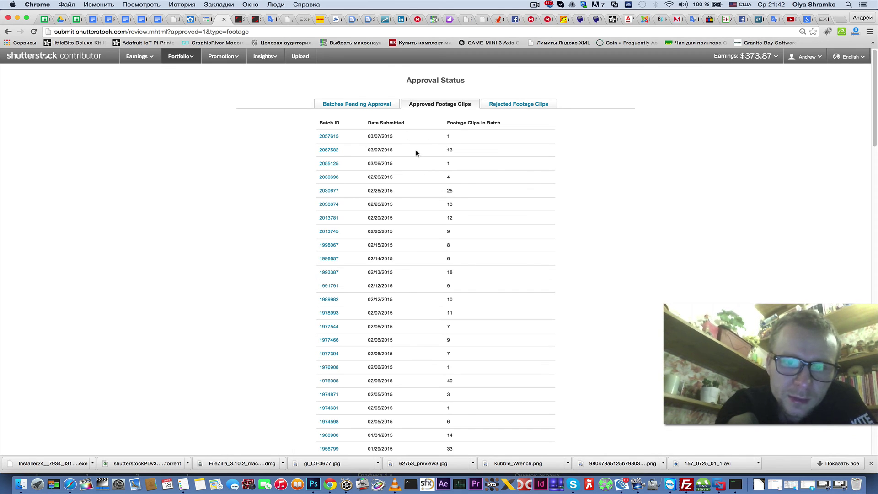
{"action": "left_click", "coordinate": [331, 151]}
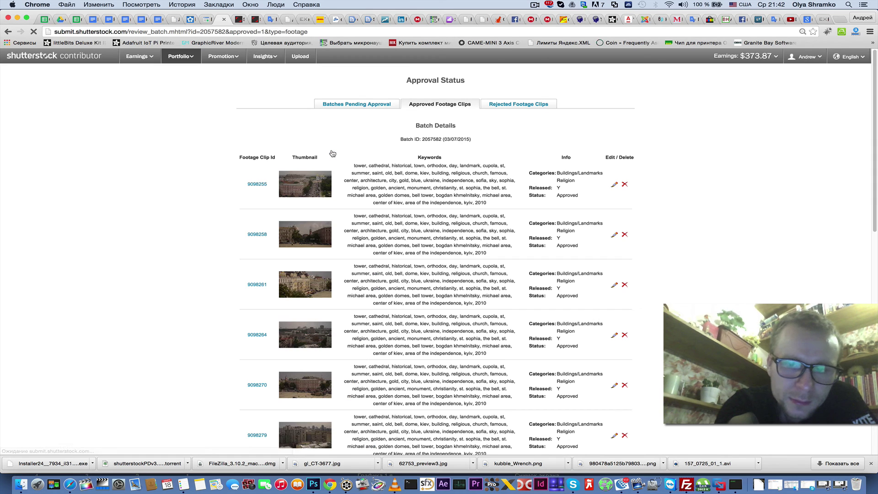
{"action": "scroll", "coordinate": [275, 388], "scroll_direction": "down", "scroll_amount": 1}
{"action": "scroll", "coordinate": [275, 389], "scroll_direction": "down", "scroll_amount": 5}
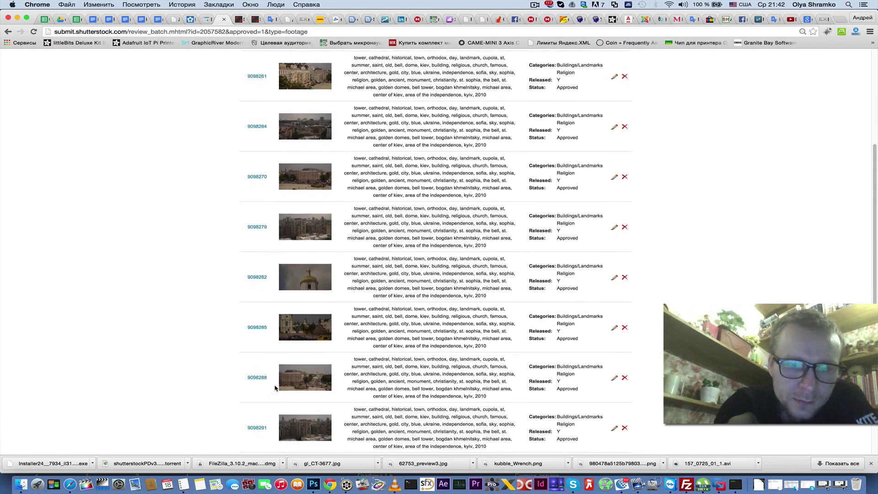
{"action": "scroll", "coordinate": [275, 389], "scroll_direction": "up", "scroll_amount": 10}
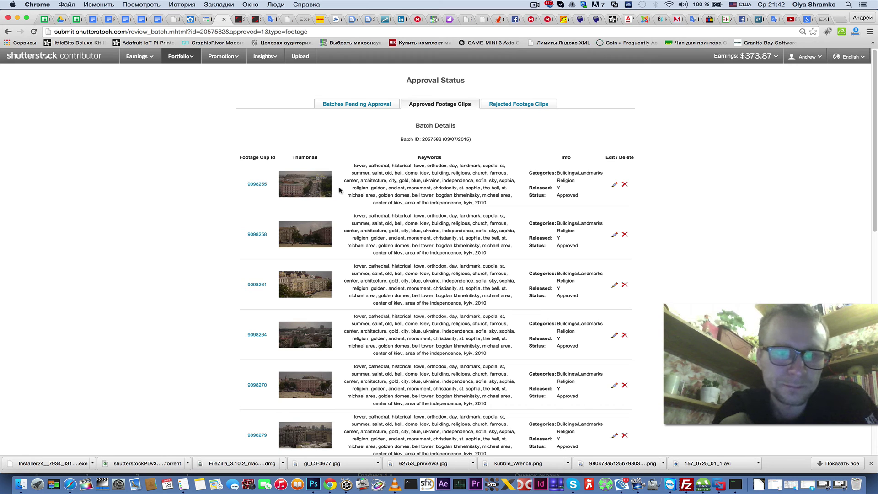
- Check the first approved batch's details, then list the rejected footage clips
{"action": "left_click", "coordinate": [435, 105]}
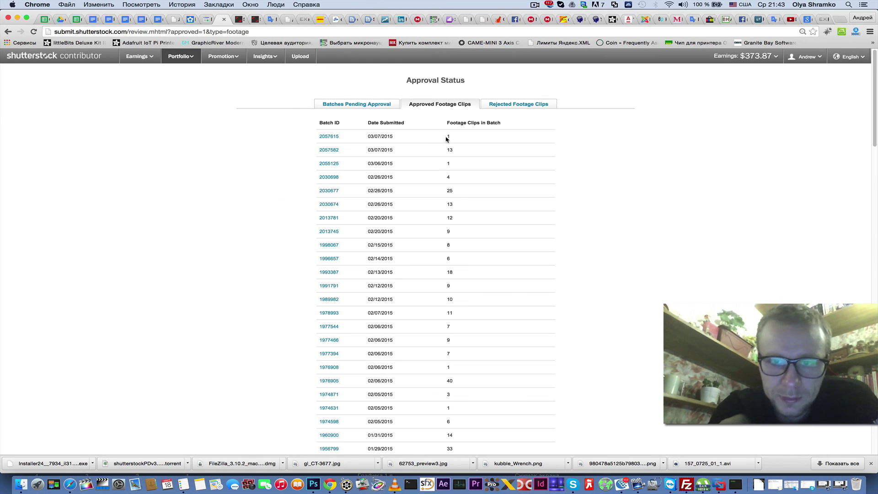
{"action": "left_click", "coordinate": [330, 137]}
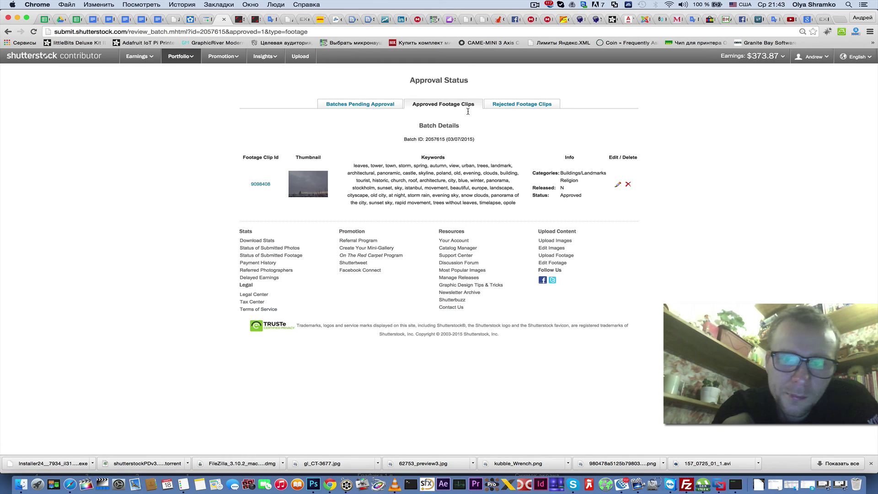
{"action": "left_click", "coordinate": [514, 108]}
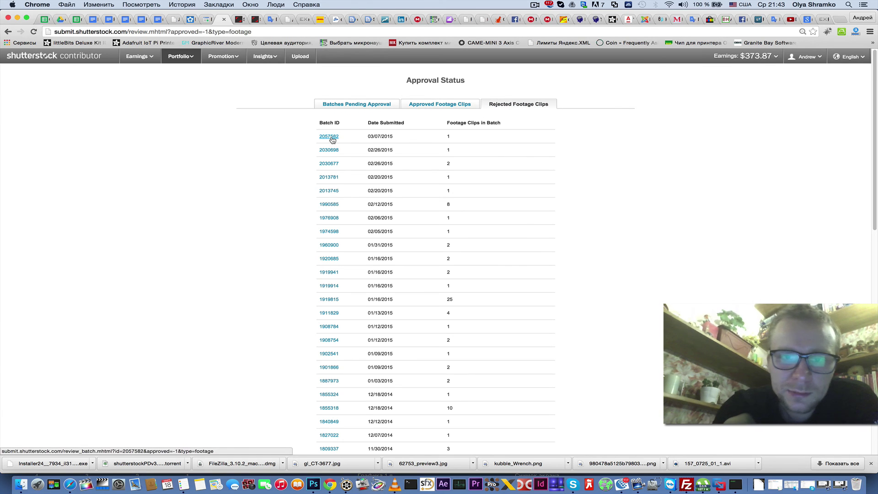
- Check the 03/07/2015 rejected batch's 'Poor framing' rejection reason
{"action": "left_click", "coordinate": [331, 139]}
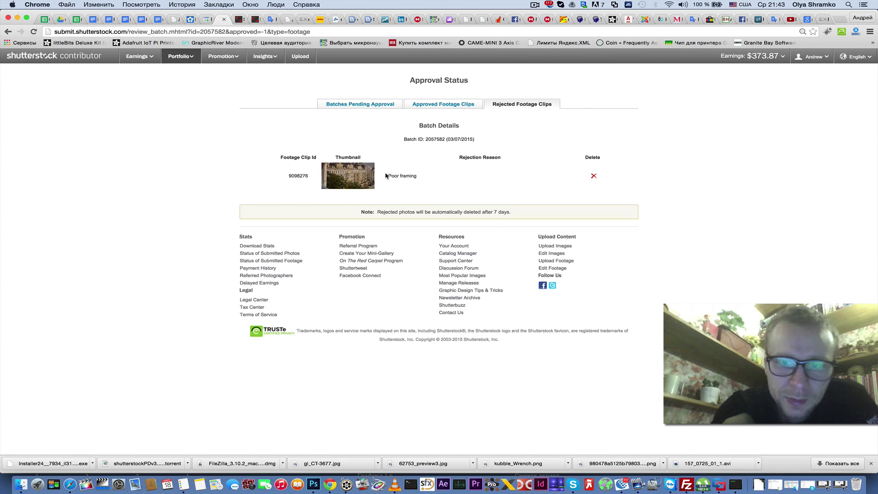
{"action": "left_click_drag", "start_coordinate": [388, 176], "coordinate": [425, 177]}
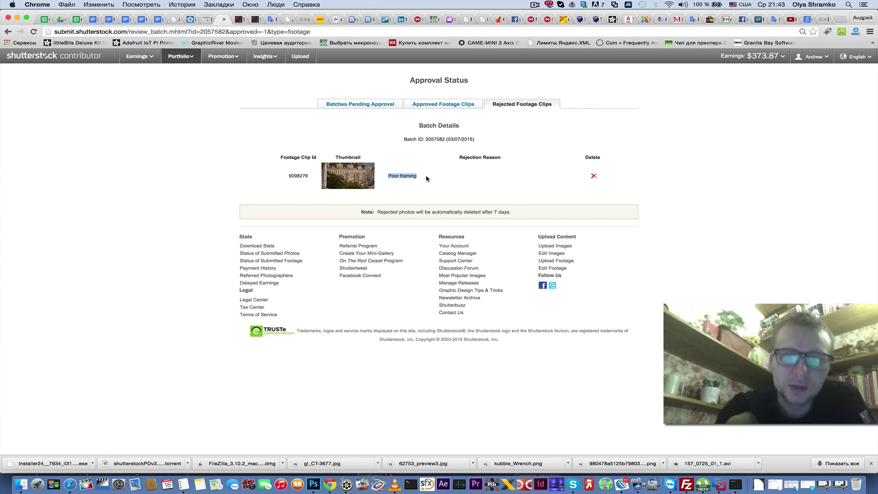
{"action": "left_click", "coordinate": [394, 178]}
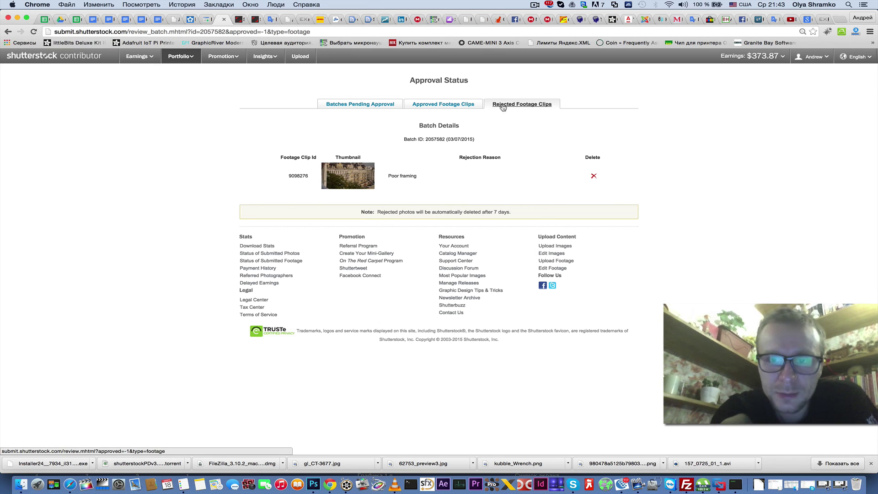
{"action": "left_click", "coordinate": [520, 107]}
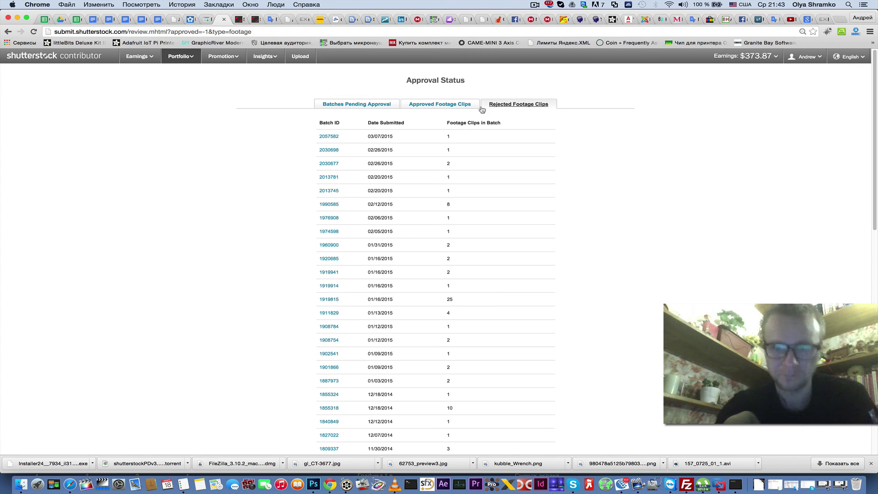
- Open the 02/26/2015 rejected batch and review both clips' rejection reasons
{"action": "left_click", "coordinate": [329, 164]}
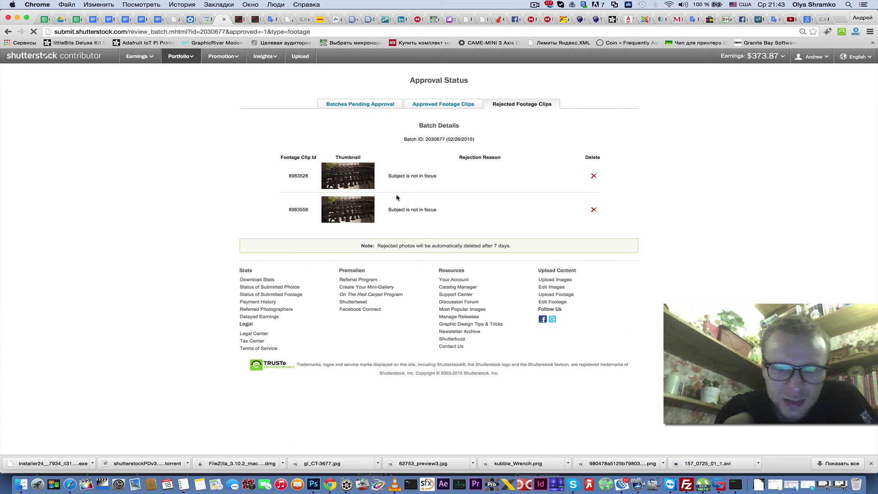
{"action": "left_click_drag", "start_coordinate": [389, 176], "coordinate": [436, 175]}
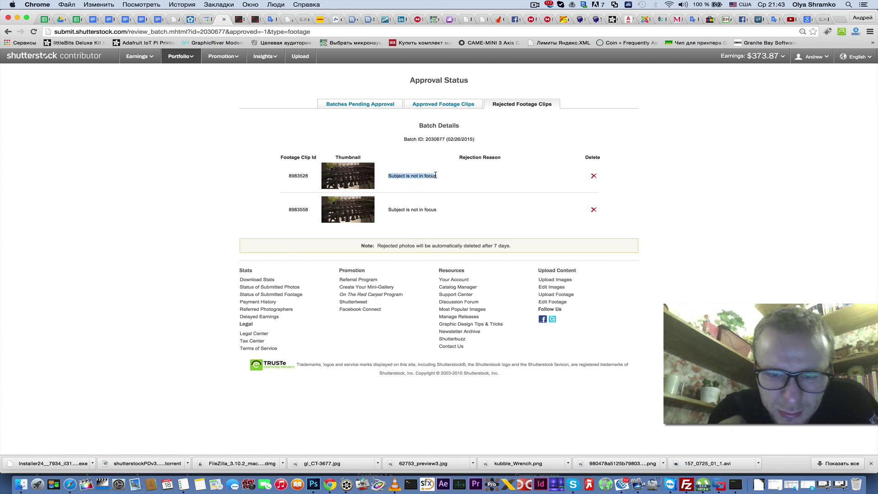
{"action": "left_click", "coordinate": [421, 178]}
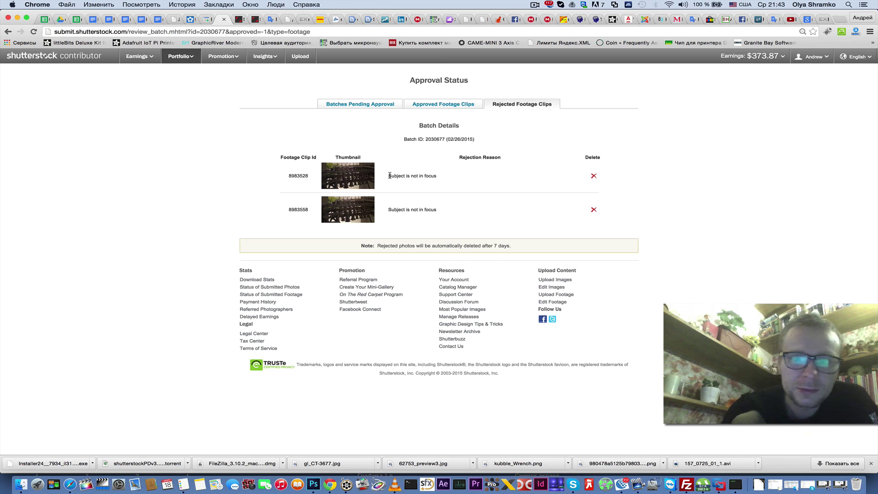
{"action": "left_click_drag", "start_coordinate": [389, 210], "coordinate": [443, 210]}
{"action": "key", "text": "super+c"}
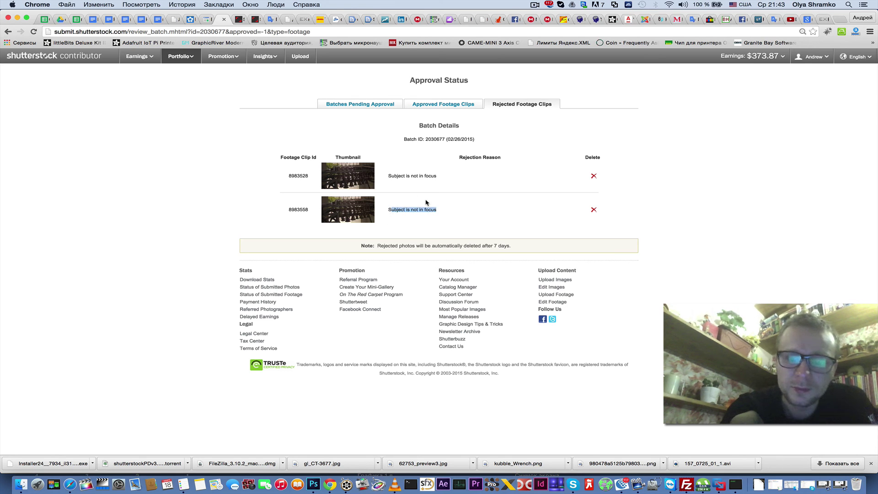
{"action": "left_click", "coordinate": [391, 177]}
- Copy the first clip's rejection reason 'Subject is not in focus' using Копировать
{"action": "left_click_drag", "start_coordinate": [389, 175], "coordinate": [433, 176]}
{"action": "left_click", "coordinate": [411, 176]}
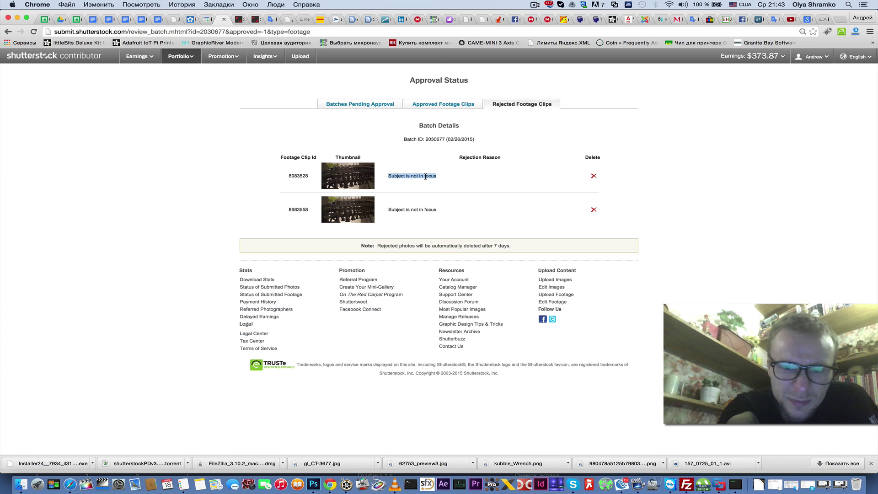
{"action": "right_click", "coordinate": [425, 179]}
{"action": "left_click", "coordinate": [451, 181]}
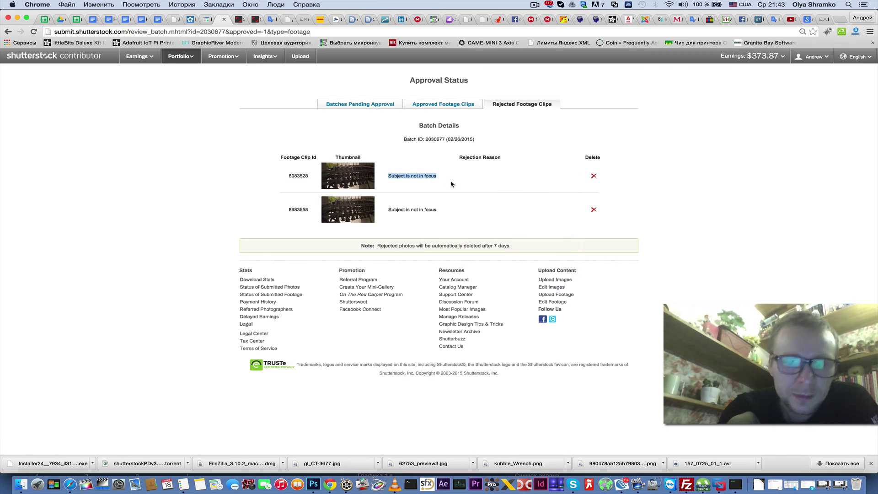
{"action": "left_click", "coordinate": [256, 20]}
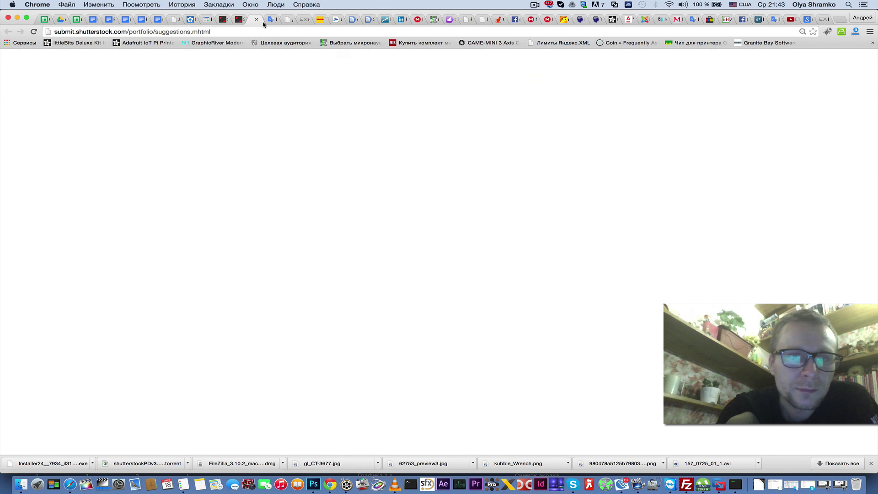
- Replace Google Translate's old English text with the pasted 'Subject is not in focus'
{"action": "left_click", "coordinate": [271, 20]}
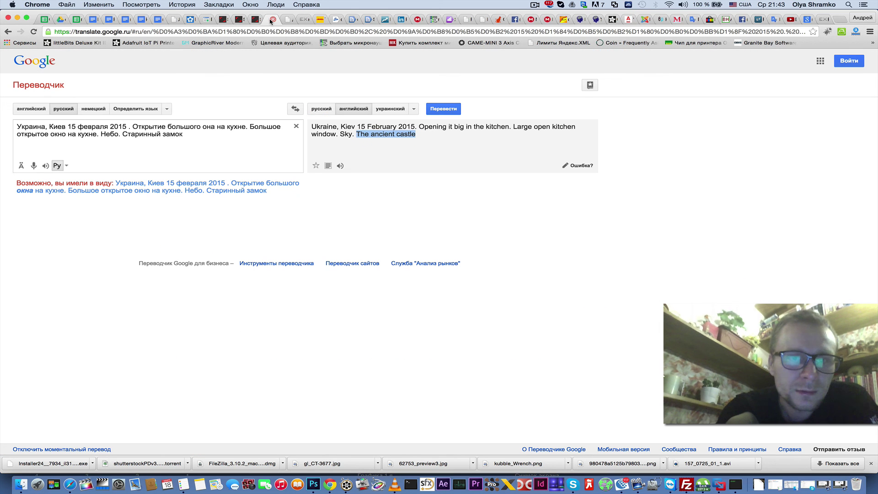
{"action": "left_click", "coordinate": [29, 110]}
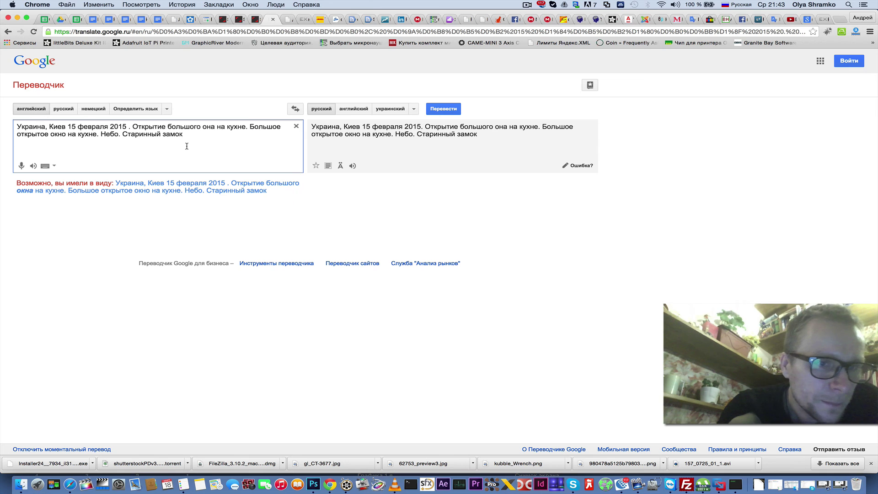
{"action": "left_click_drag", "start_coordinate": [186, 138], "coordinate": [7, 123]}
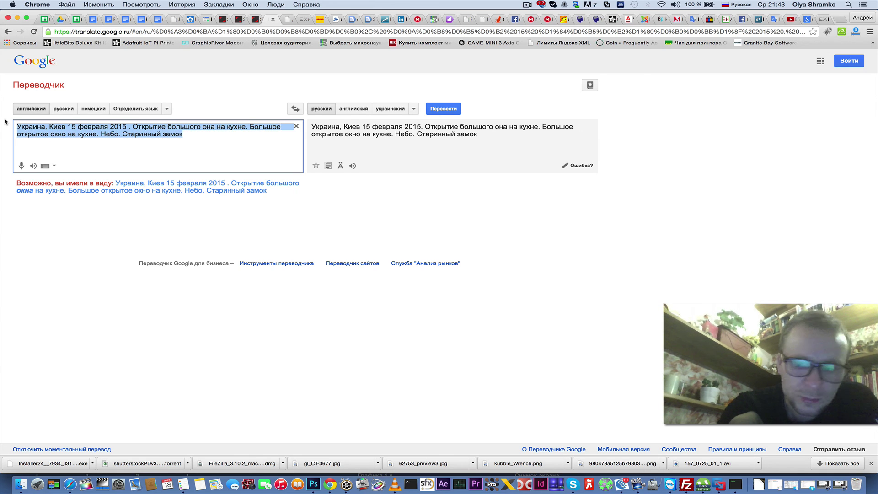
{"action": "key", "text": "BackSpace"}
{"action": "right_click", "coordinate": [37, 130]}
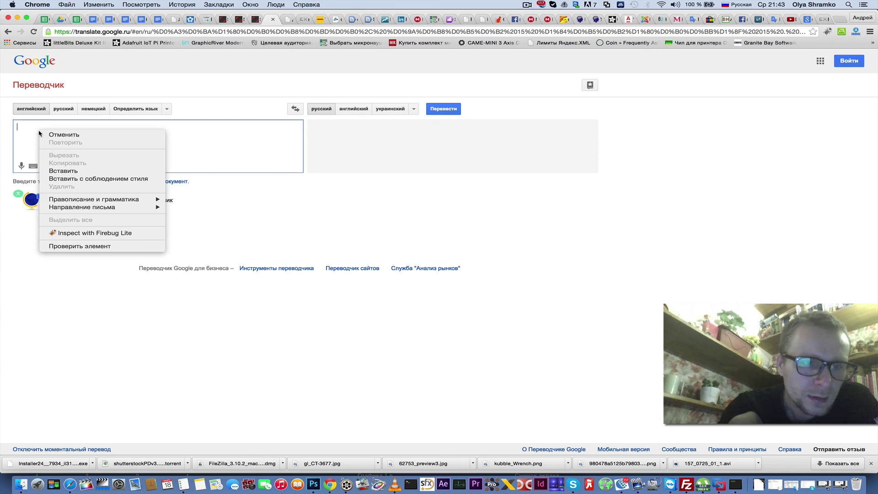
{"action": "left_click", "coordinate": [63, 169]}
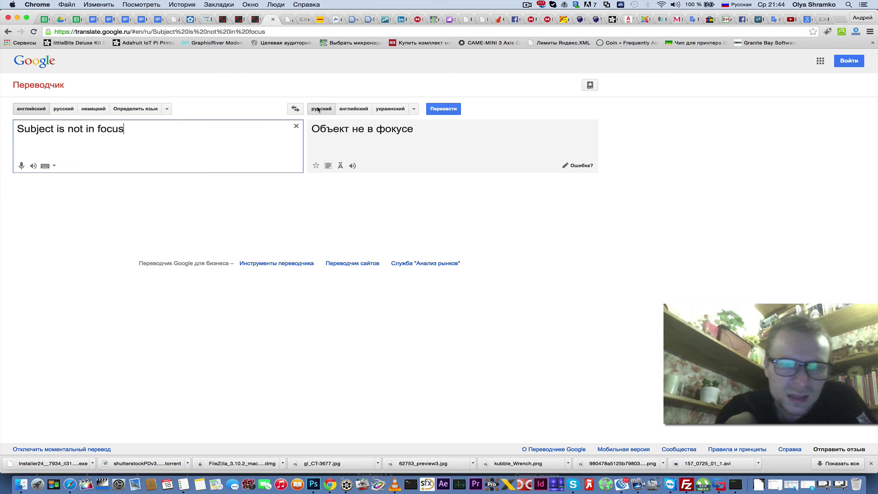